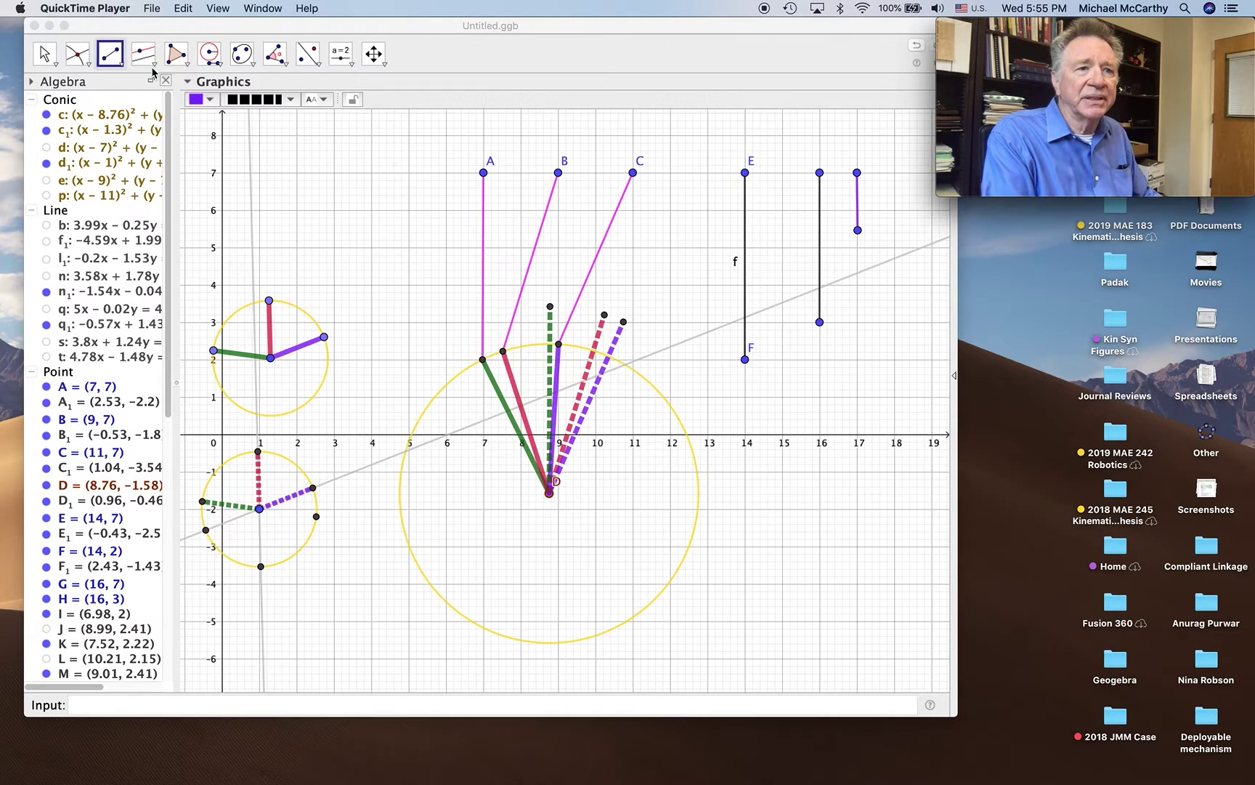
Select line q1 and toggle off its visibility bullet in the Algebra view
{"action": "left_click", "coordinate": [43, 53]}
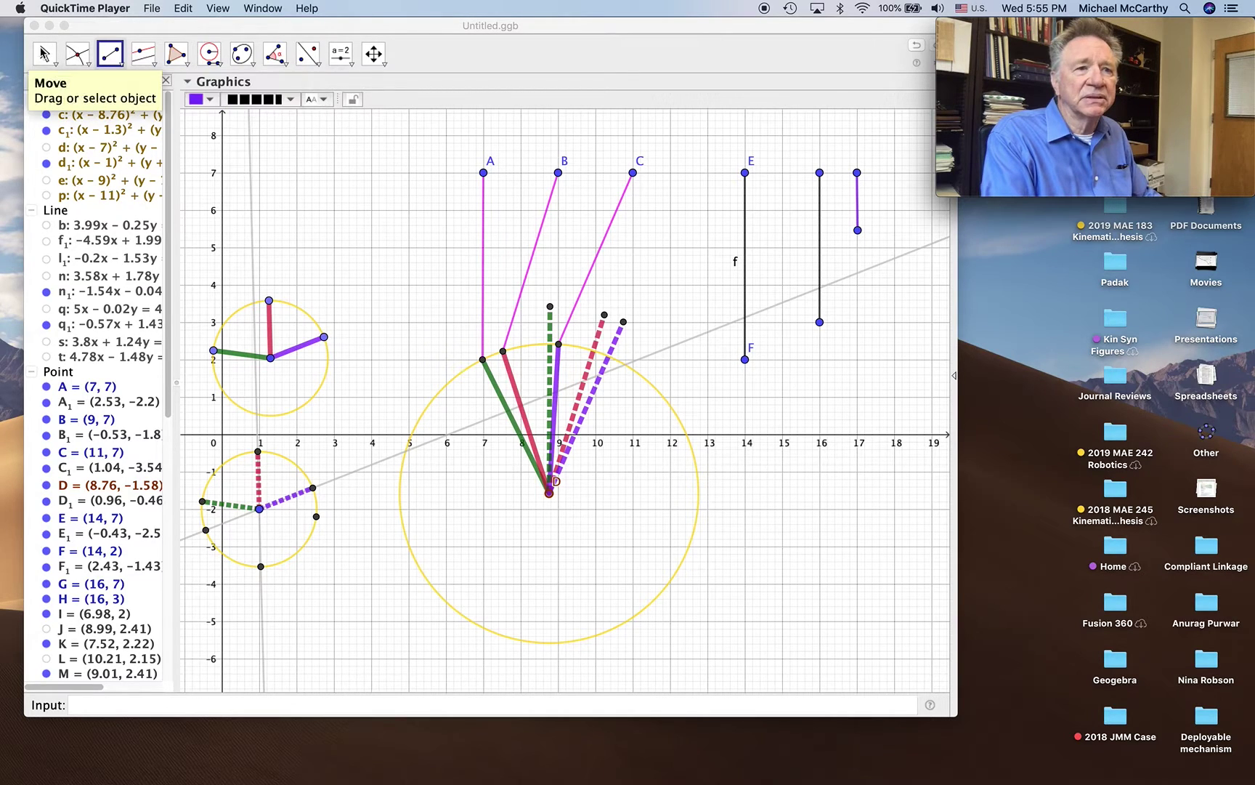
{"action": "left_click", "coordinate": [385, 465]}
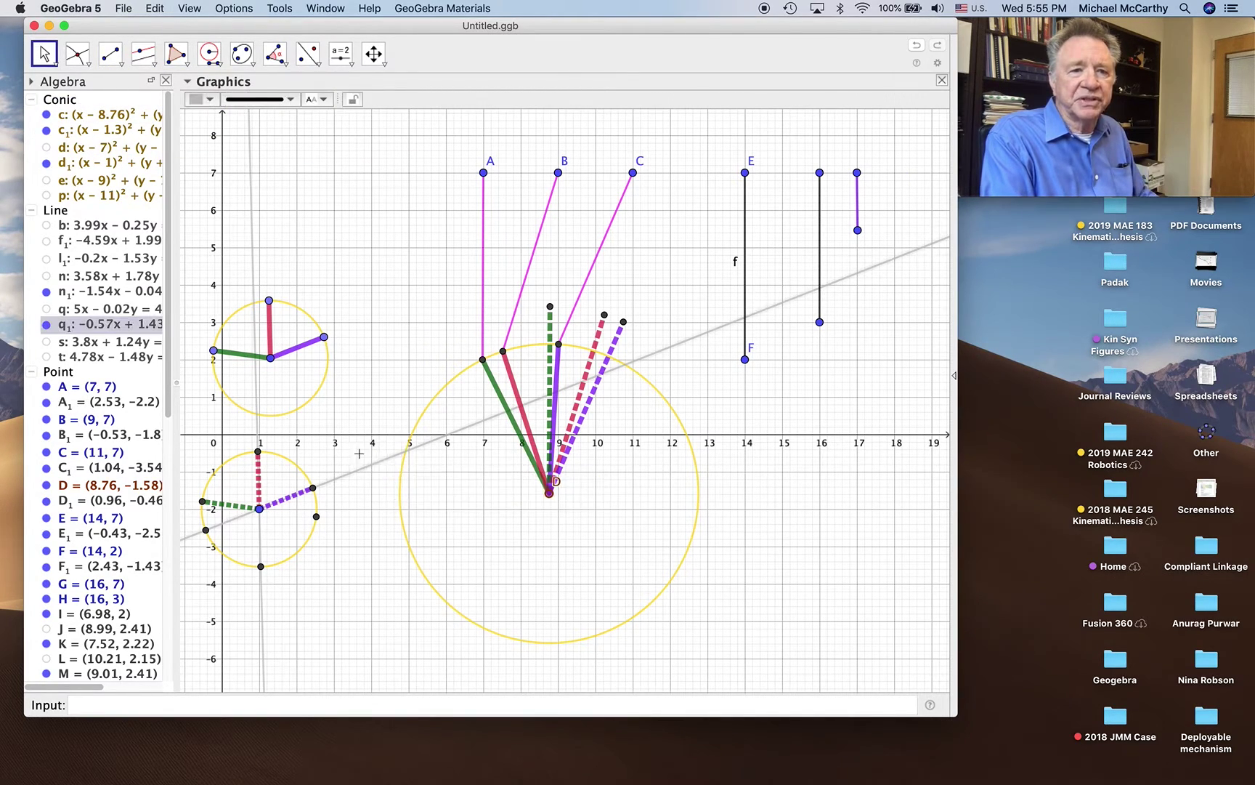
{"action": "left_click", "coordinate": [44, 325]}
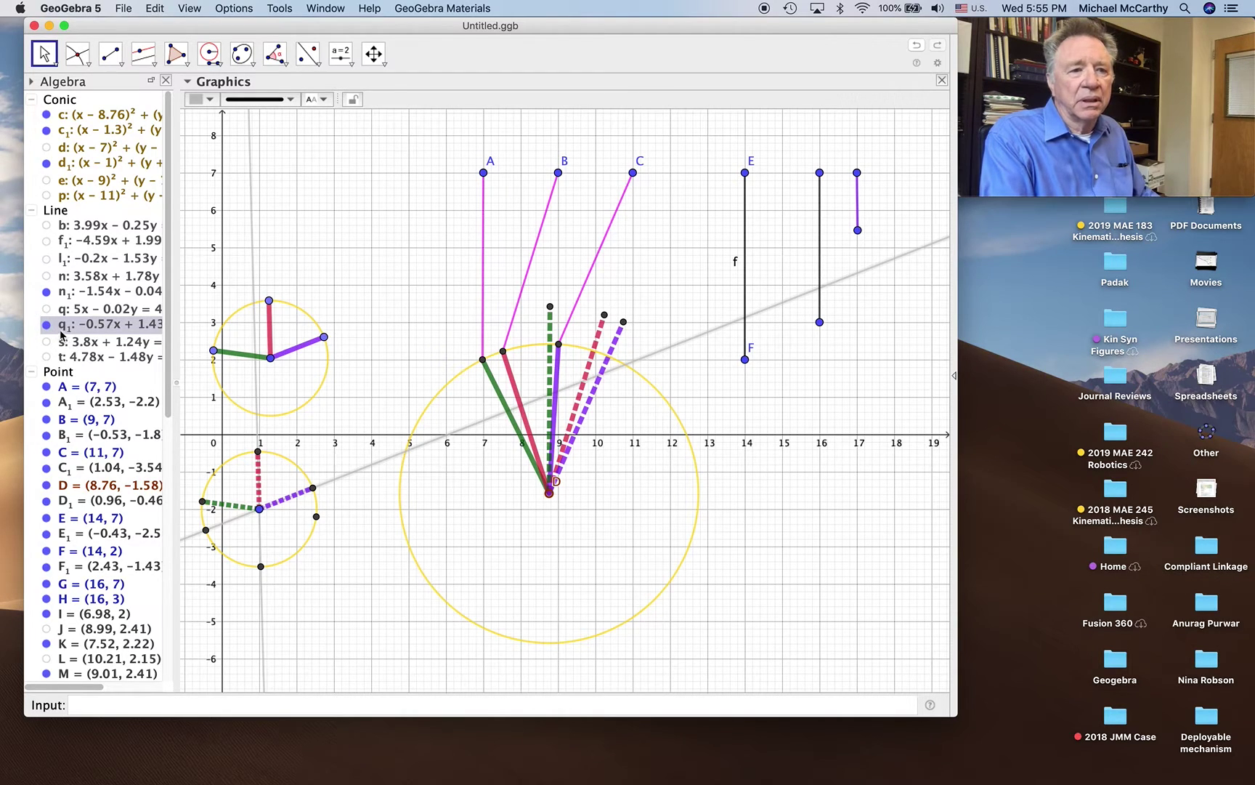
{"action": "left_click", "coordinate": [49, 326]}
{"action": "left_click", "coordinate": [47, 326]}
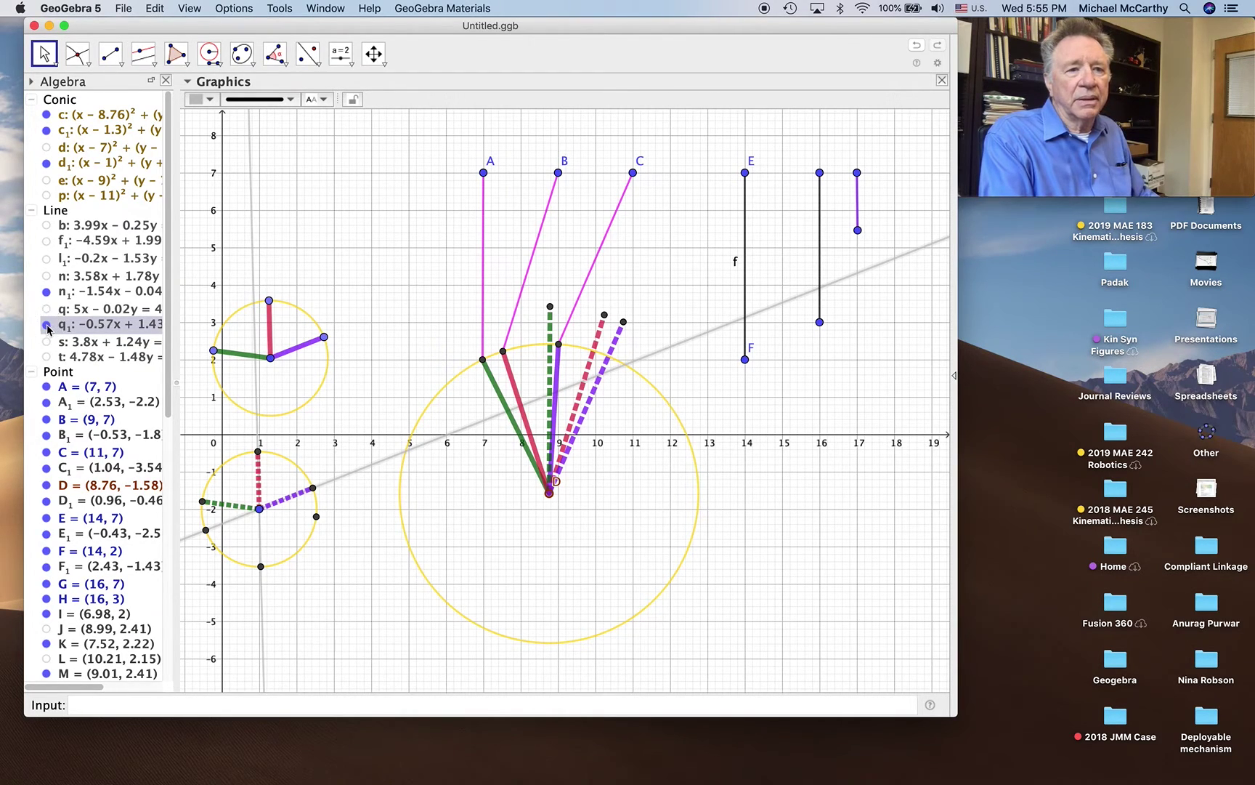
{"action": "left_click", "coordinate": [48, 326]}
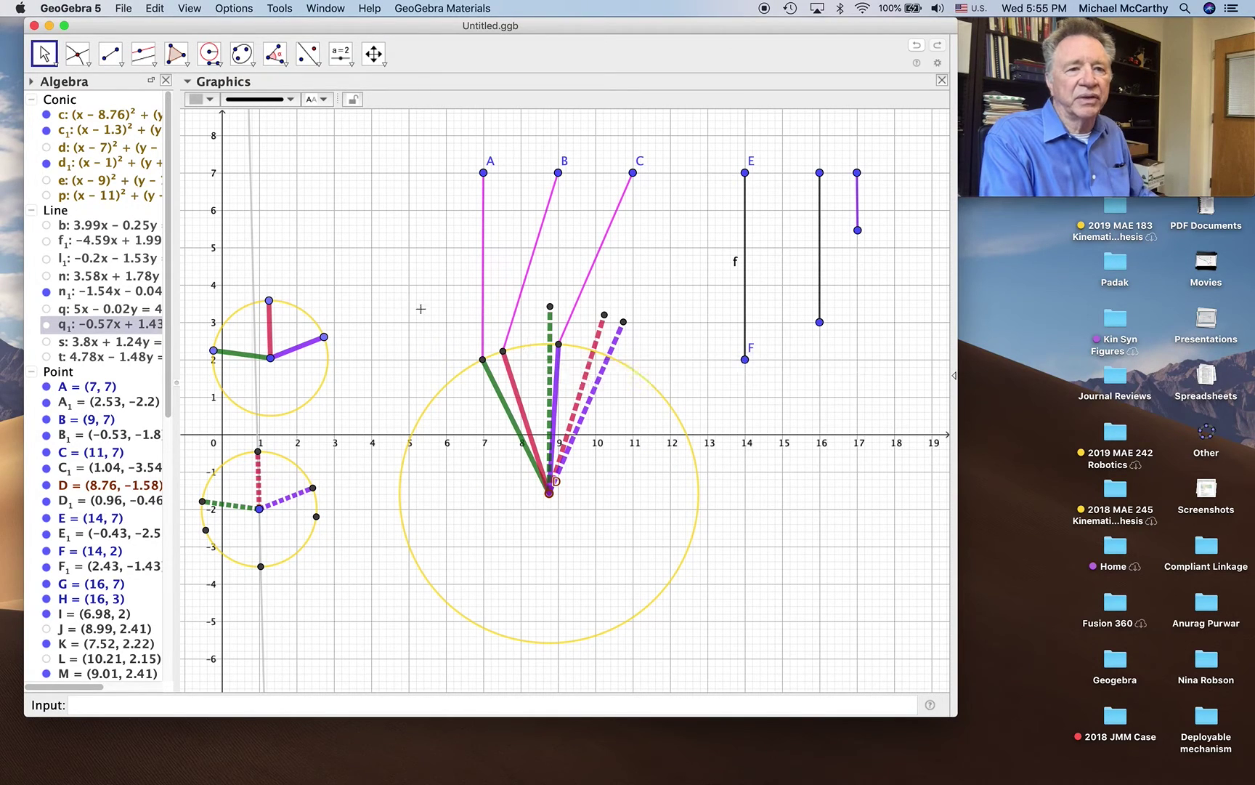
Hide line n1 and nudge the small circle's top point left, moving C1 to (1.22, −3.52)
{"action": "left_click_drag", "start_coordinate": [276, 306], "coordinate": [269, 303]}
{"action": "scroll", "coordinate": [179, 231], "scroll_direction": "up", "scroll_amount": 1}
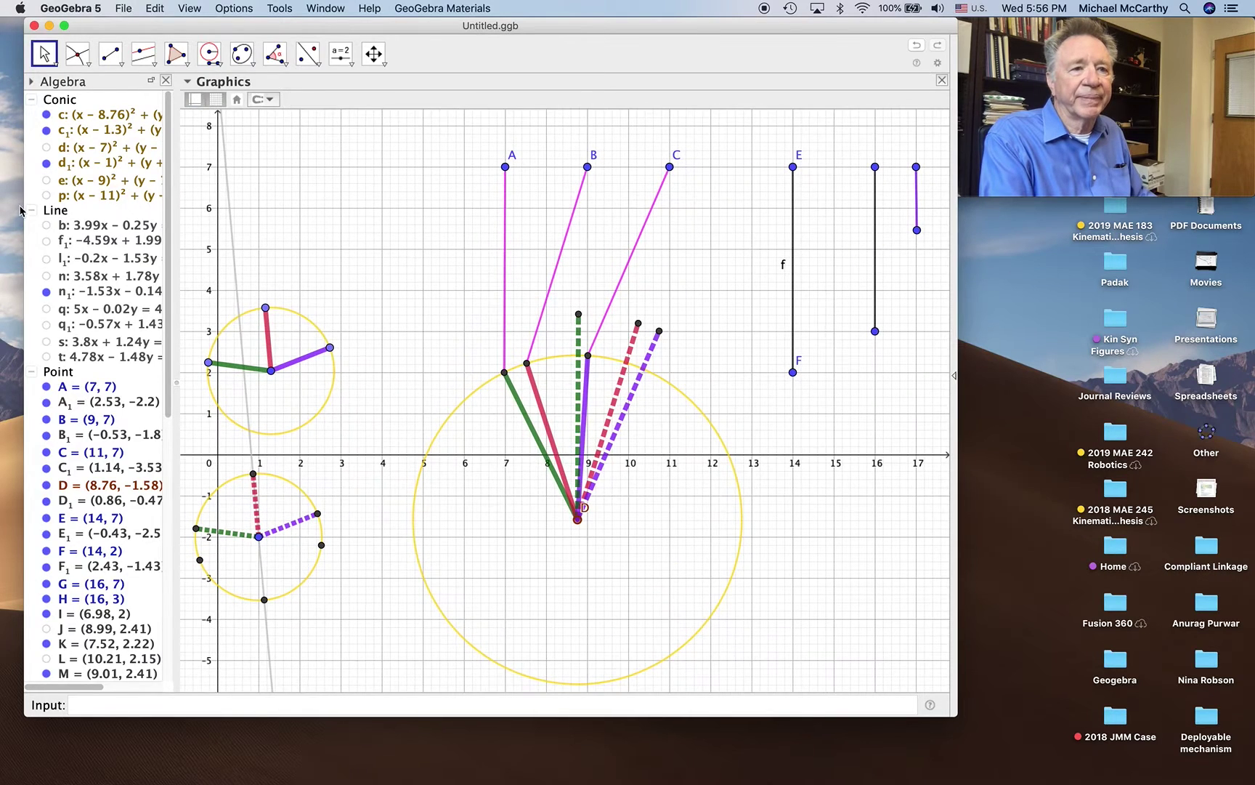
{"action": "left_click", "coordinate": [46, 291]}
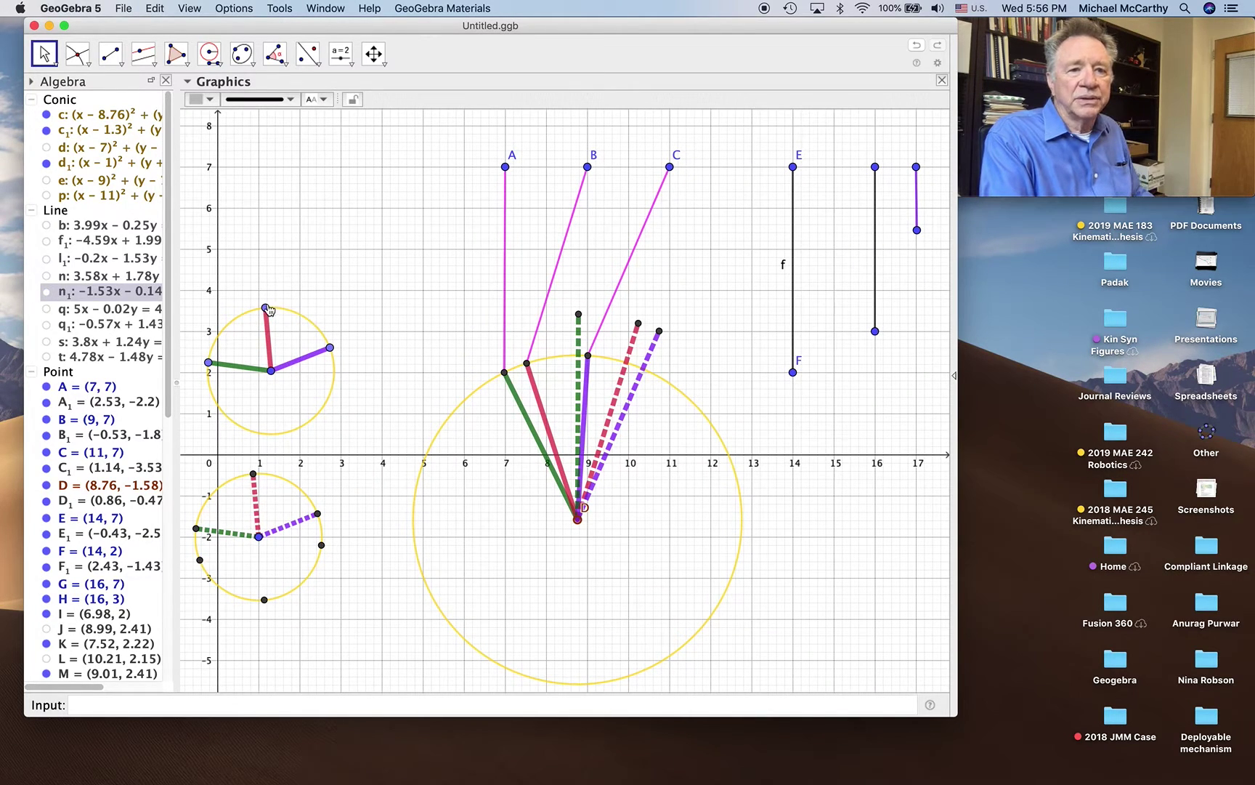
{"action": "left_click_drag", "start_coordinate": [267, 309], "coordinate": [262, 308]}
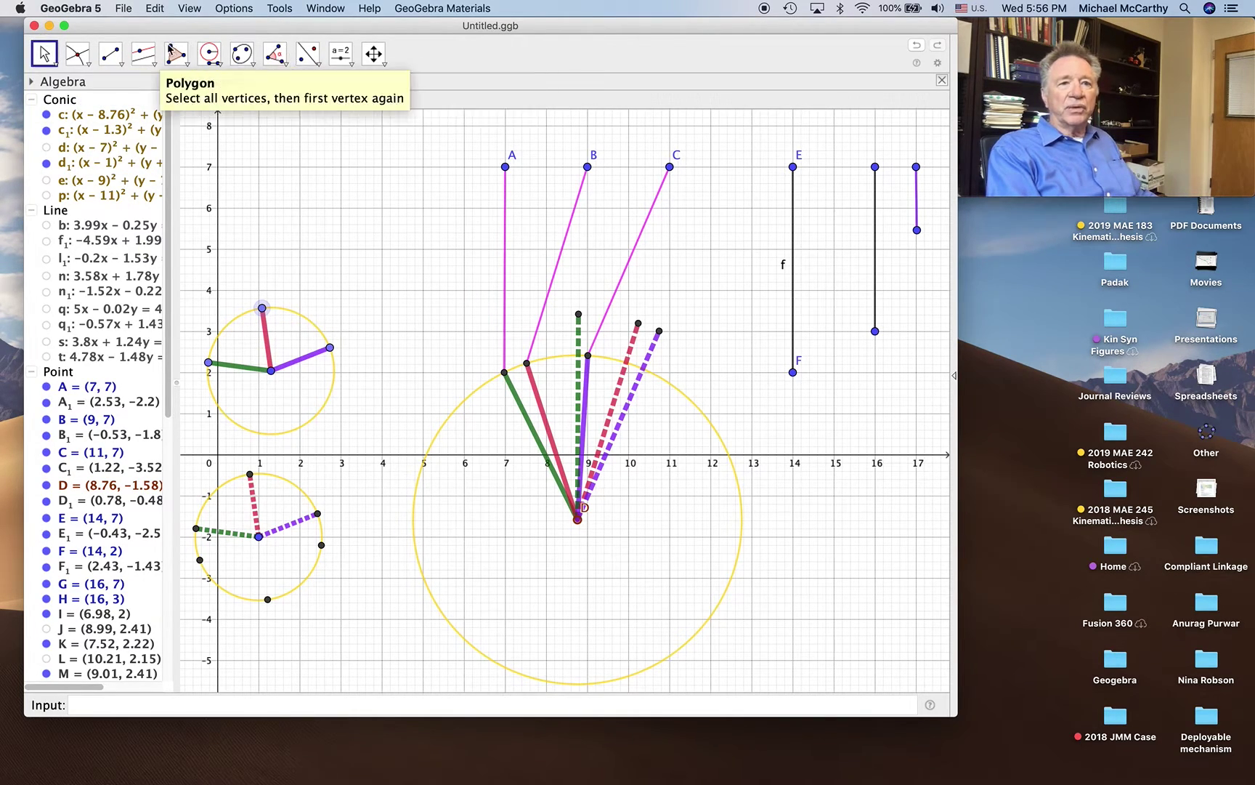
Draw a segment from D at (8.76, −1.58) to the small upper circle's centre
{"action": "left_click", "coordinate": [116, 62]}
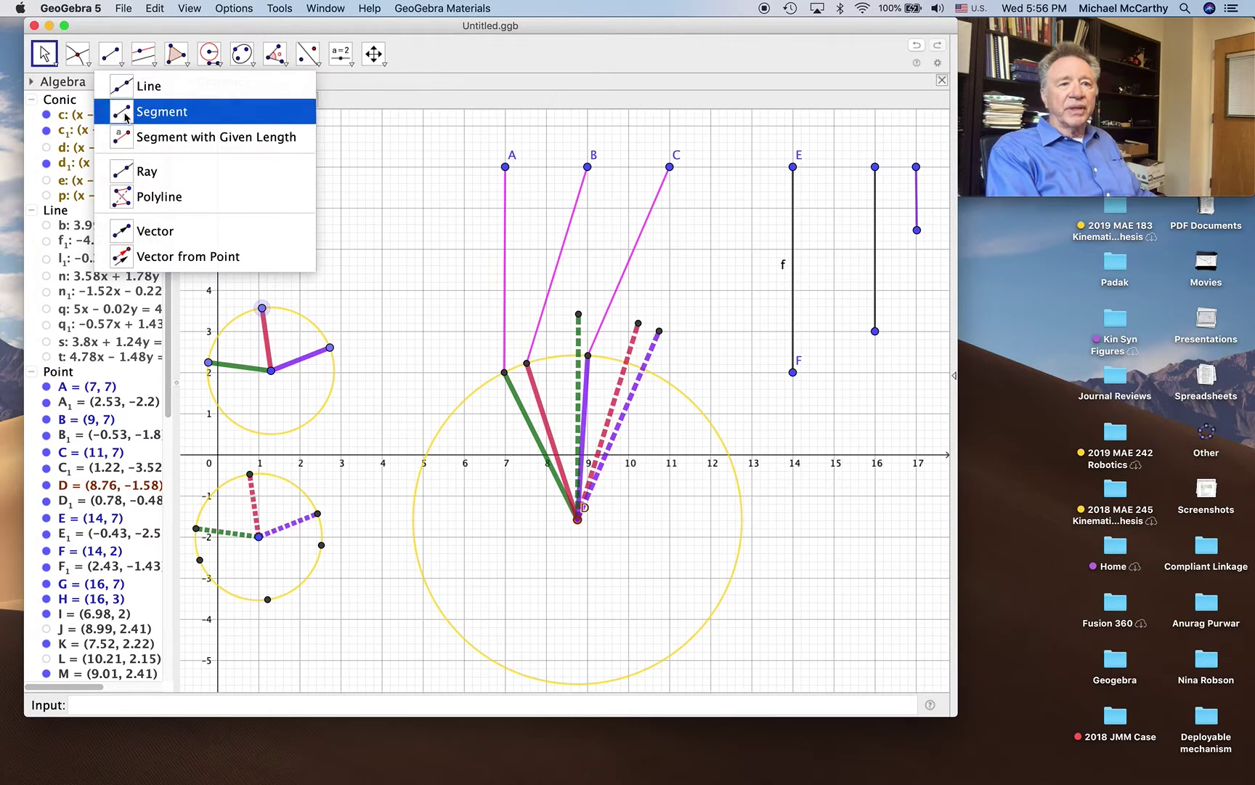
{"action": "left_click", "coordinate": [152, 111]}
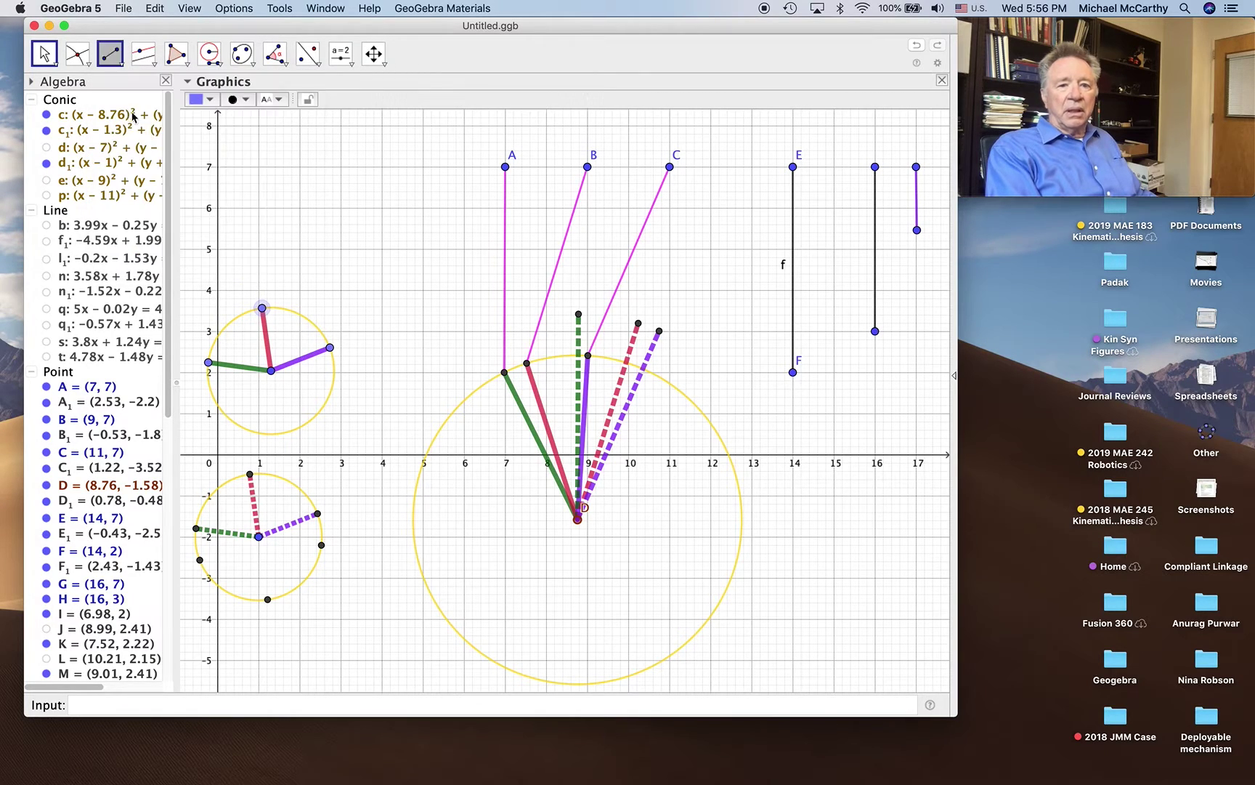
{"action": "left_click", "coordinate": [577, 519]}
{"action": "left_click", "coordinate": [271, 372]}
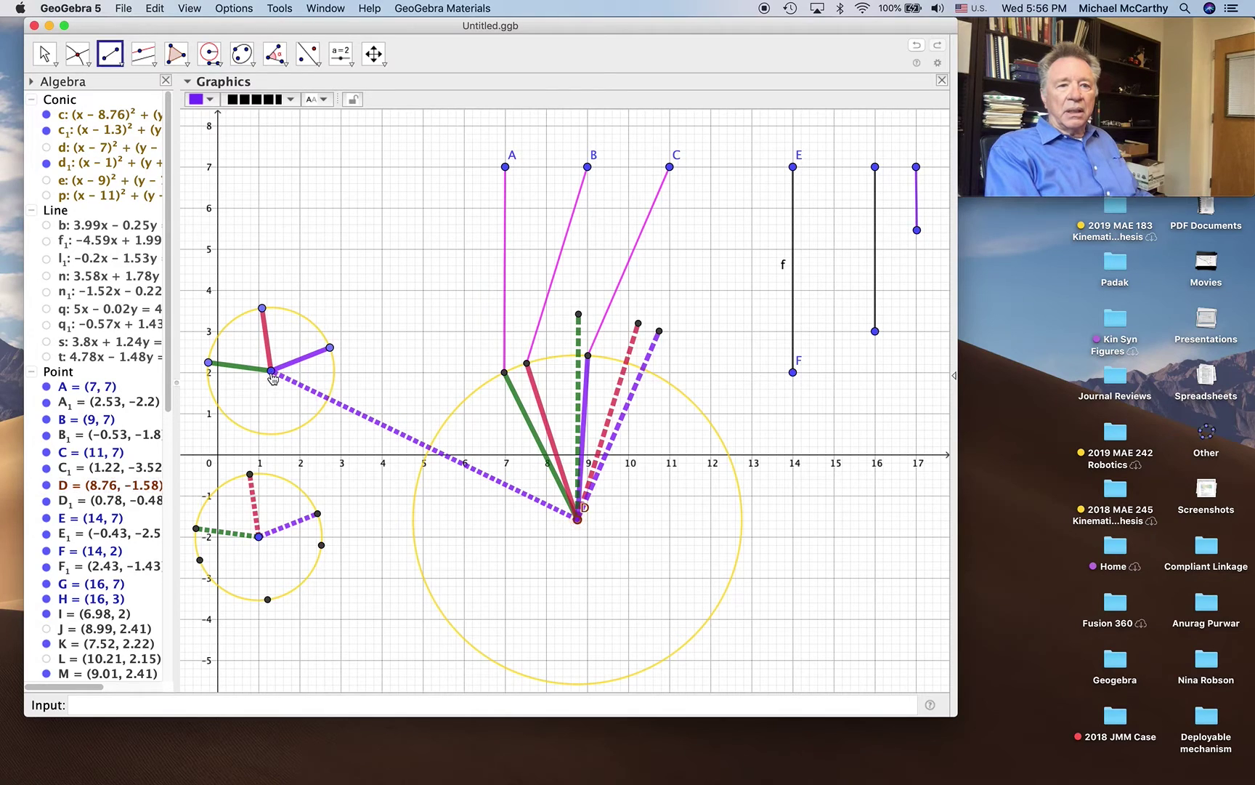
Make the new segment light grey with a solid line style
{"action": "left_click", "coordinate": [198, 99]}
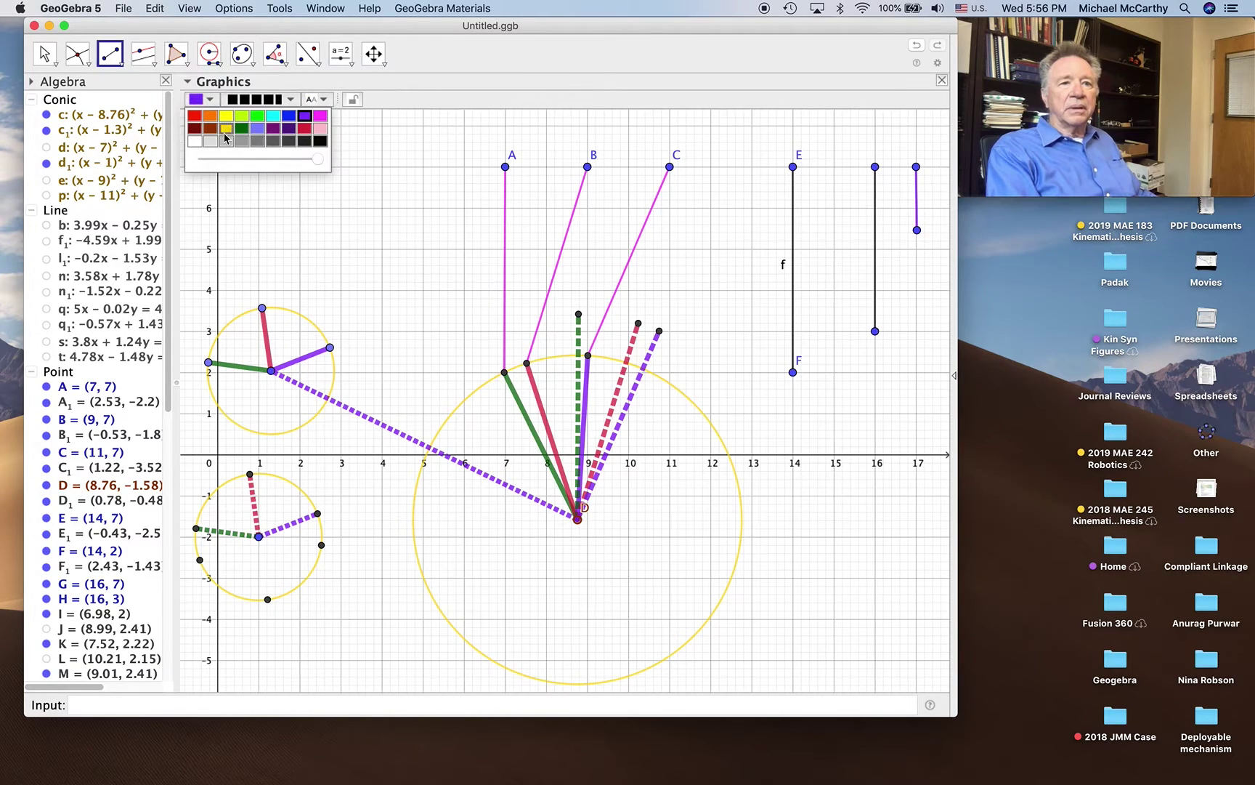
{"action": "left_click", "coordinate": [228, 141]}
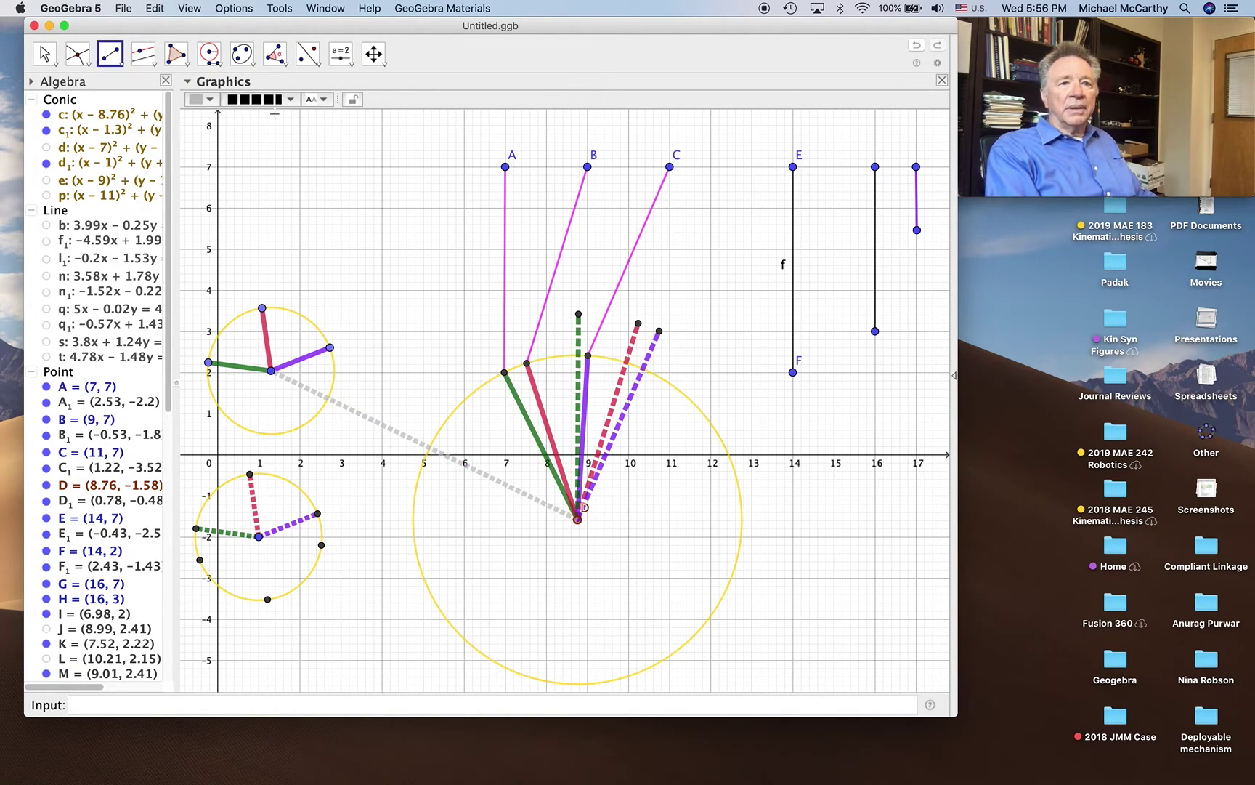
{"action": "left_click", "coordinate": [299, 103]}
{"action": "left_click", "coordinate": [255, 118]}
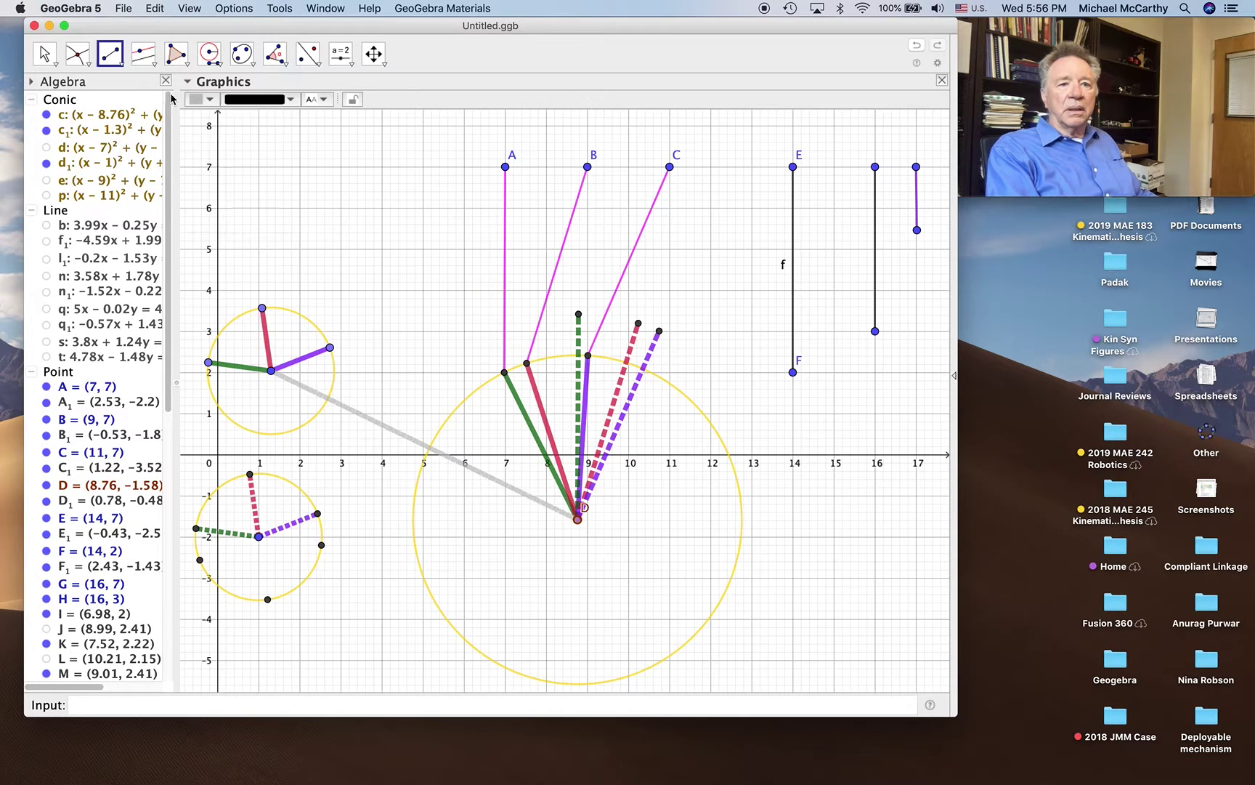
{"action": "left_click", "coordinate": [77, 53]}
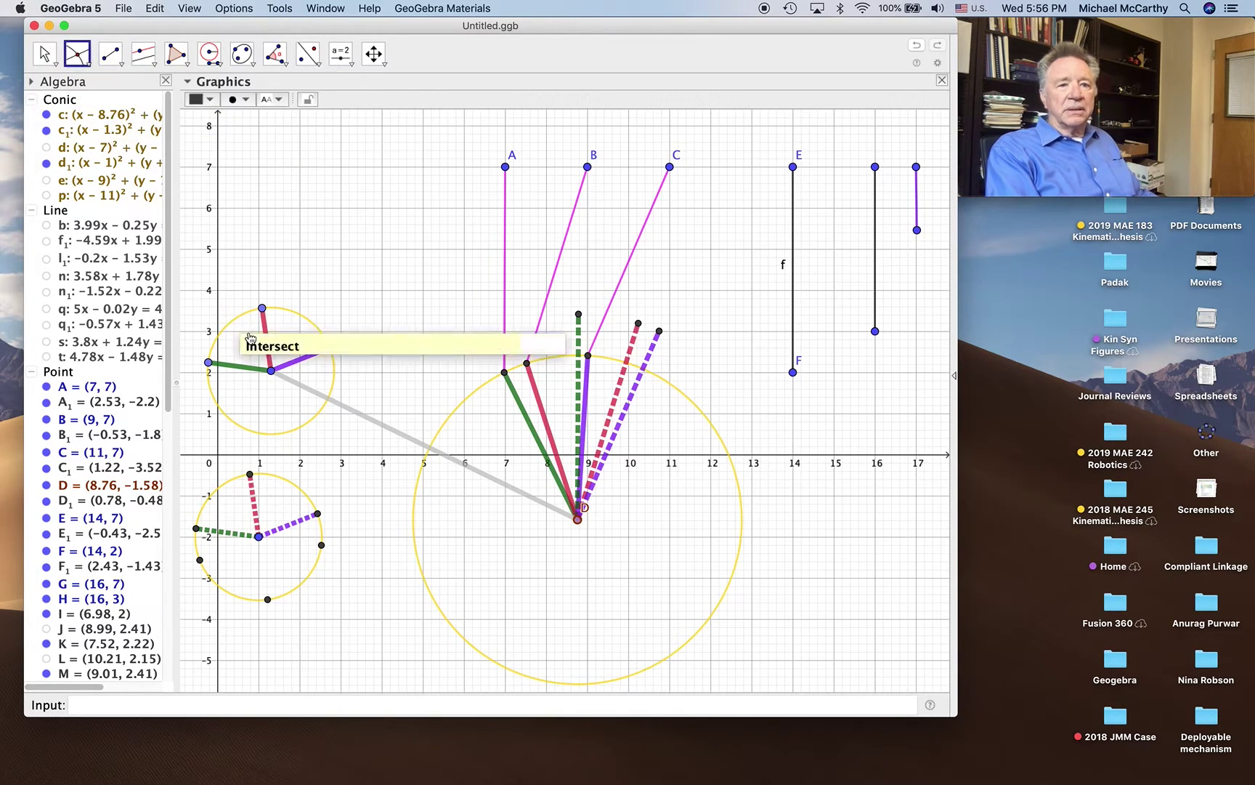
Intersect circle c1 with the grey segment to create G1 at (2.69, 1.37)
{"action": "left_click", "coordinate": [334, 385]}
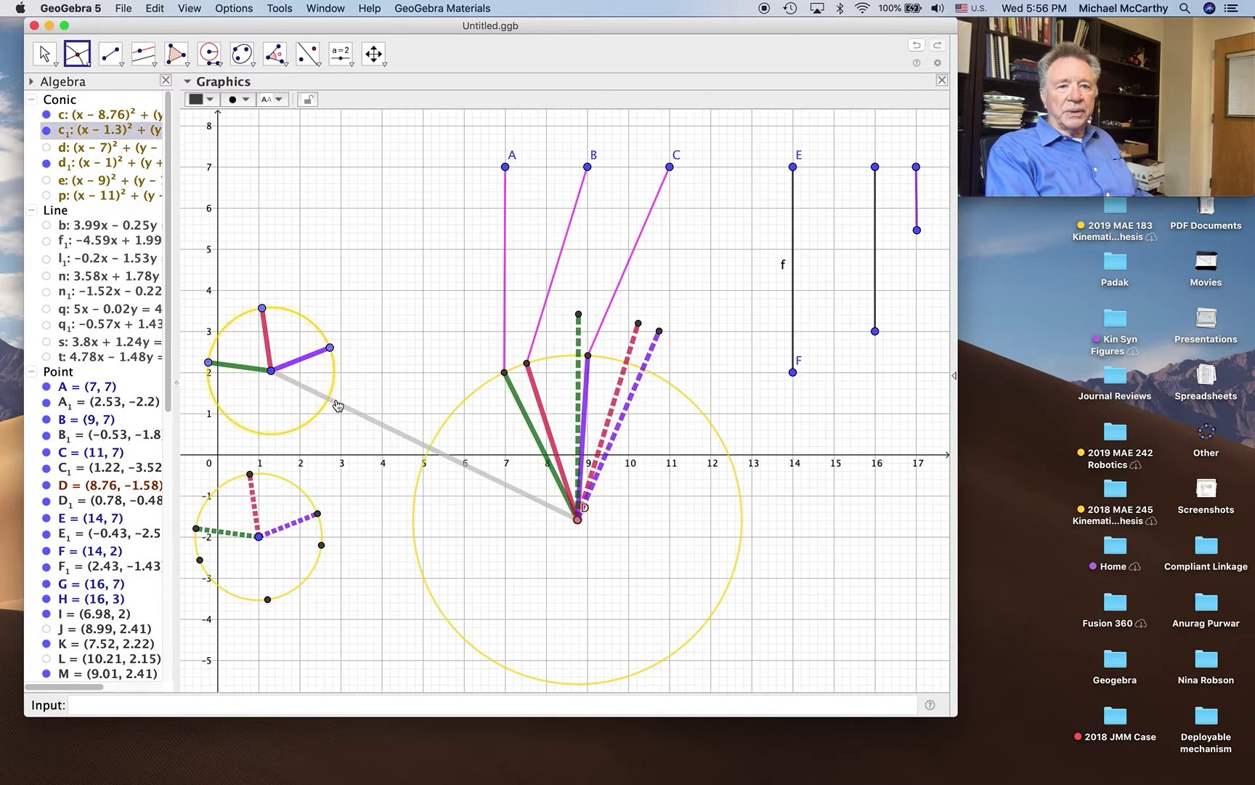
{"action": "left_click", "coordinate": [340, 407]}
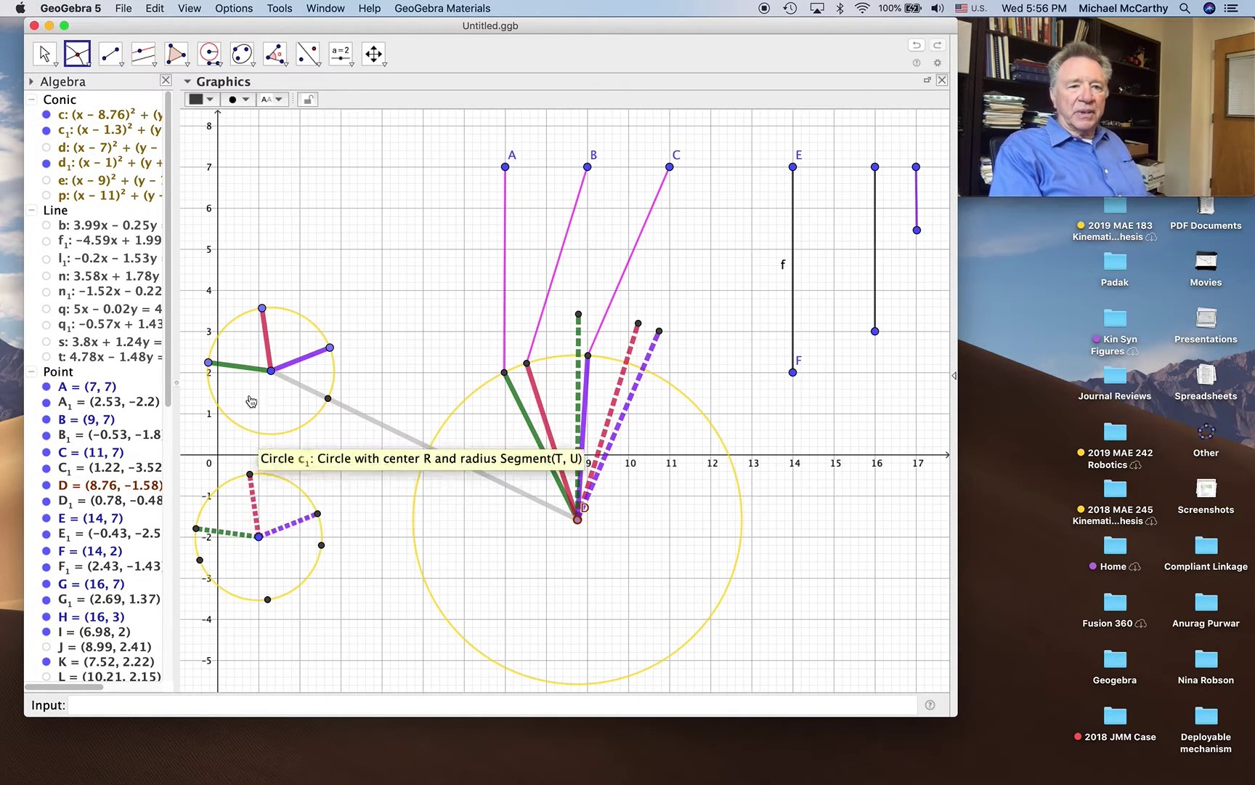
Measure angle α = 8.46° at vertex D from K to I
{"action": "left_click", "coordinate": [277, 56]}
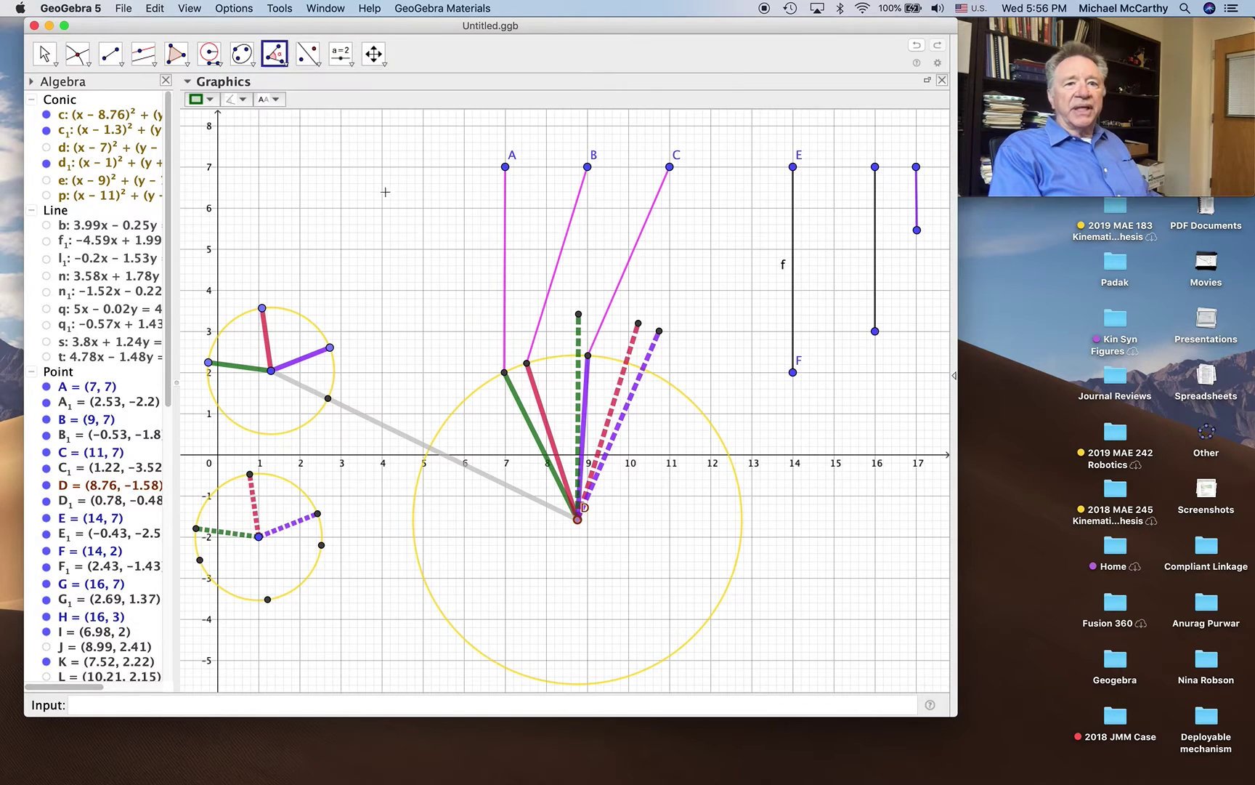
{"action": "left_click", "coordinate": [528, 365]}
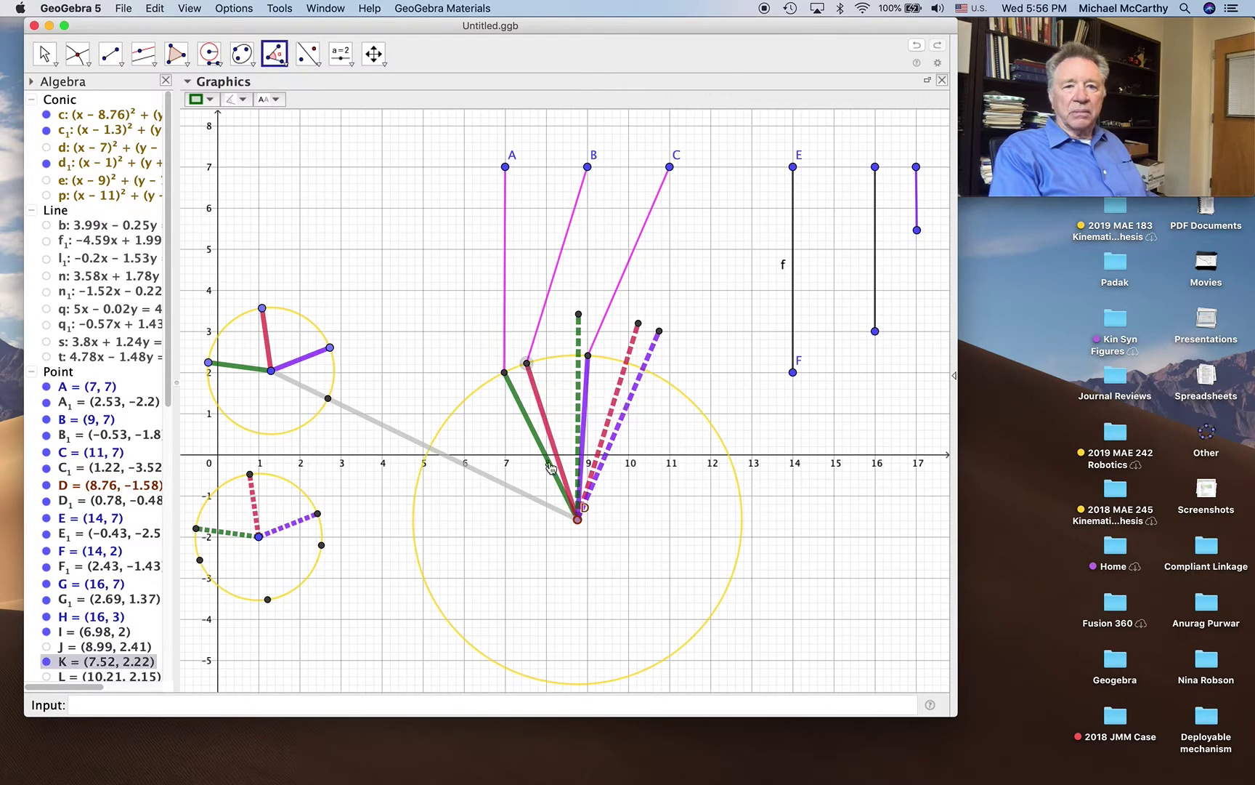
{"action": "left_click", "coordinate": [579, 520]}
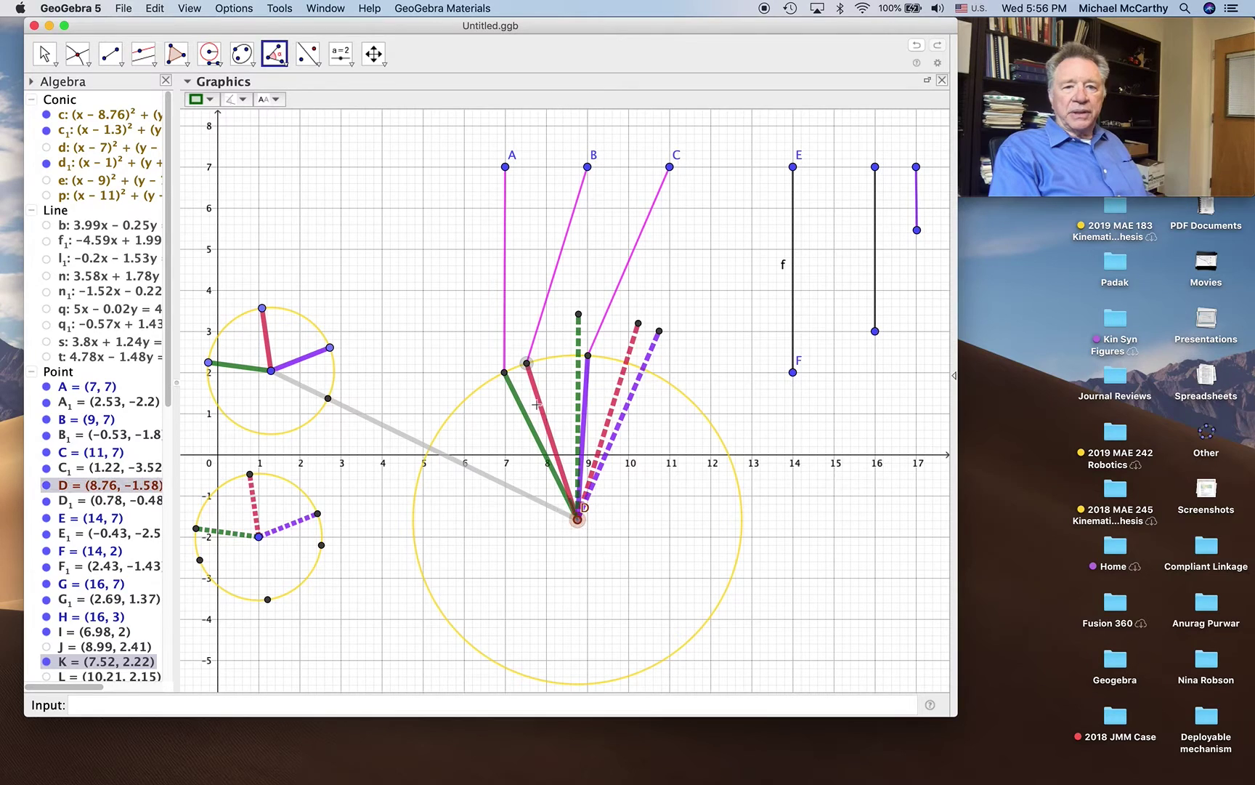
{"action": "left_click", "coordinate": [506, 374]}
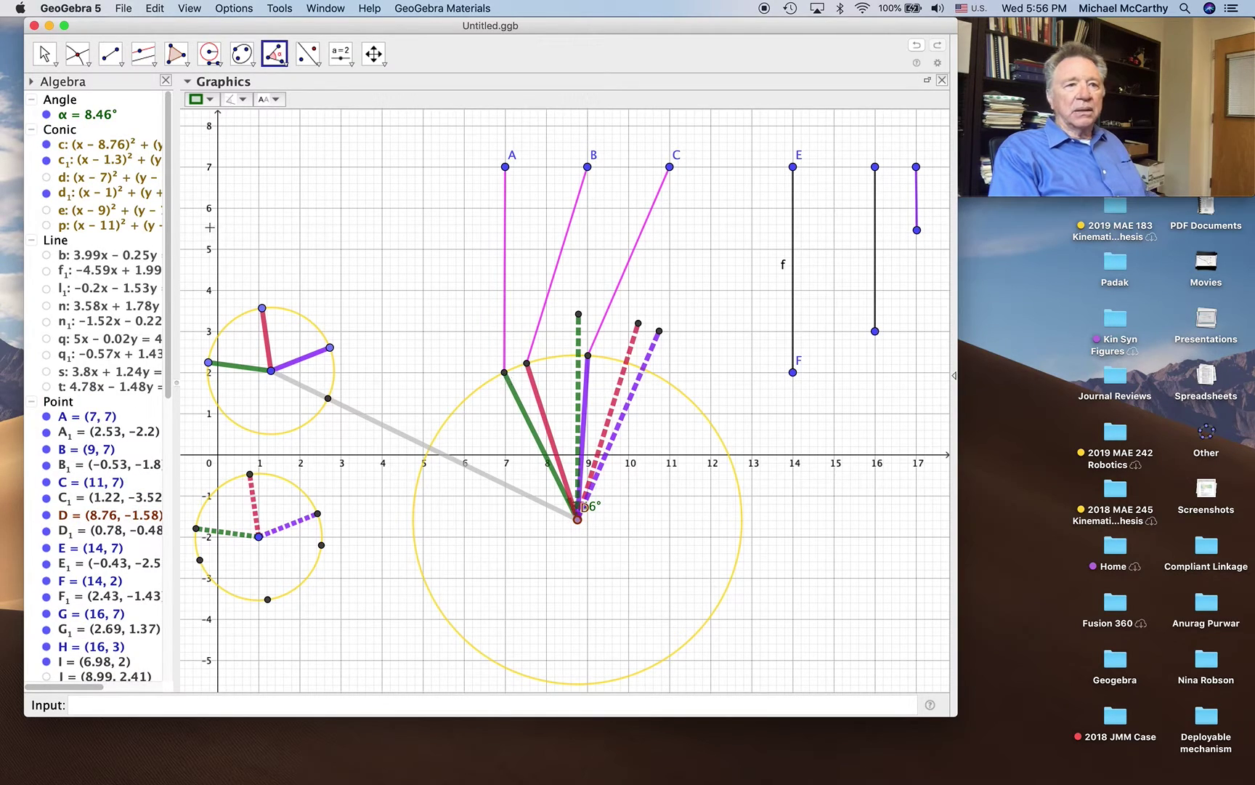
Start an Angle with Given Size using the small circle's centre and vertex D
{"action": "left_click", "coordinate": [283, 64]}
{"action": "left_click", "coordinate": [289, 114]}
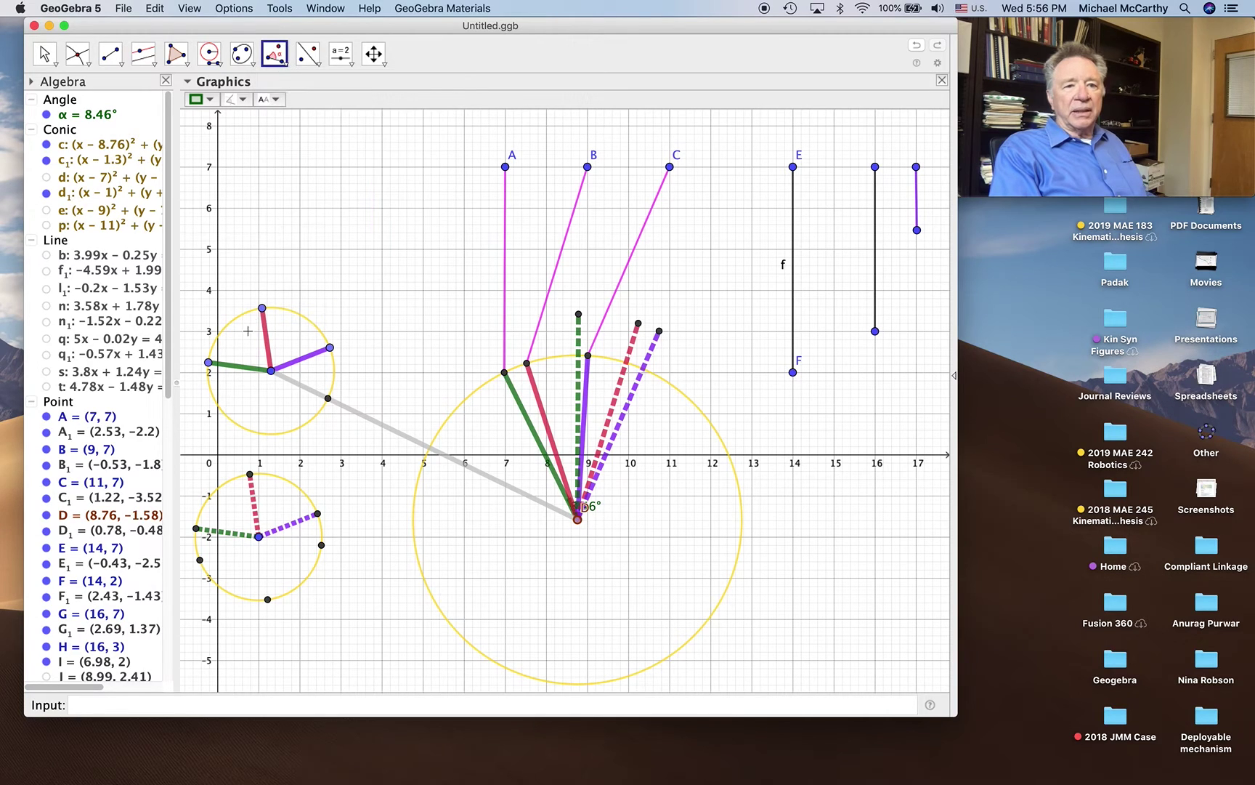
{"action": "left_click", "coordinate": [271, 372]}
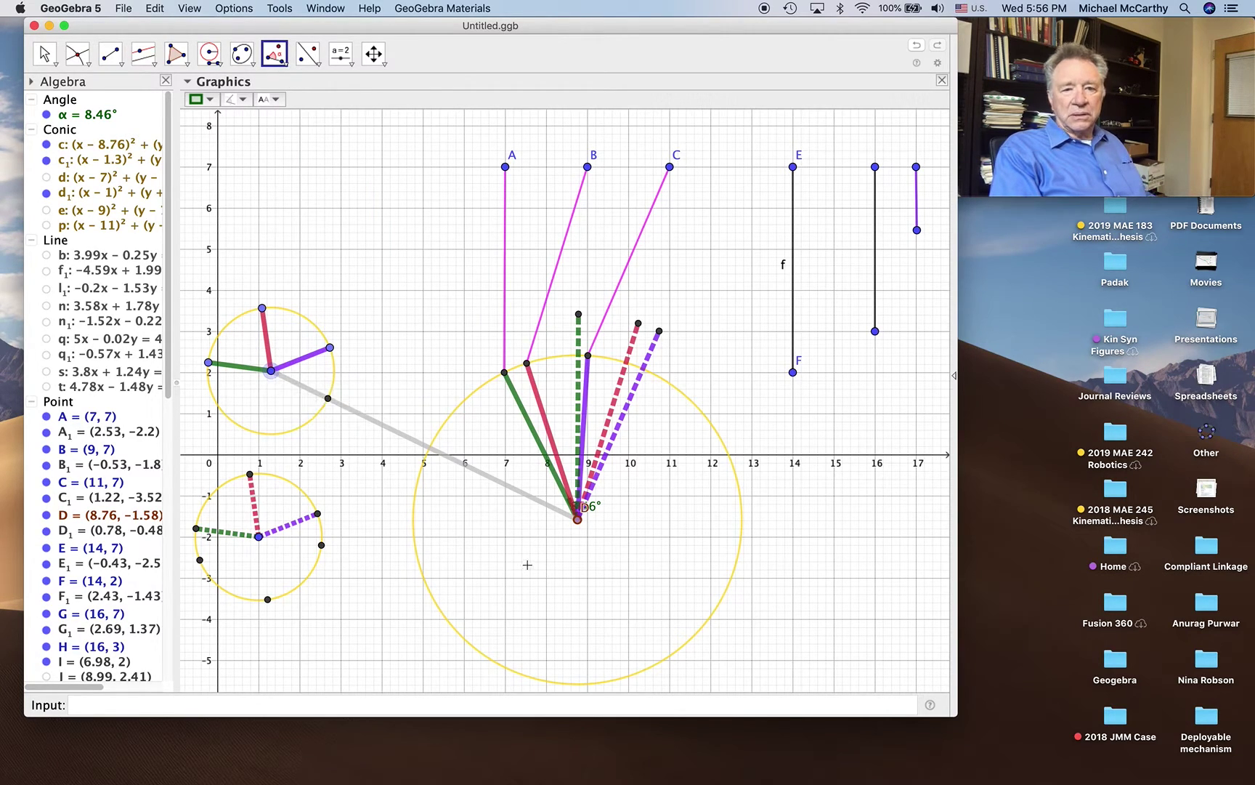
{"action": "left_click", "coordinate": [578, 518]}
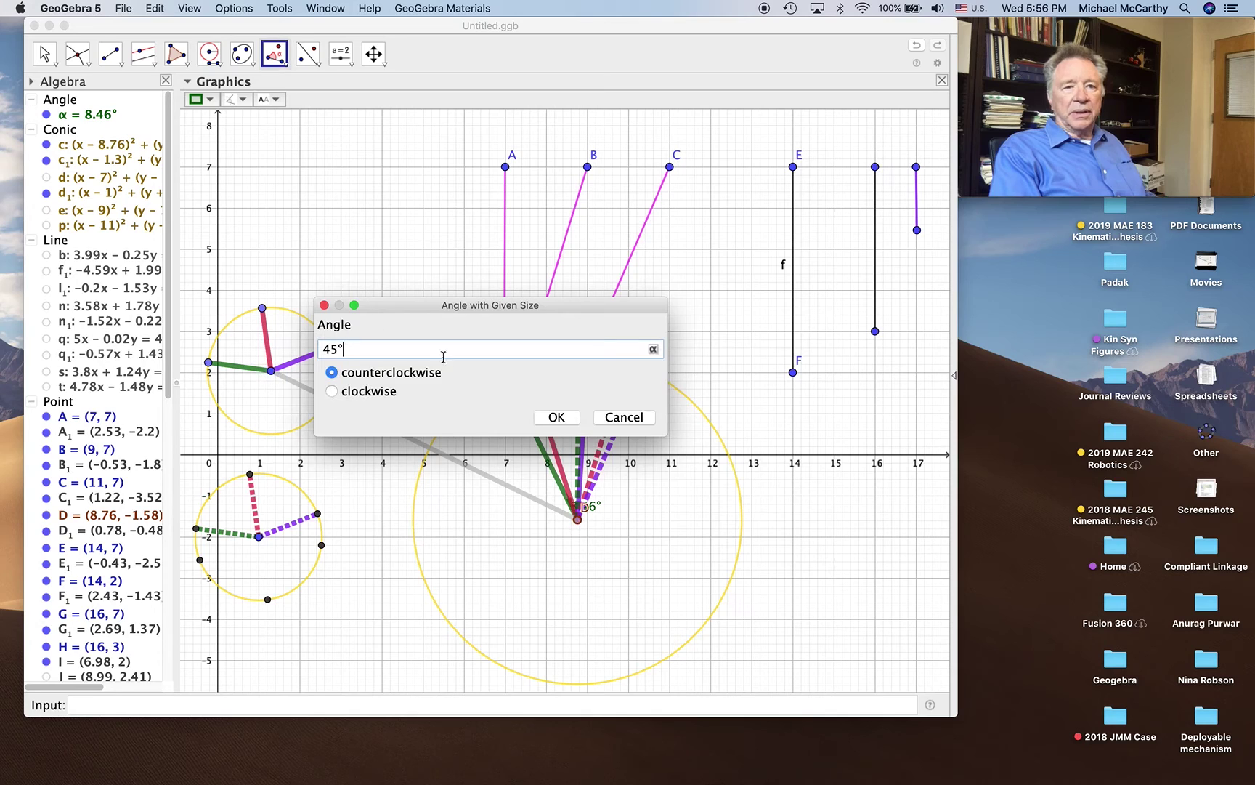
Enter α as the angle size, creating β = 8.46° and a rotated point
{"action": "key", "text": "BackSpace"}
{"action": "key", "text": "BackSpace"}
{"action": "key", "text": "BackSpace"}
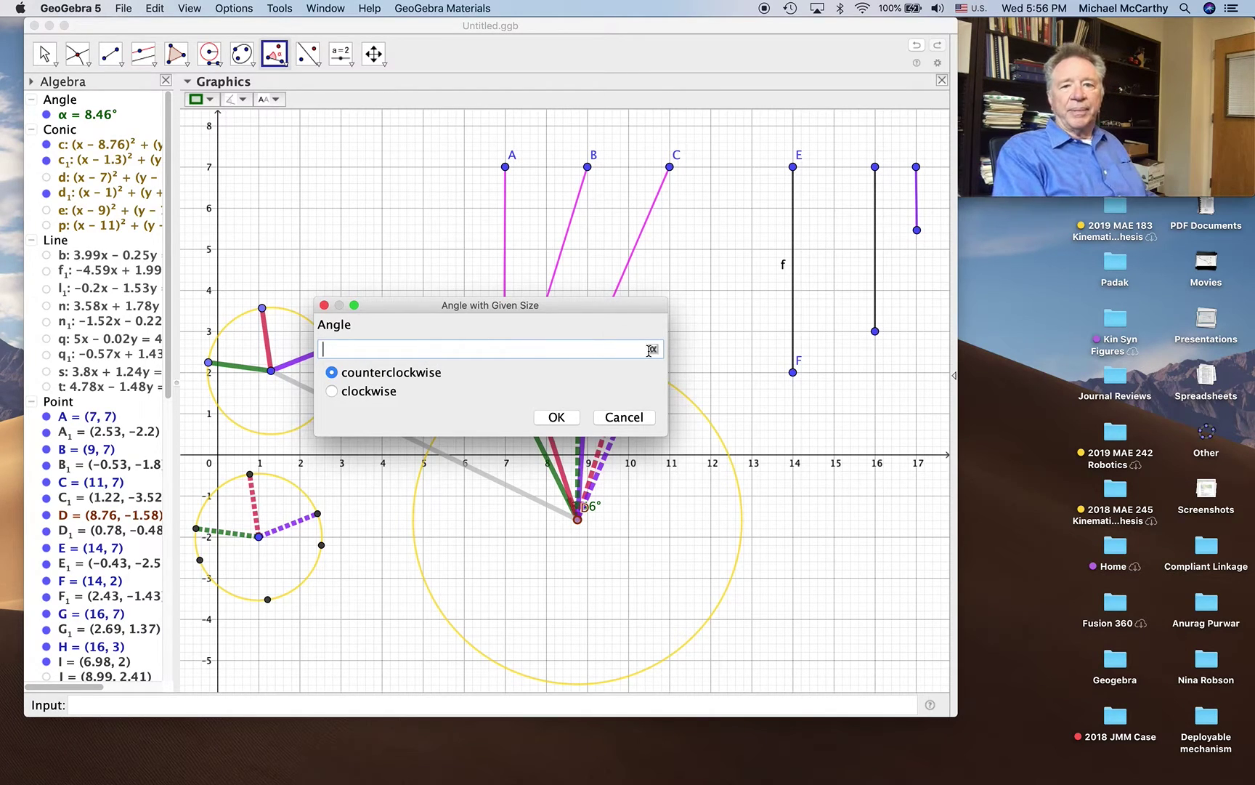
{"action": "left_click", "coordinate": [653, 349]}
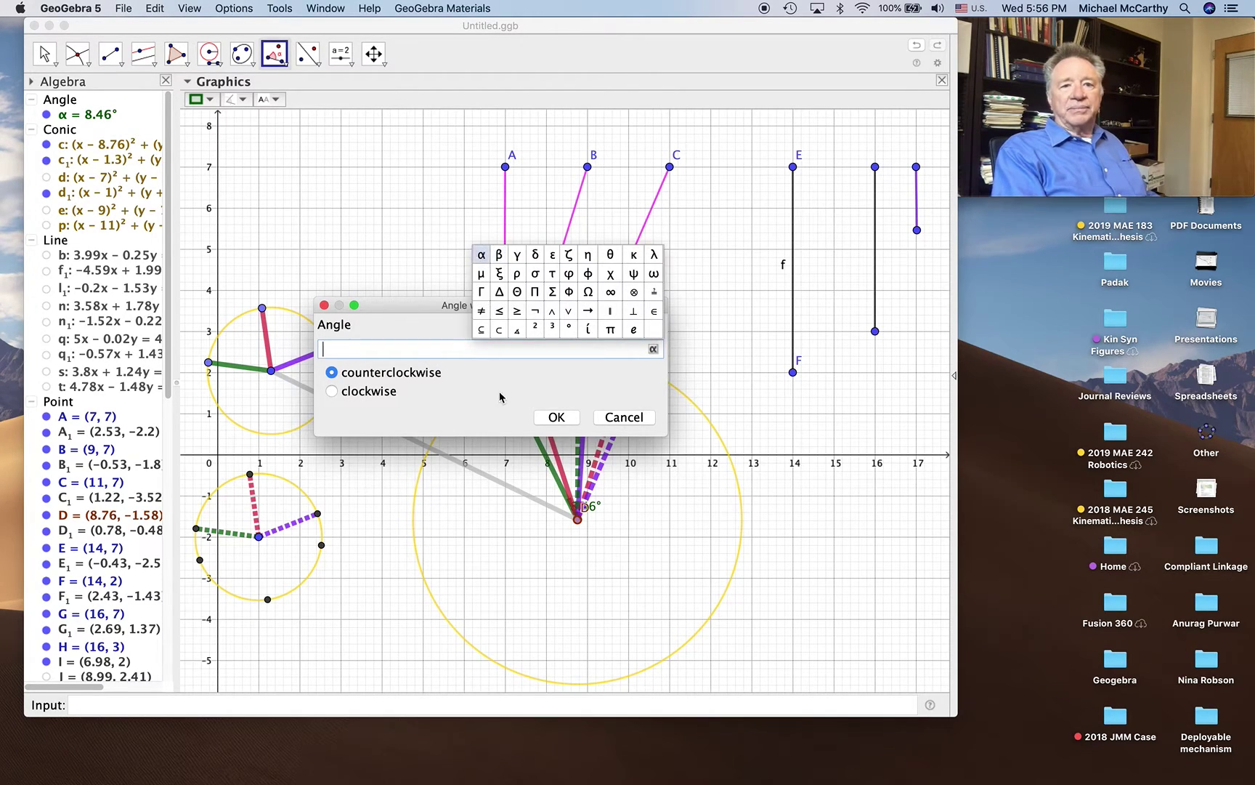
{"action": "left_click", "coordinate": [482, 255]}
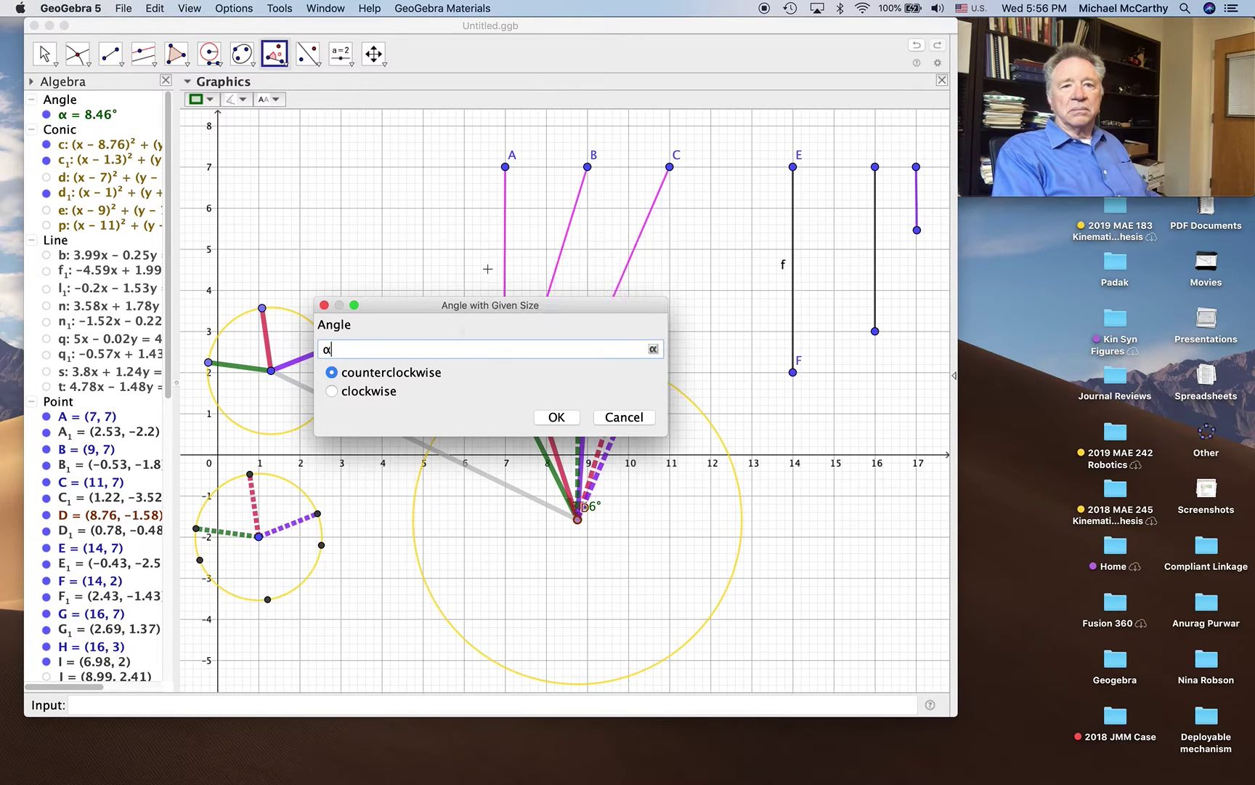
{"action": "left_click", "coordinate": [556, 417]}
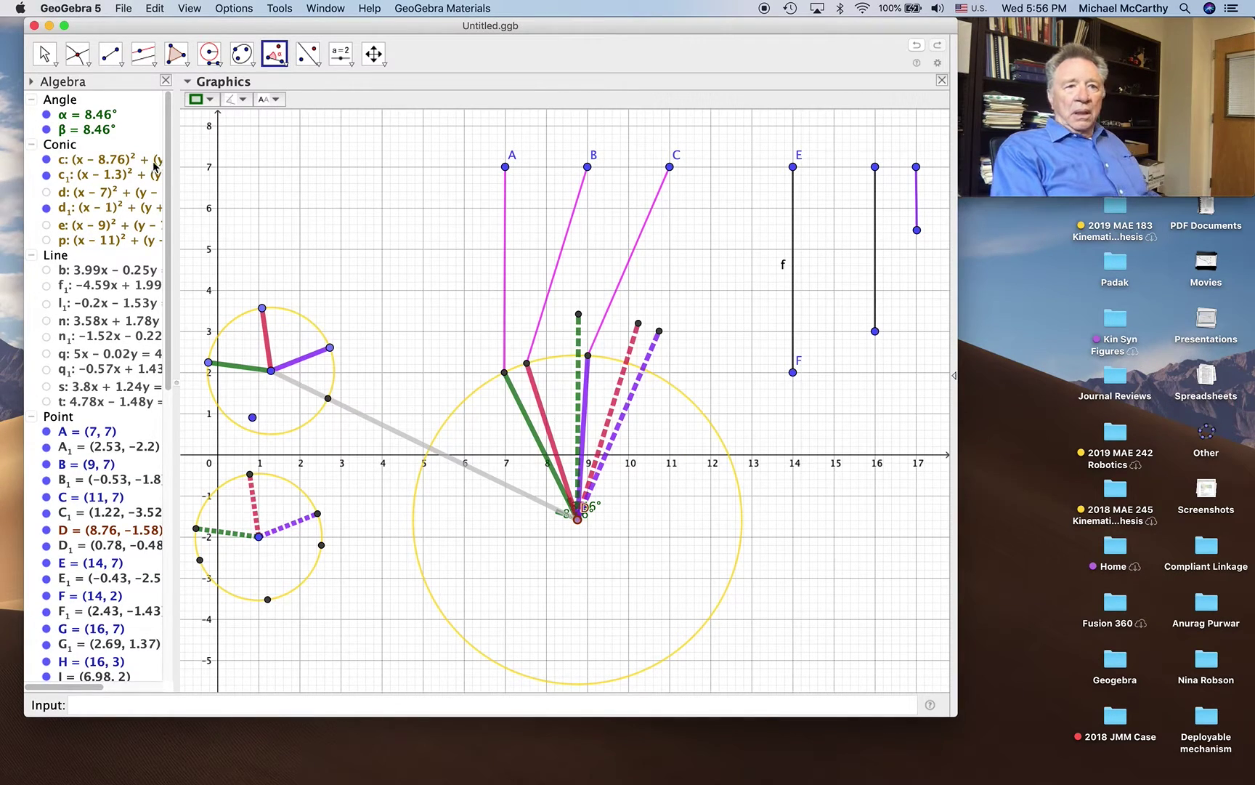
{"action": "left_click", "coordinate": [115, 51]}
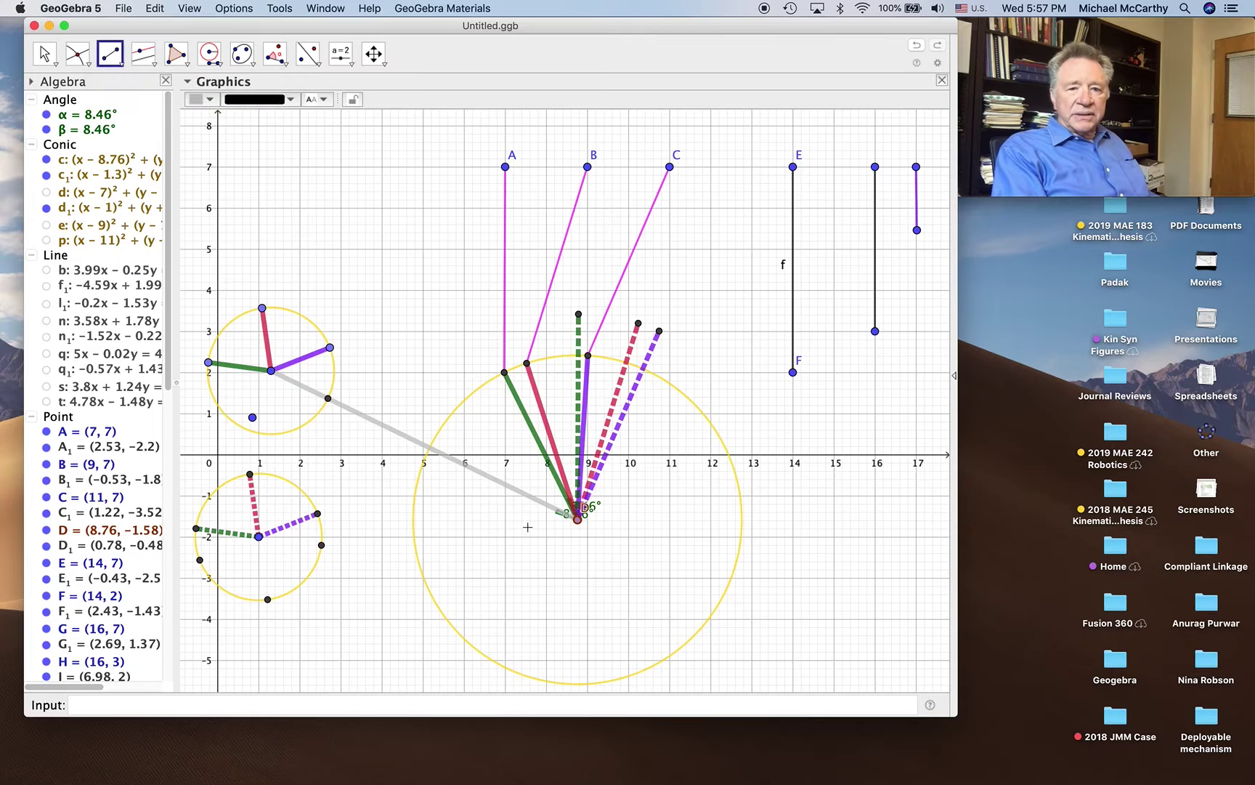
Join D to the rotated point, then measure γ = 30.11° from the purple crank's end, D, I
{"action": "left_click", "coordinate": [577, 518]}
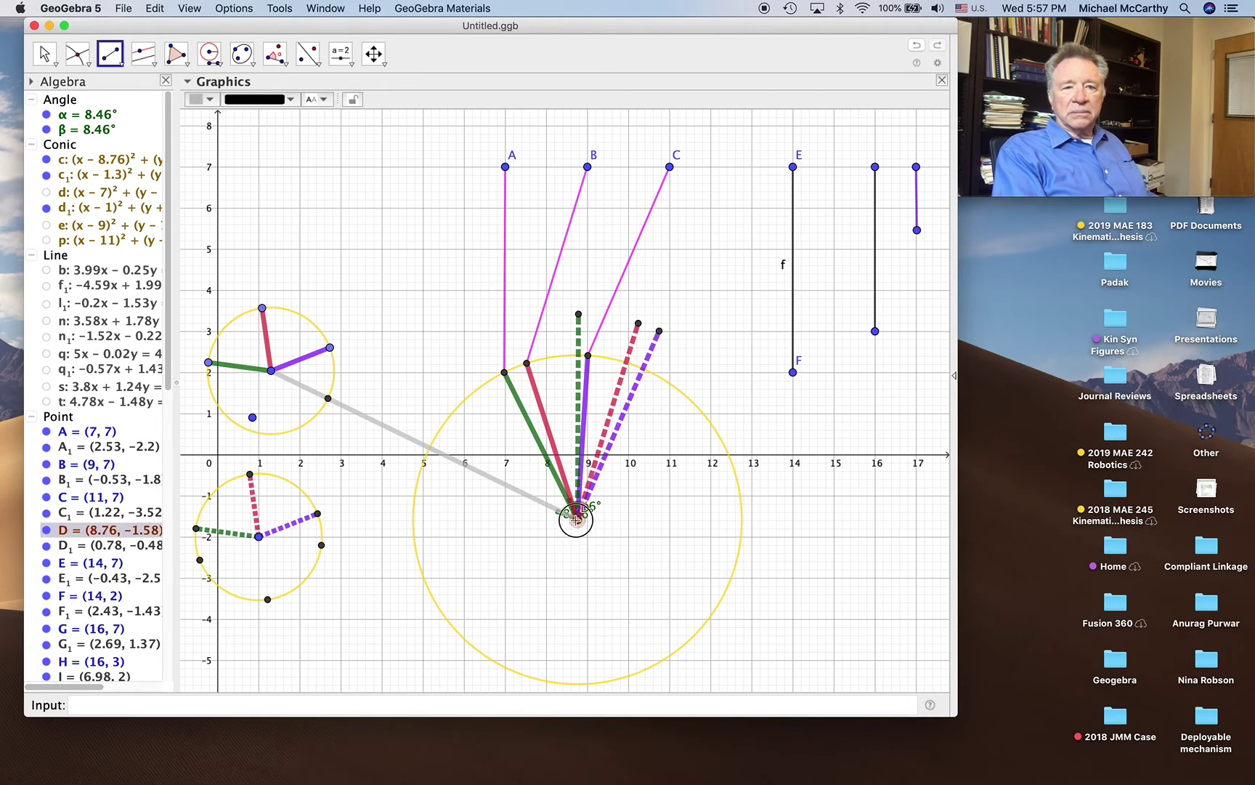
{"action": "left_click", "coordinate": [254, 419]}
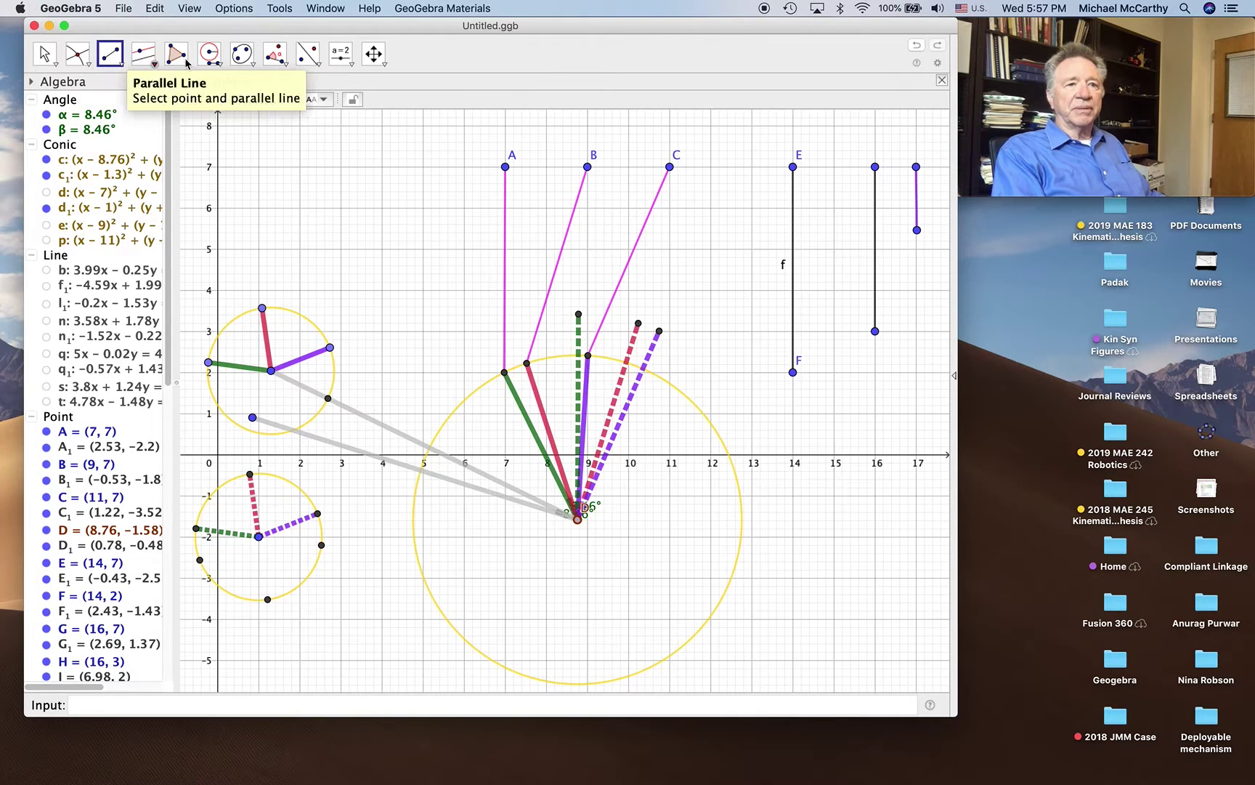
{"action": "left_click", "coordinate": [279, 67]}
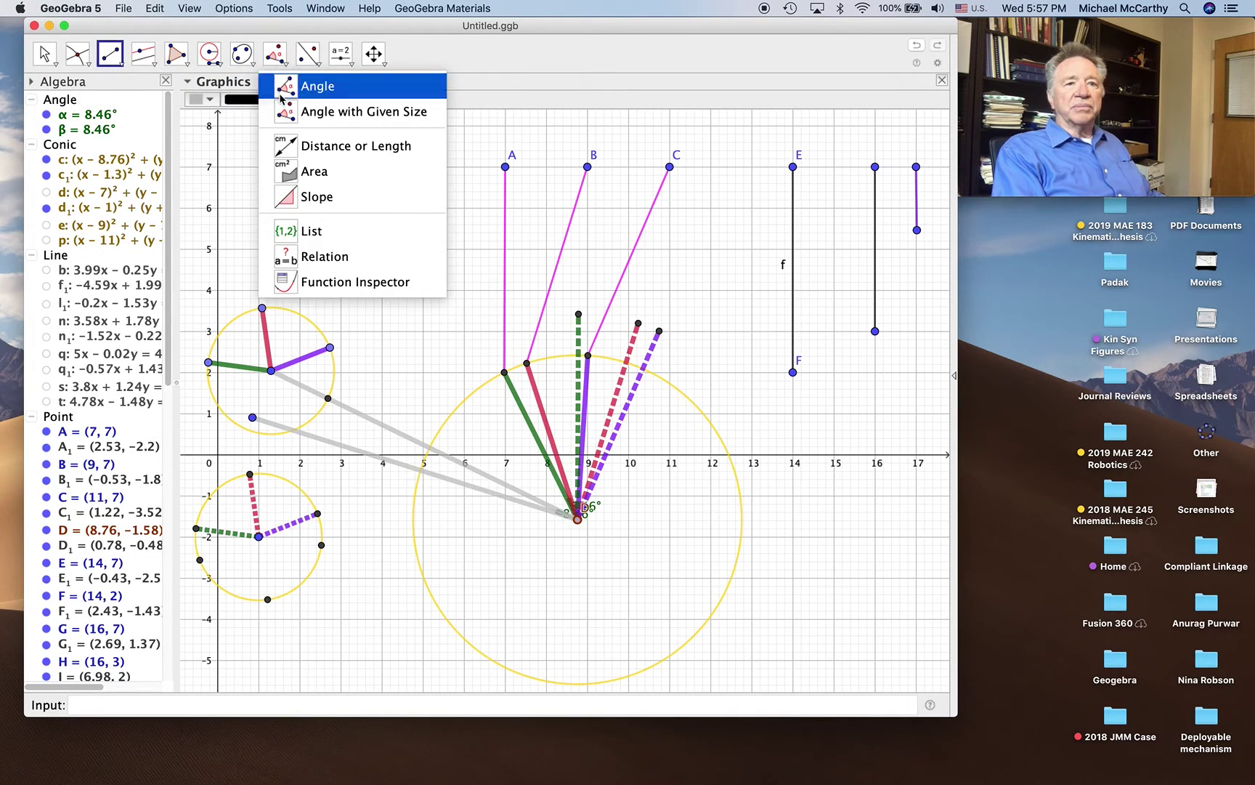
{"action": "left_click", "coordinate": [317, 85]}
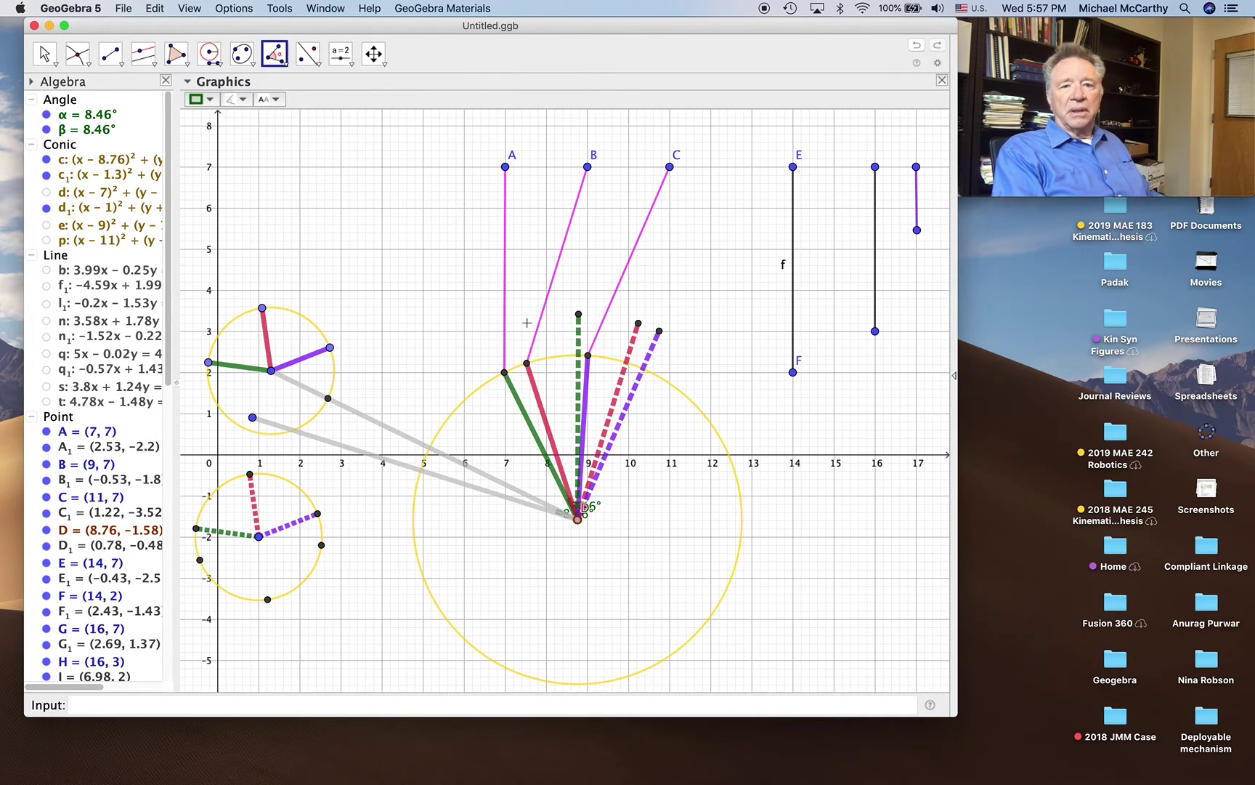
{"action": "left_click", "coordinate": [587, 356]}
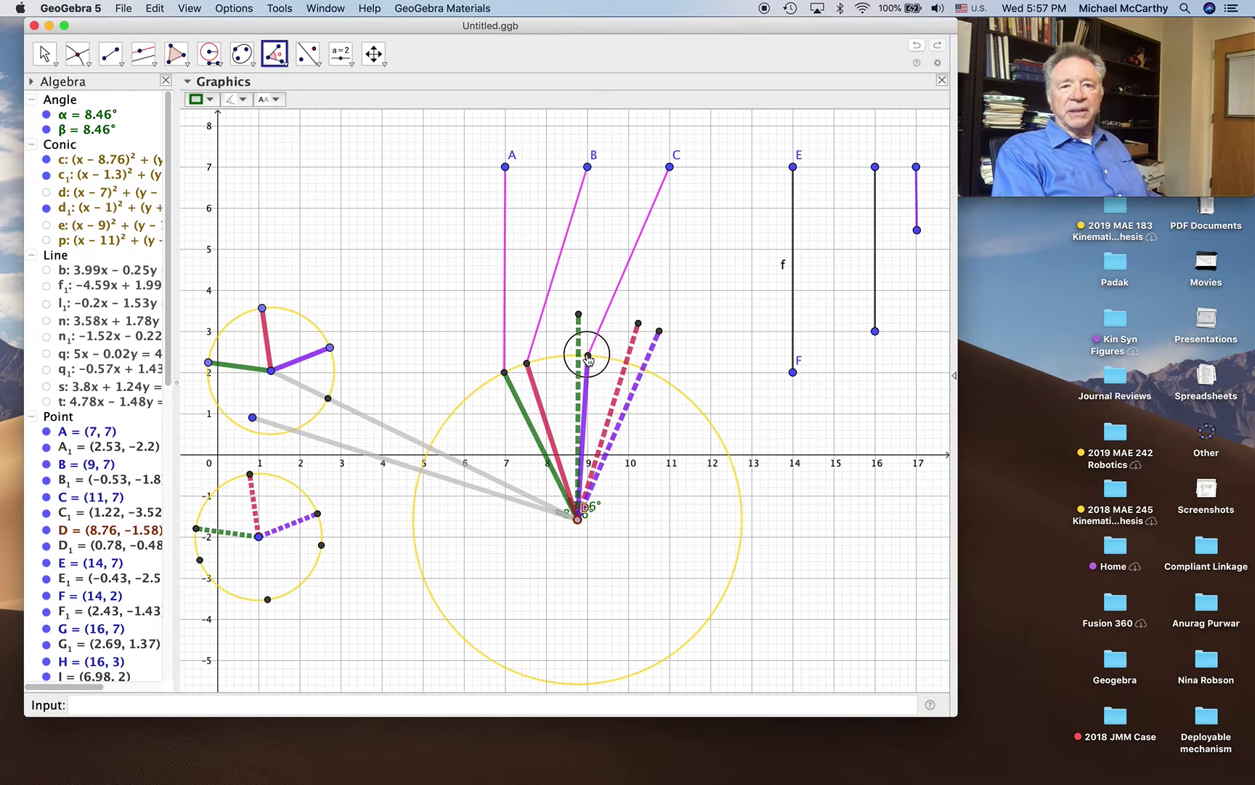
{"action": "left_click", "coordinate": [579, 518]}
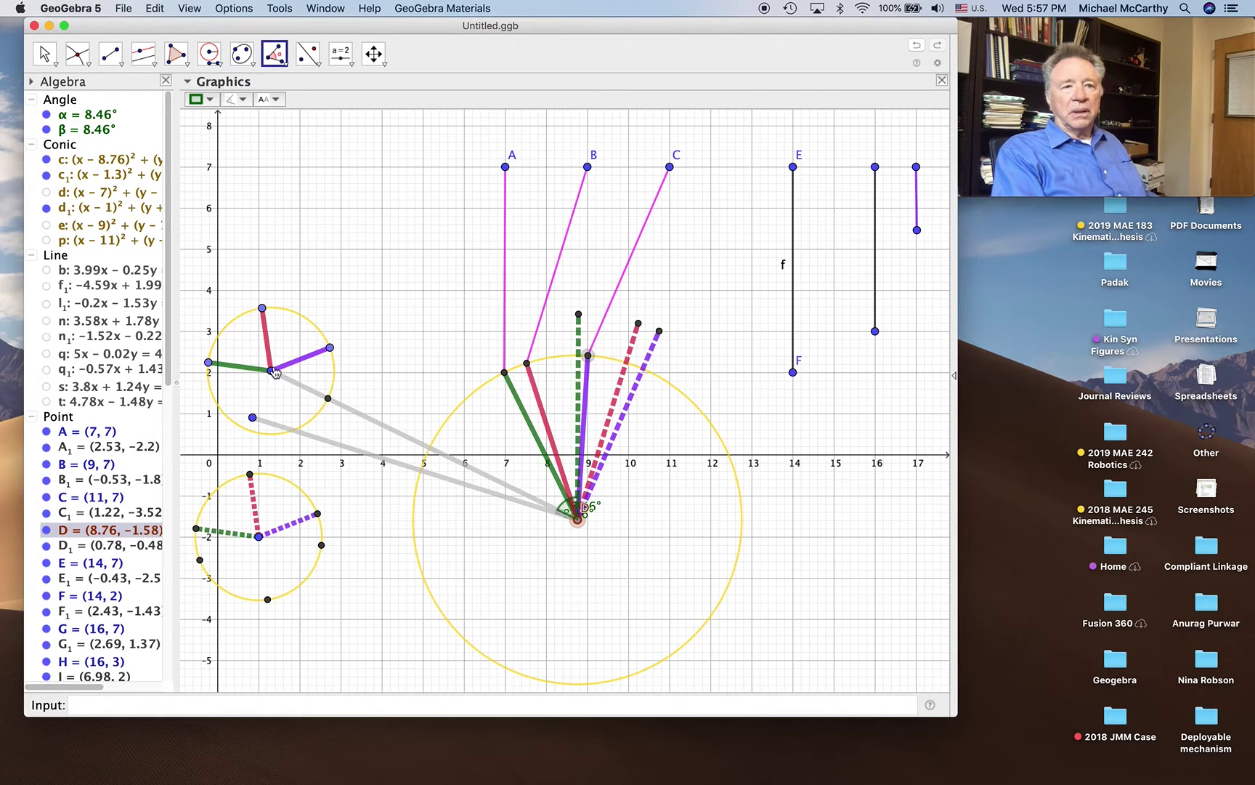
{"action": "left_click", "coordinate": [505, 373]}
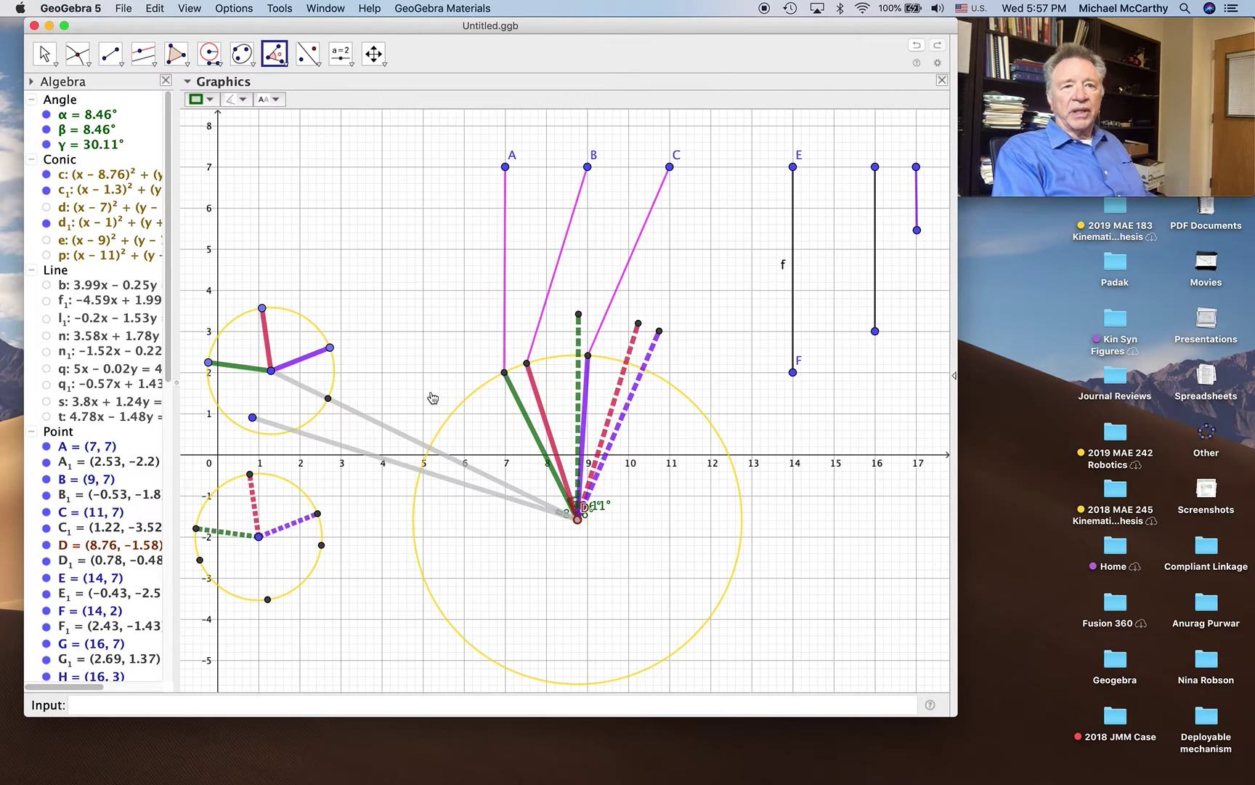
Rotate the lower small circle's centre about D by γ, creating δ = 30.11° and a new point
{"action": "left_click", "coordinate": [275, 53]}
{"action": "left_click", "coordinate": [290, 80]}
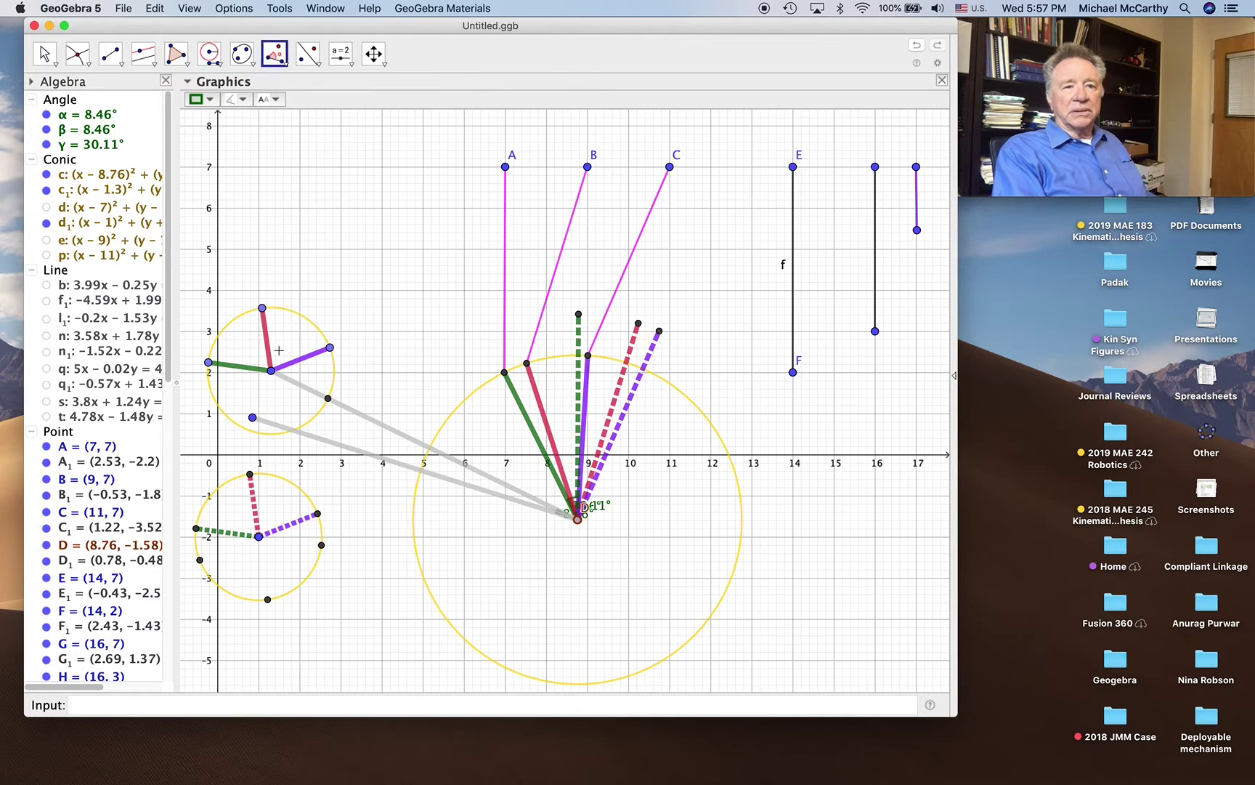
{"action": "left_click", "coordinate": [272, 371]}
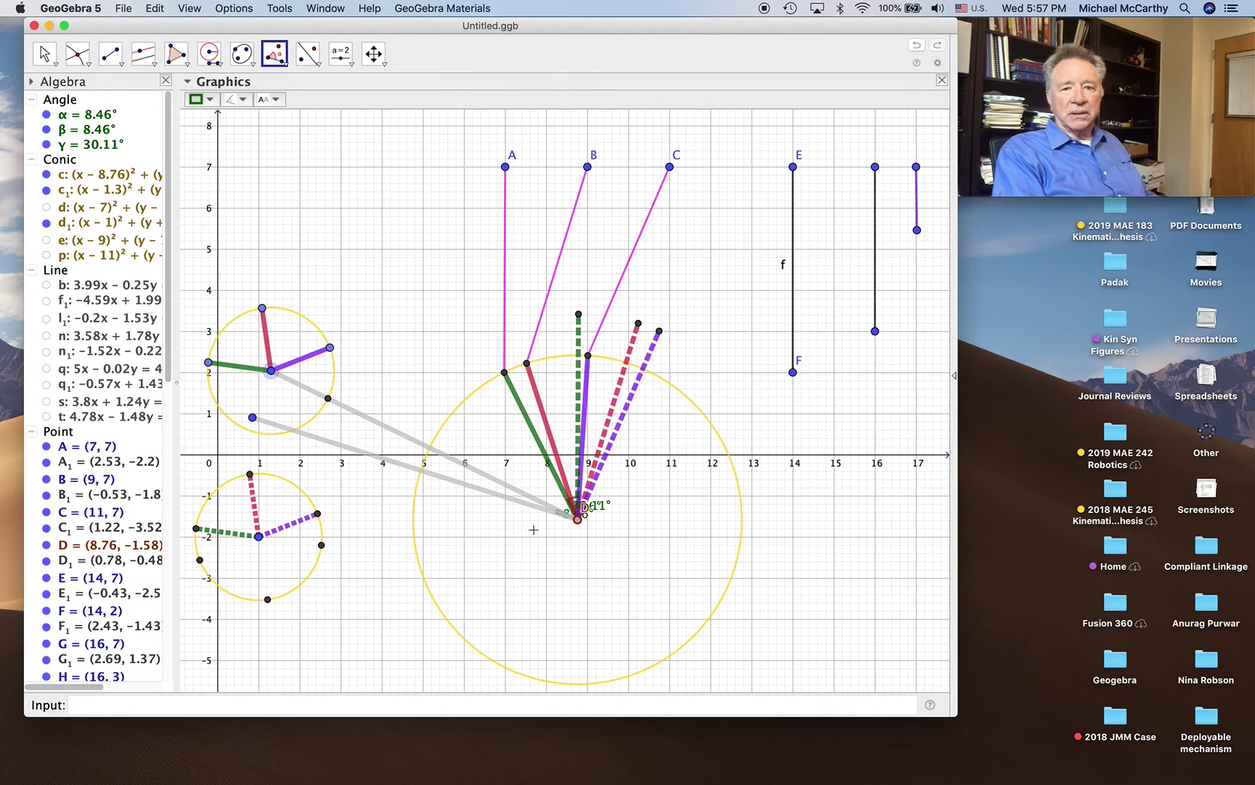
{"action": "left_click", "coordinate": [578, 520]}
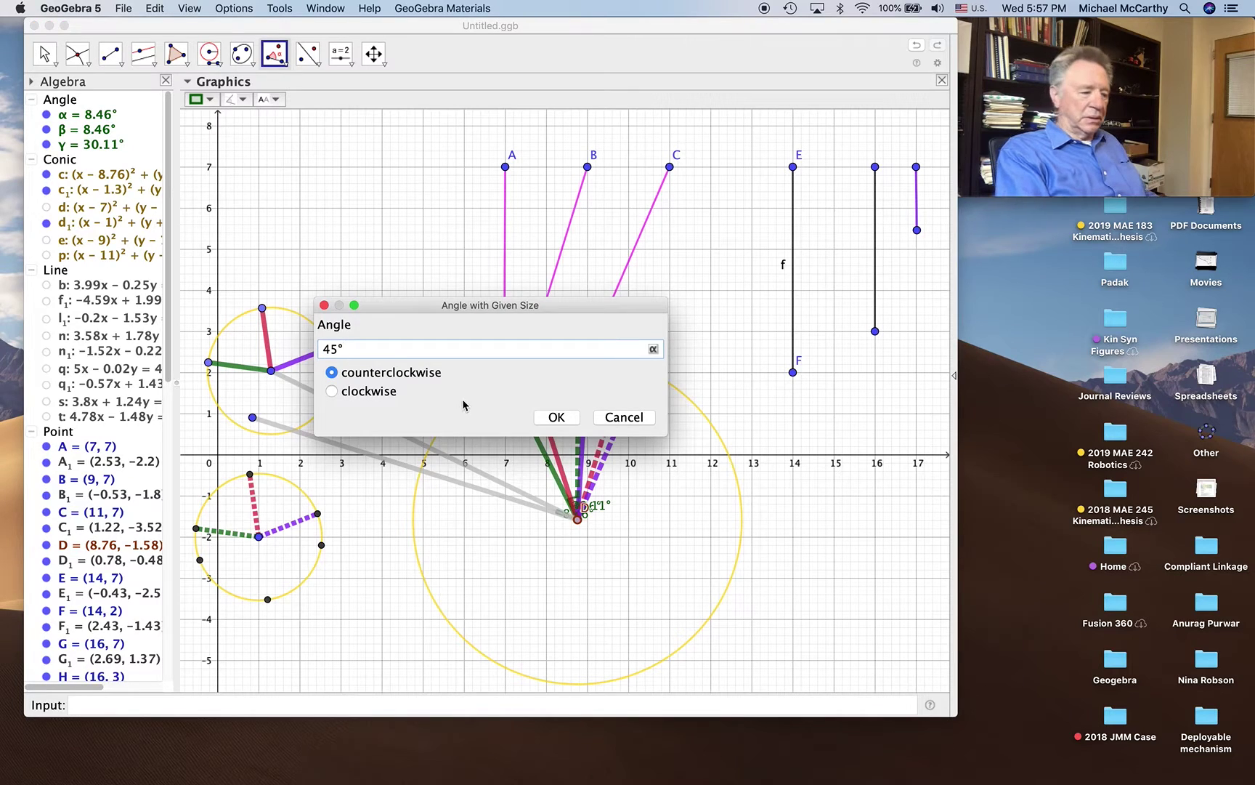
{"action": "type", "text": "4"}
{"action": "key", "text": "BackSpace"}
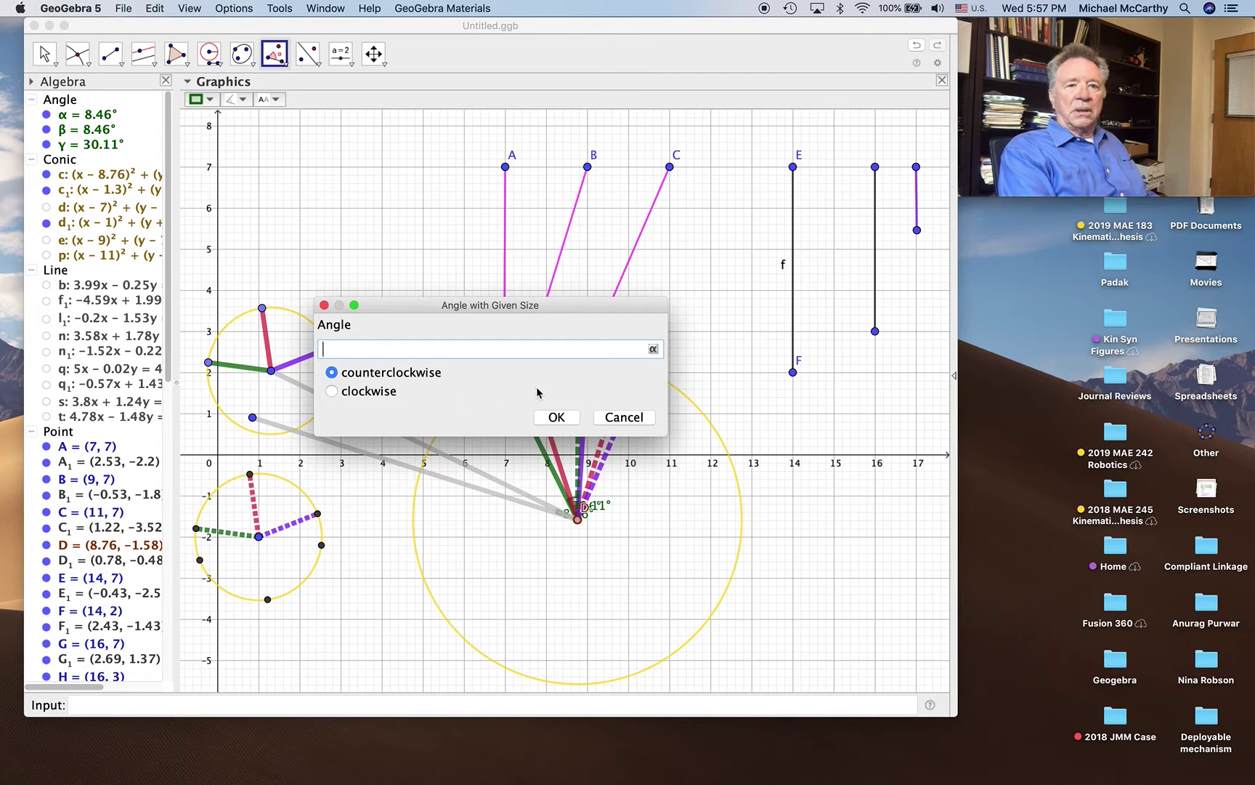
{"action": "left_click", "coordinate": [653, 350]}
{"action": "left_click", "coordinate": [516, 252]}
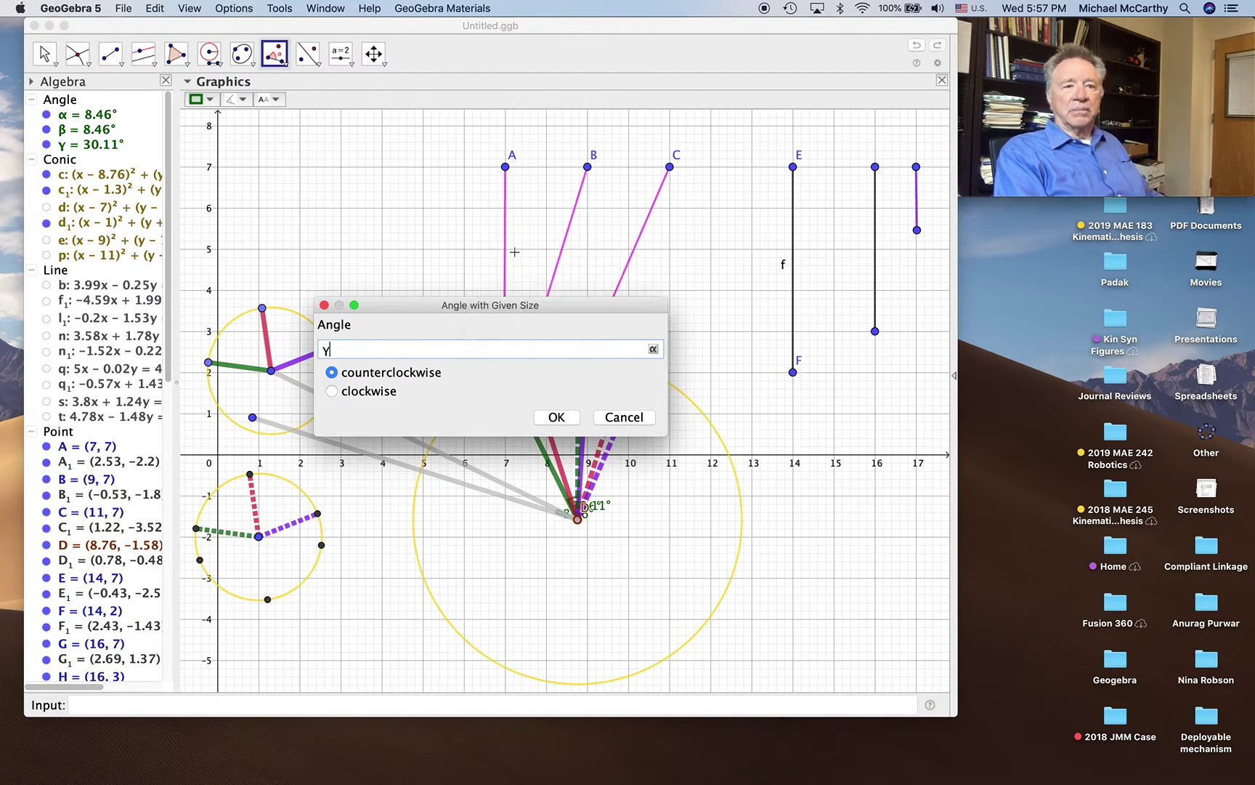
{"action": "left_click", "coordinate": [561, 419]}
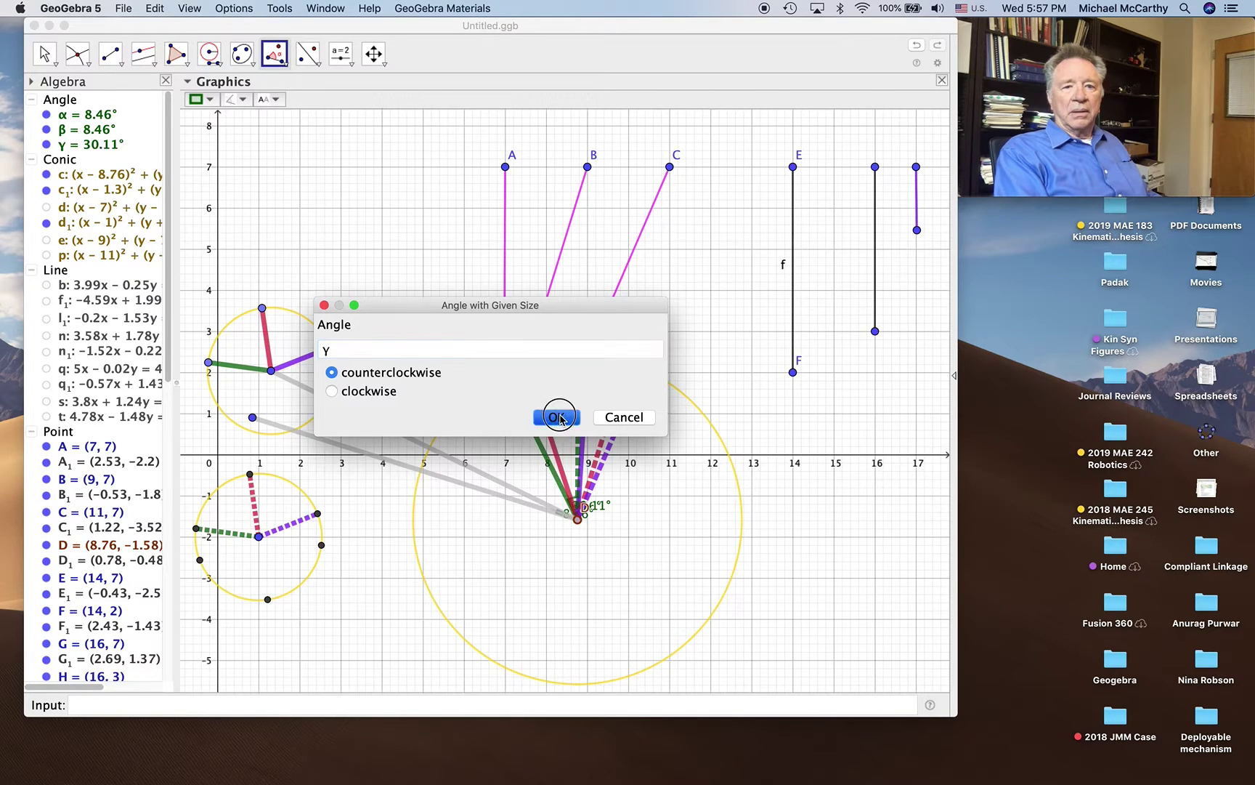
{"action": "left_click", "coordinate": [110, 53]}
Join D to the δ-rotated point with a segment and drag B₁ down near (4, −5)
{"action": "left_click", "coordinate": [578, 519]}
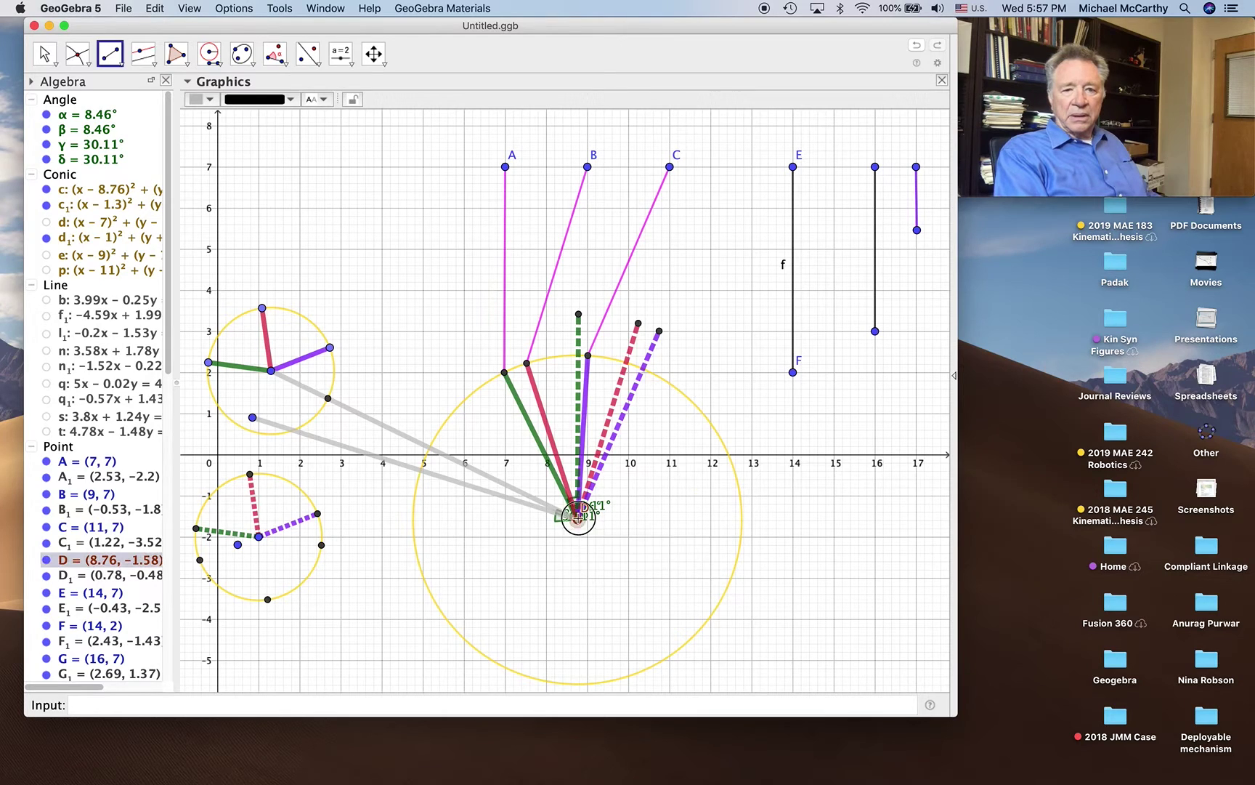
{"action": "left_click", "coordinate": [238, 544]}
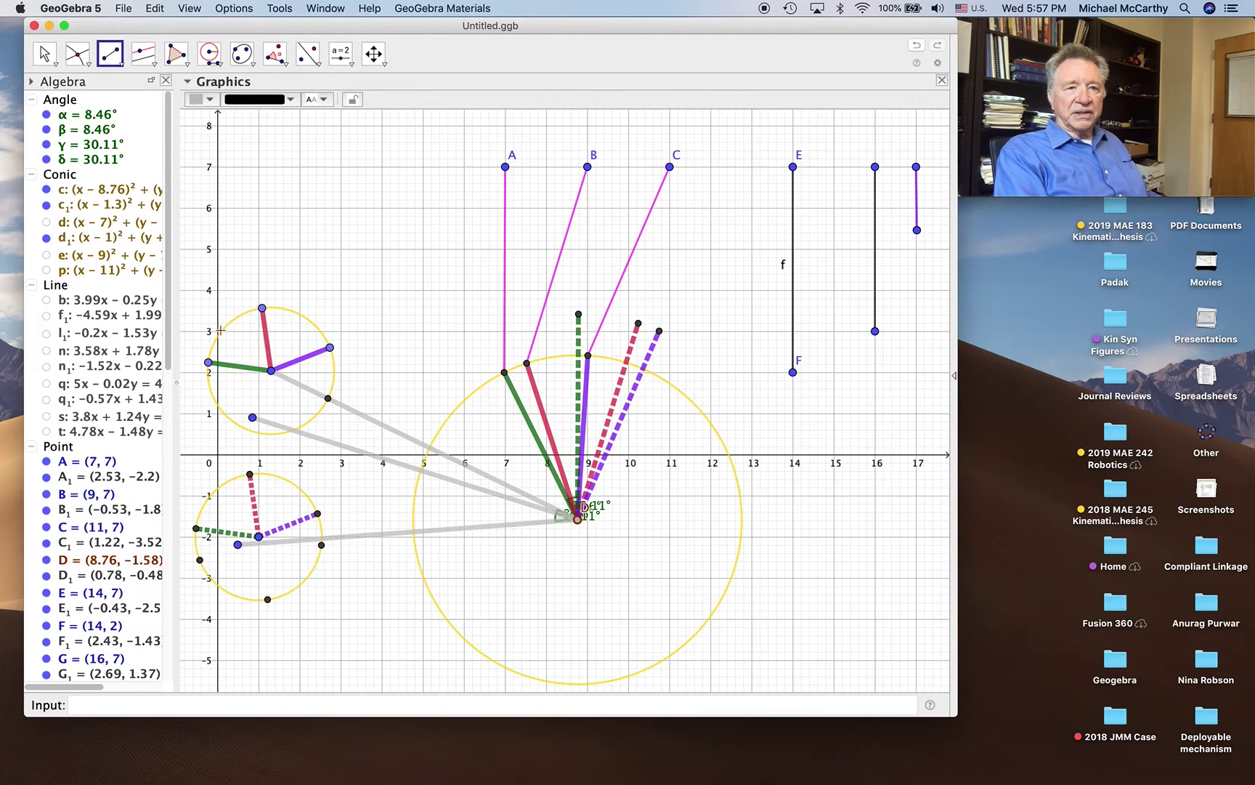
{"action": "left_click", "coordinate": [46, 57]}
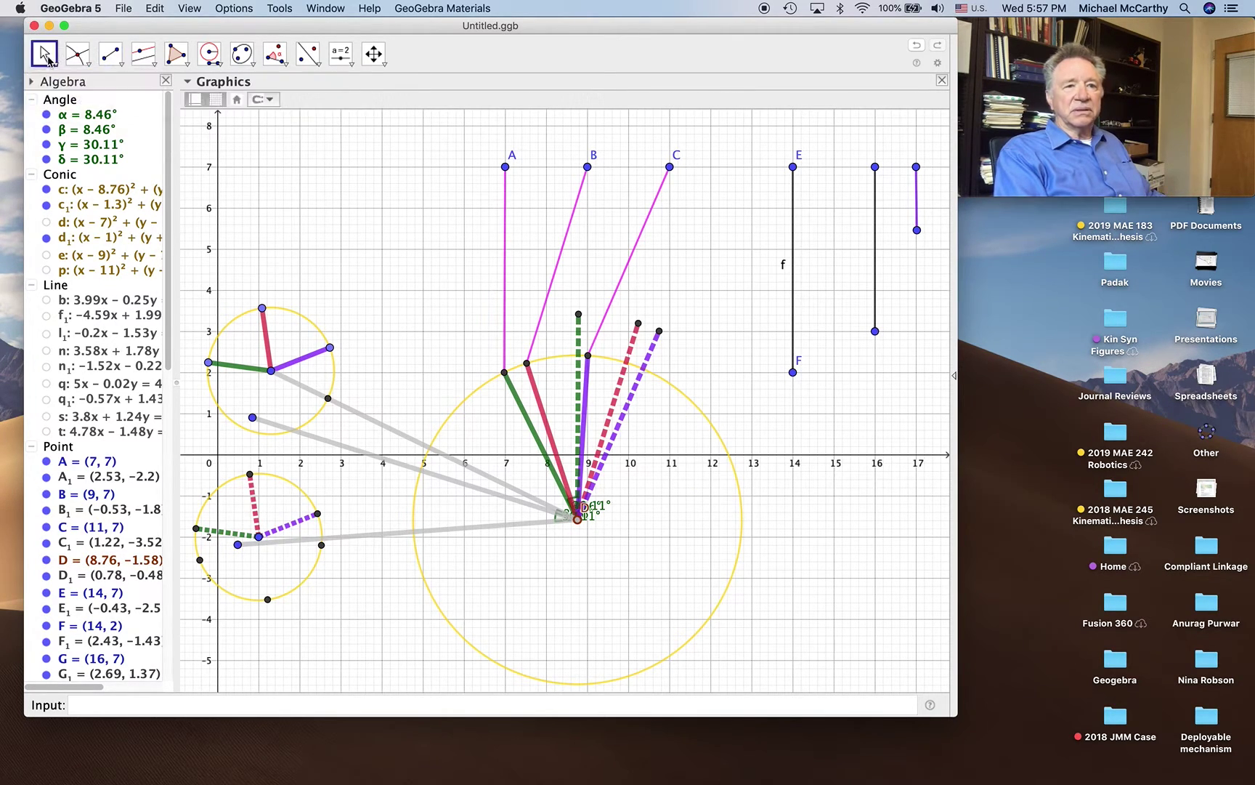
{"action": "left_click_drag", "start_coordinate": [259, 536], "coordinate": [382, 654]}
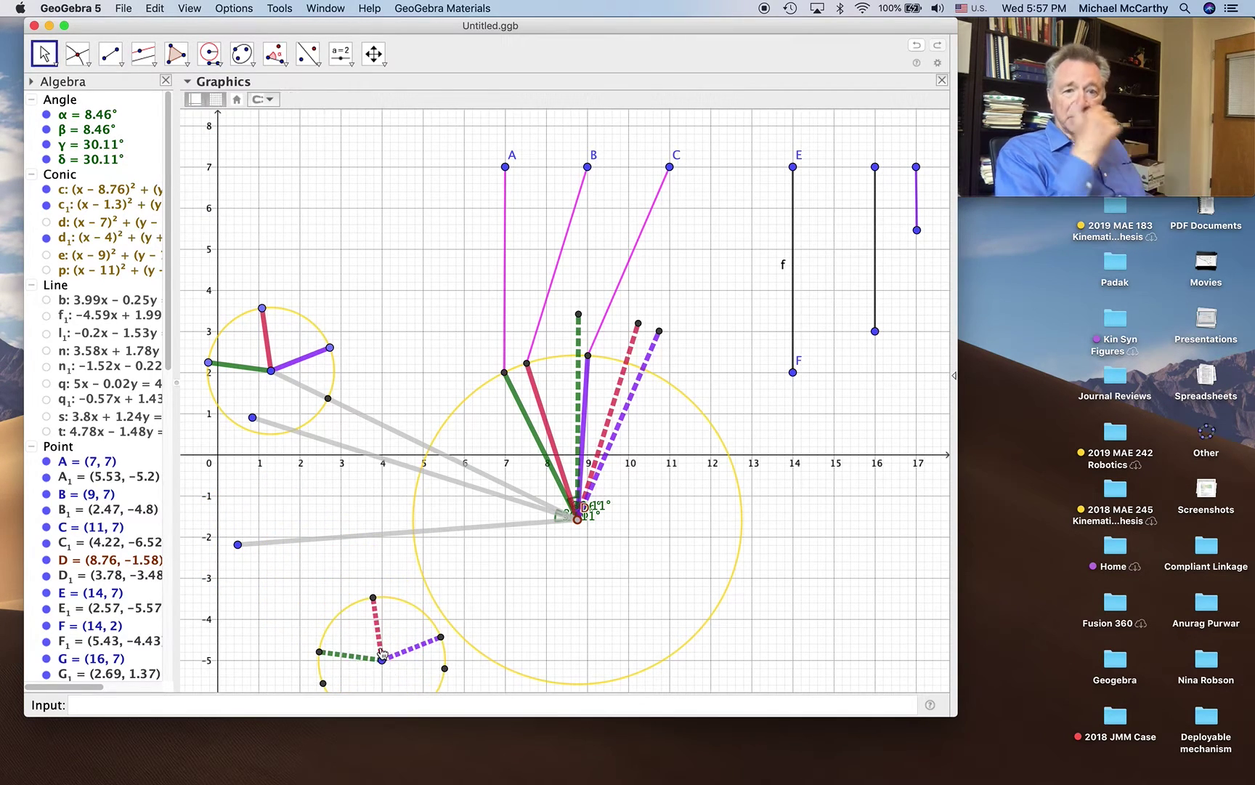
Pan the view and widen the window to show more x-axis and points A, B, C, E
{"action": "left_click", "coordinate": [373, 53]}
{"action": "left_click_drag", "start_coordinate": [398, 238], "coordinate": [472, 175]}
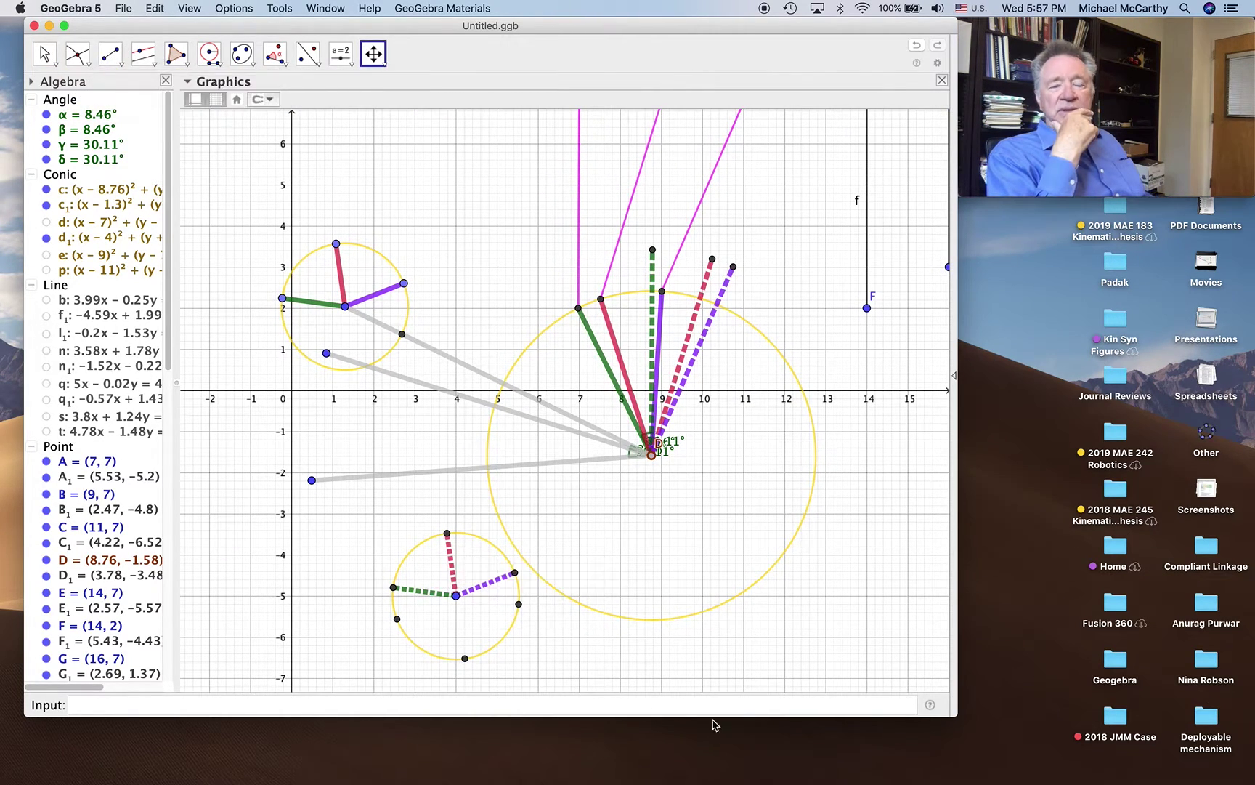
{"action": "left_click_drag", "start_coordinate": [953, 711], "coordinate": [1026, 696]}
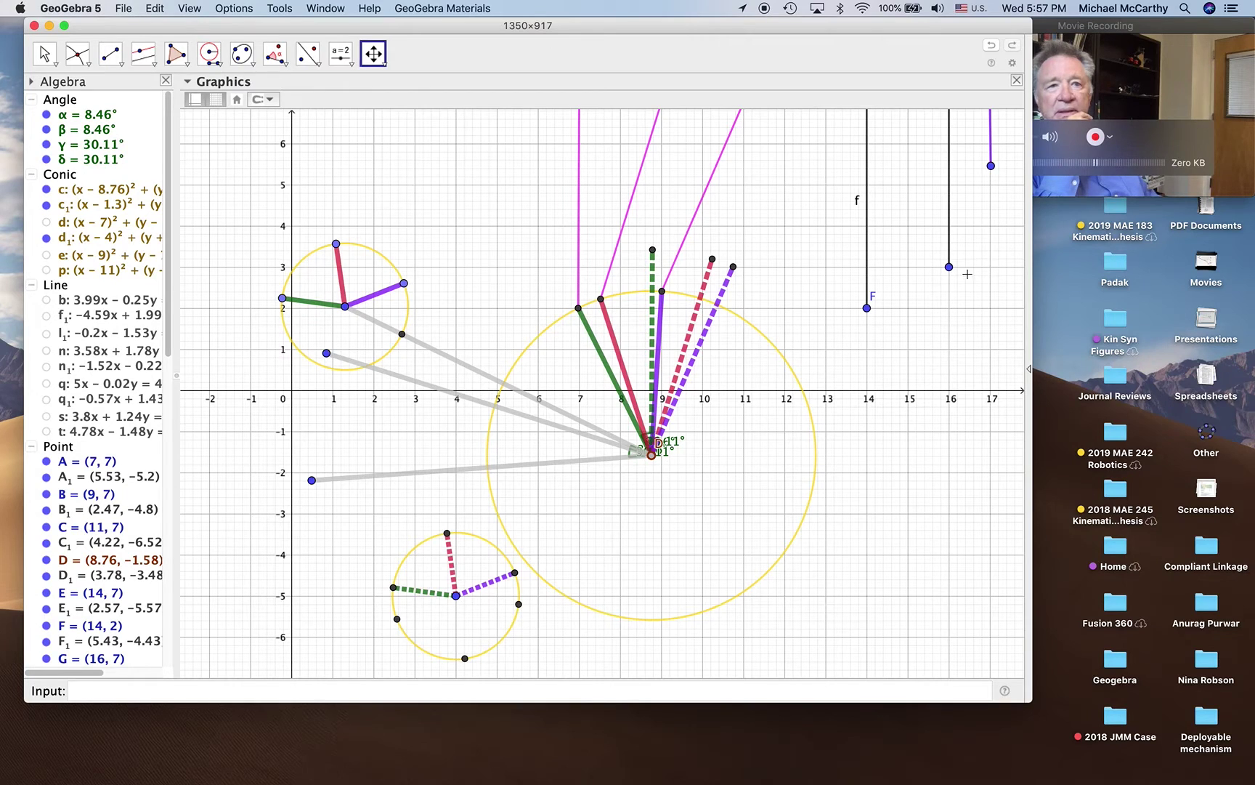
{"action": "left_click", "coordinate": [941, 393]}
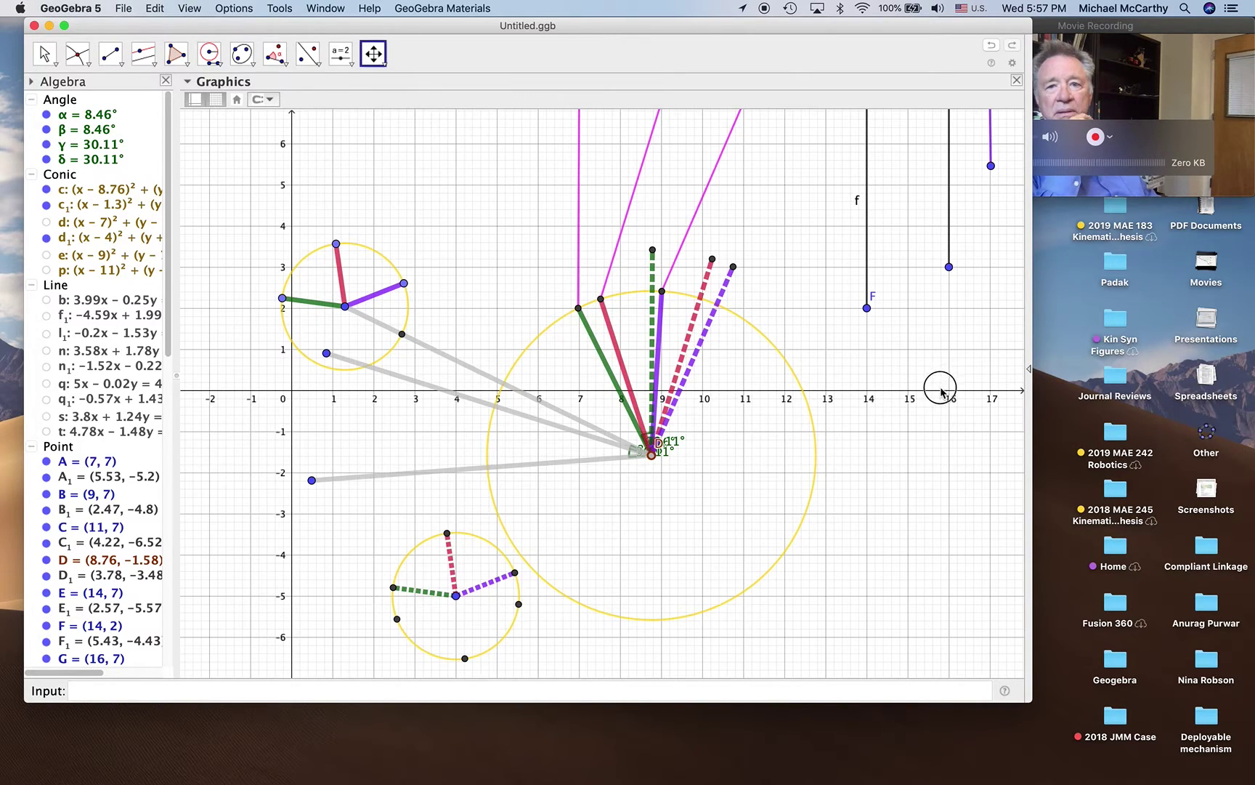
{"action": "left_click_drag", "start_coordinate": [941, 392], "coordinate": [939, 440]}
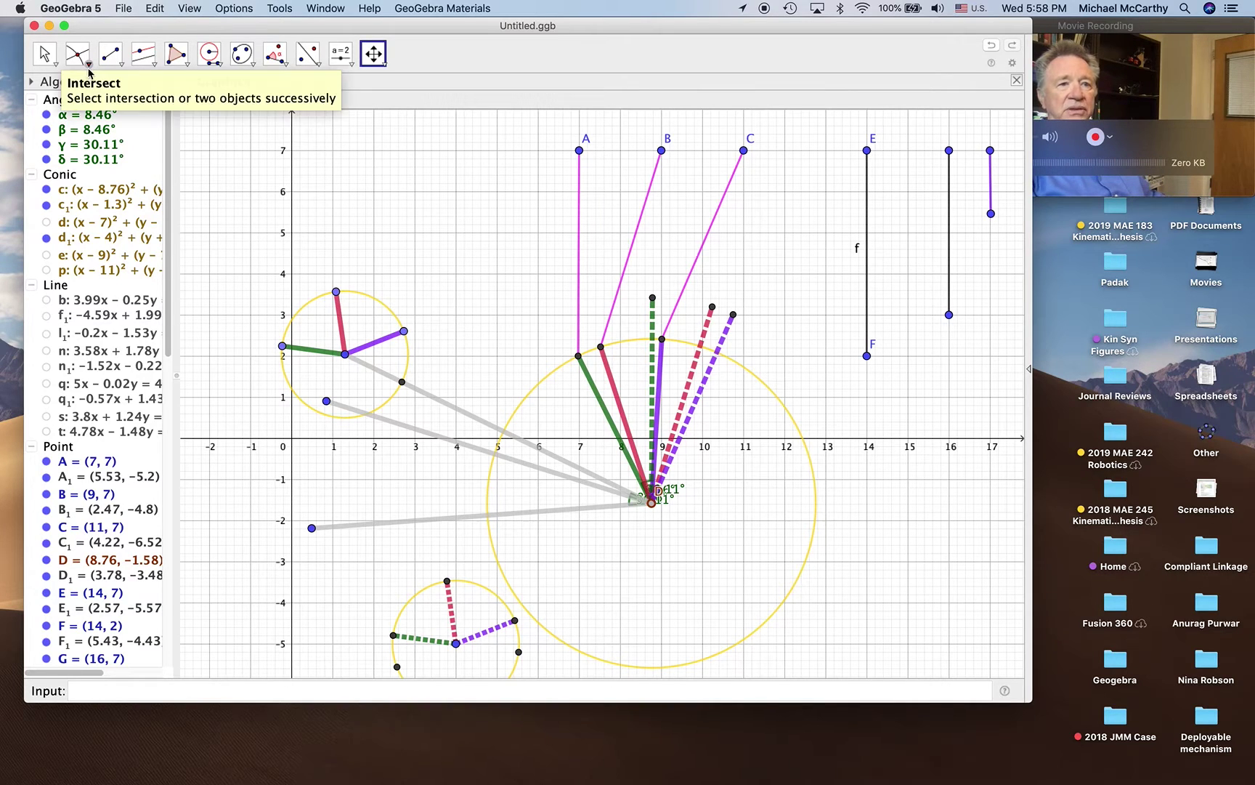
Compass two circles with radius R-to-green-crank-end, centred on both gray segments' far ends
{"action": "left_click", "coordinate": [209, 53]}
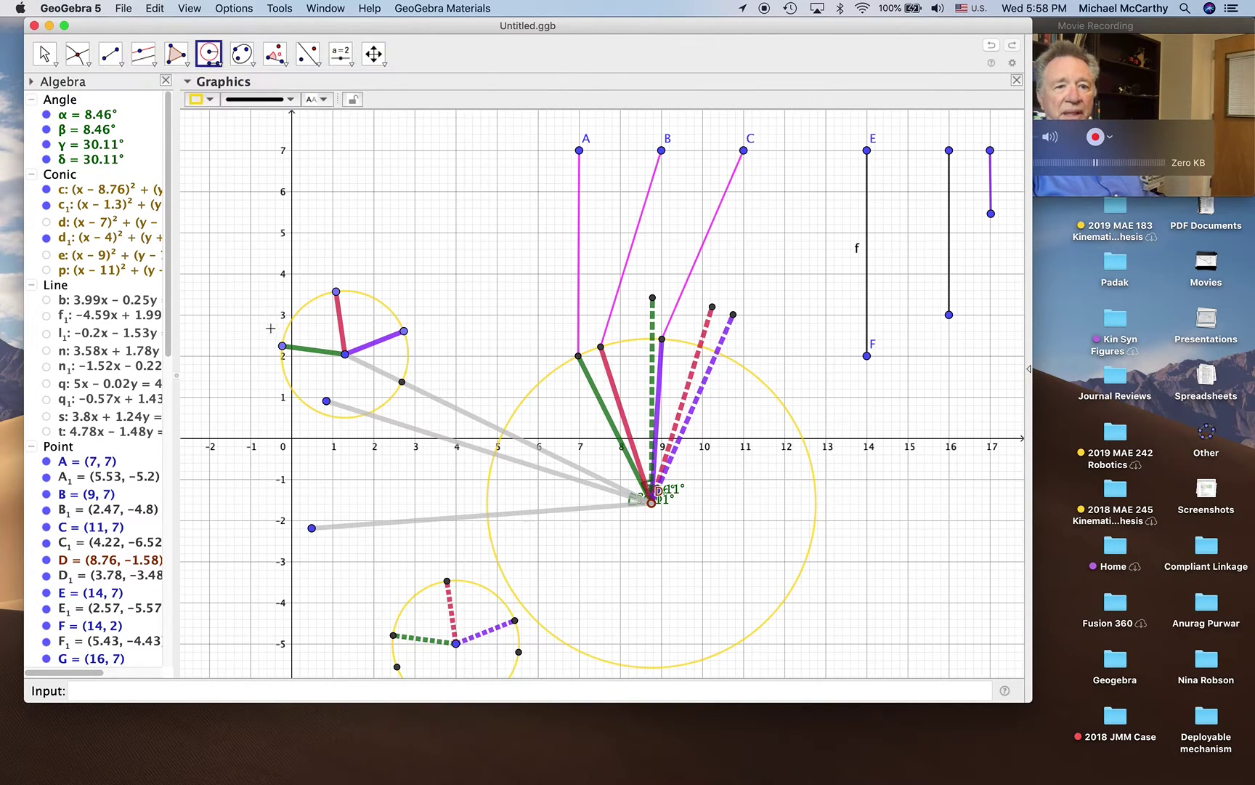
{"action": "left_click", "coordinate": [346, 354]}
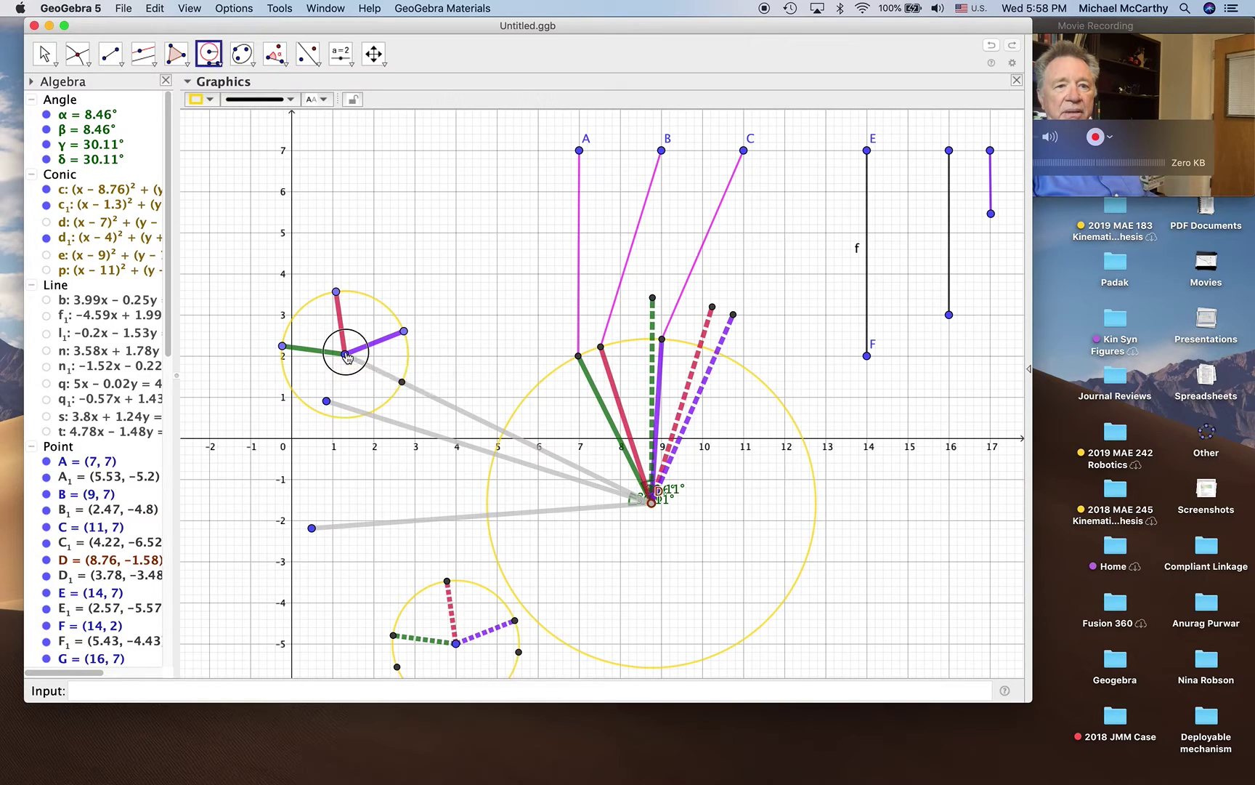
{"action": "left_click", "coordinate": [283, 347]}
{"action": "left_click", "coordinate": [327, 402]}
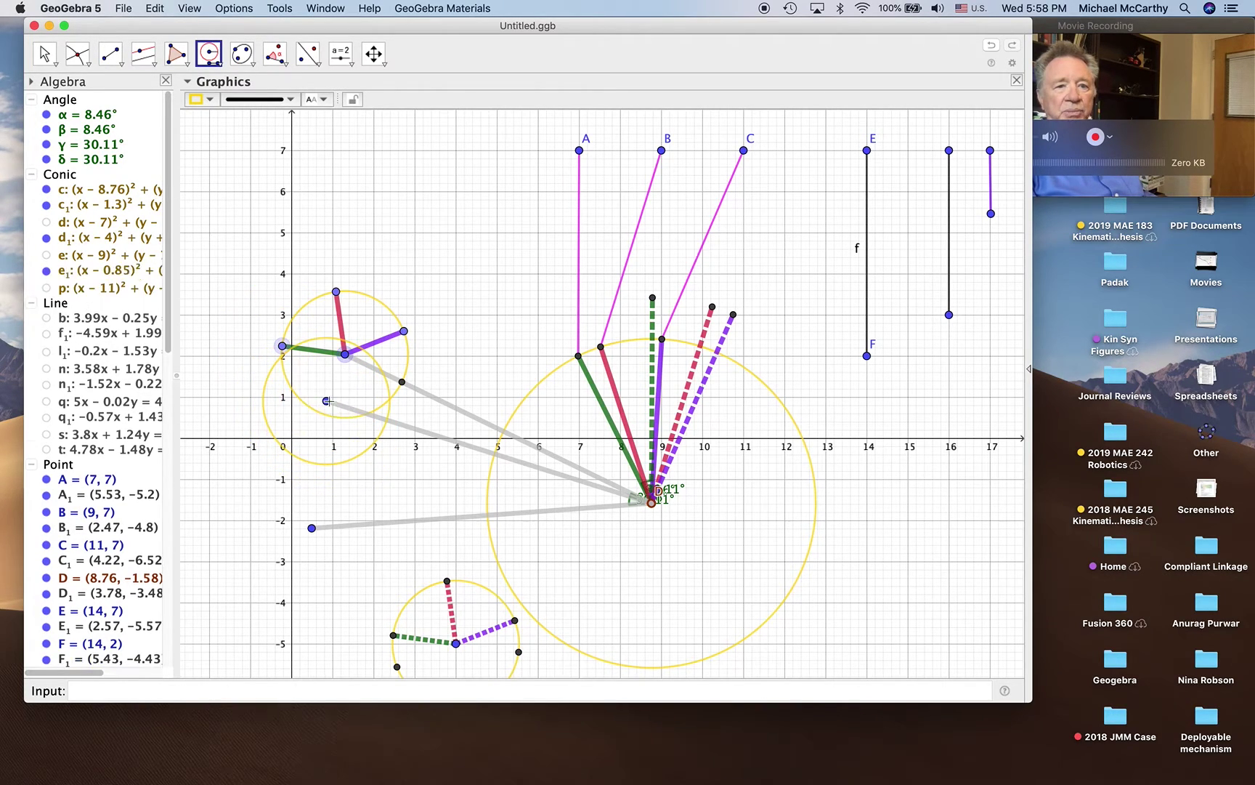
{"action": "left_click", "coordinate": [348, 355]}
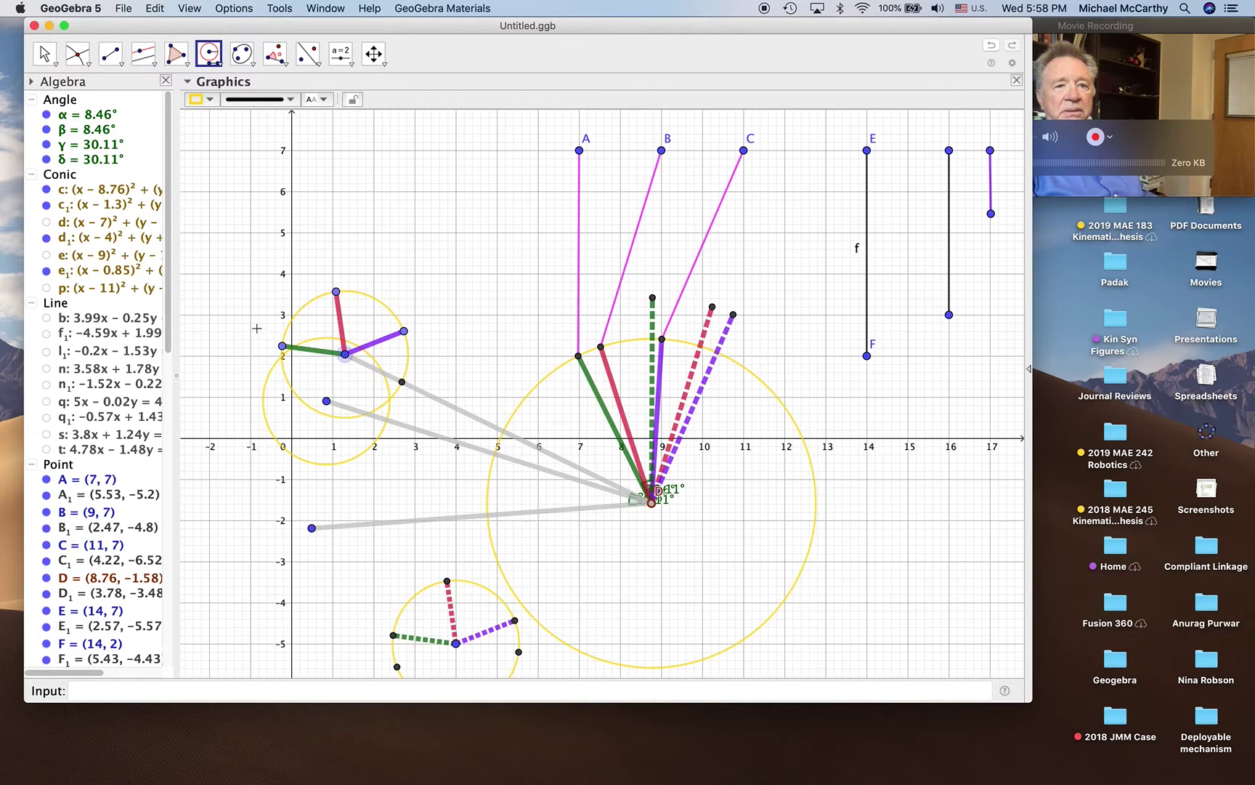
{"action": "left_click", "coordinate": [283, 346]}
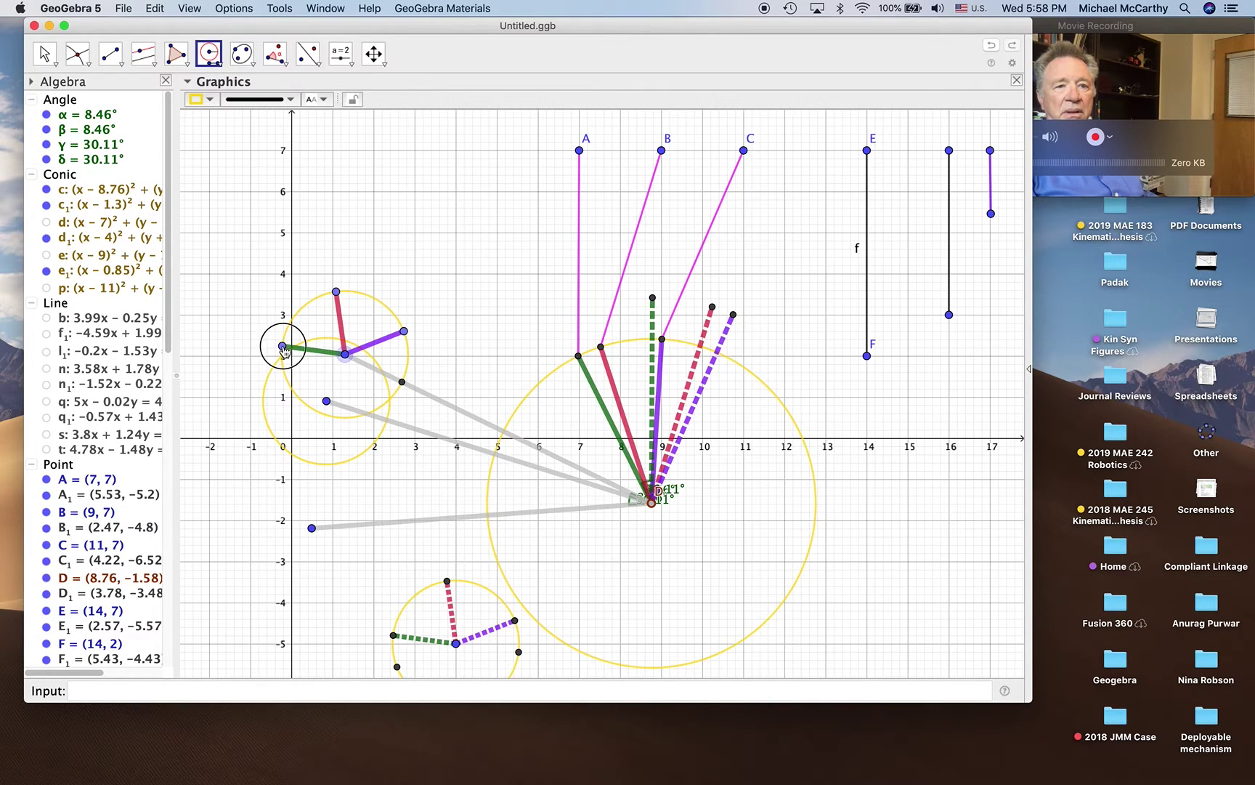
{"action": "left_click", "coordinate": [312, 528]}
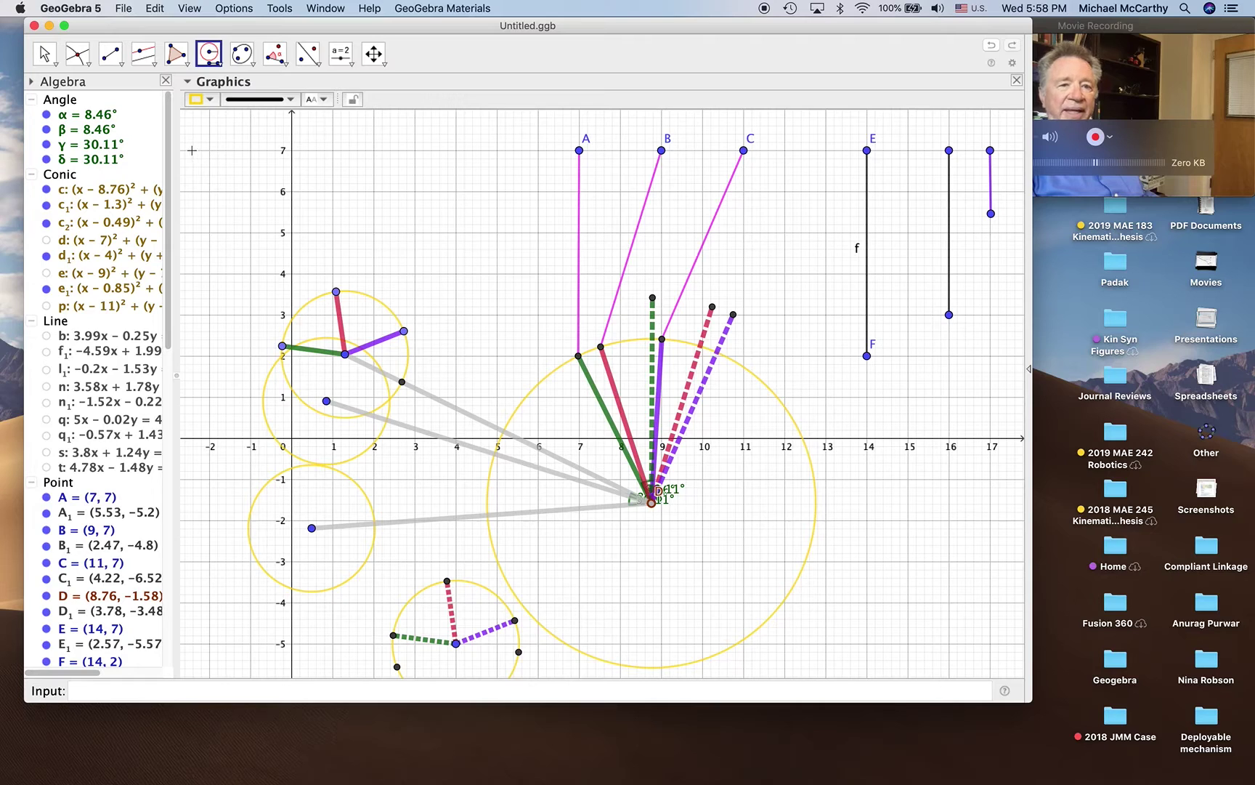
{"action": "left_click", "coordinate": [140, 55]}
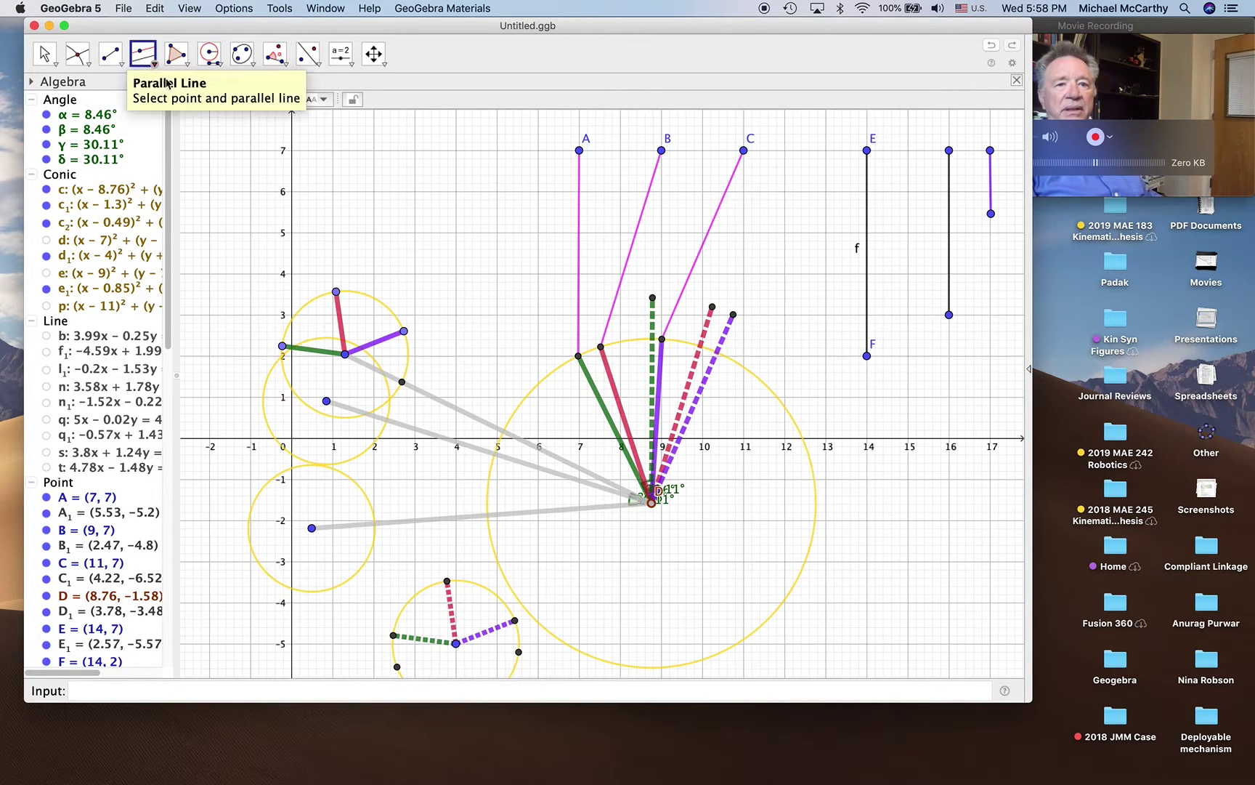
{"action": "left_click", "coordinate": [339, 319]}
{"action": "left_click", "coordinate": [327, 400]}
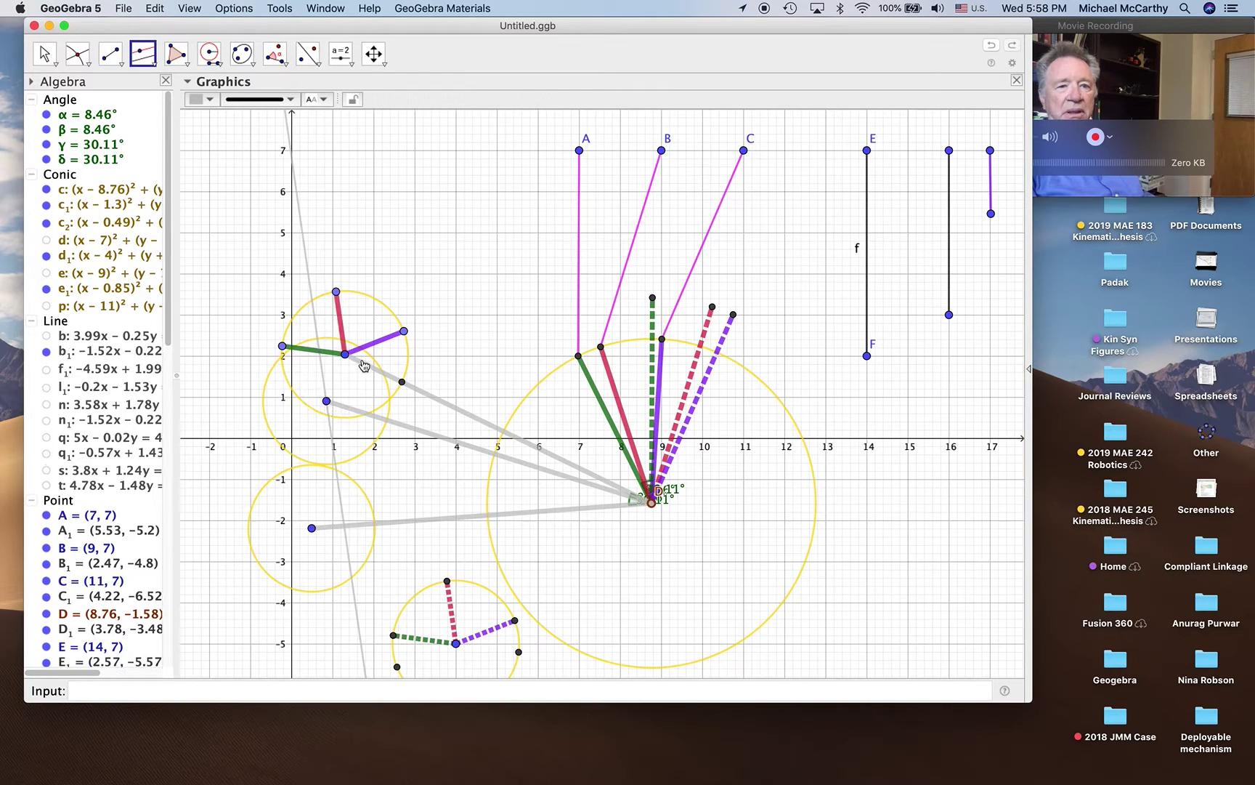
{"action": "left_click", "coordinate": [378, 338]}
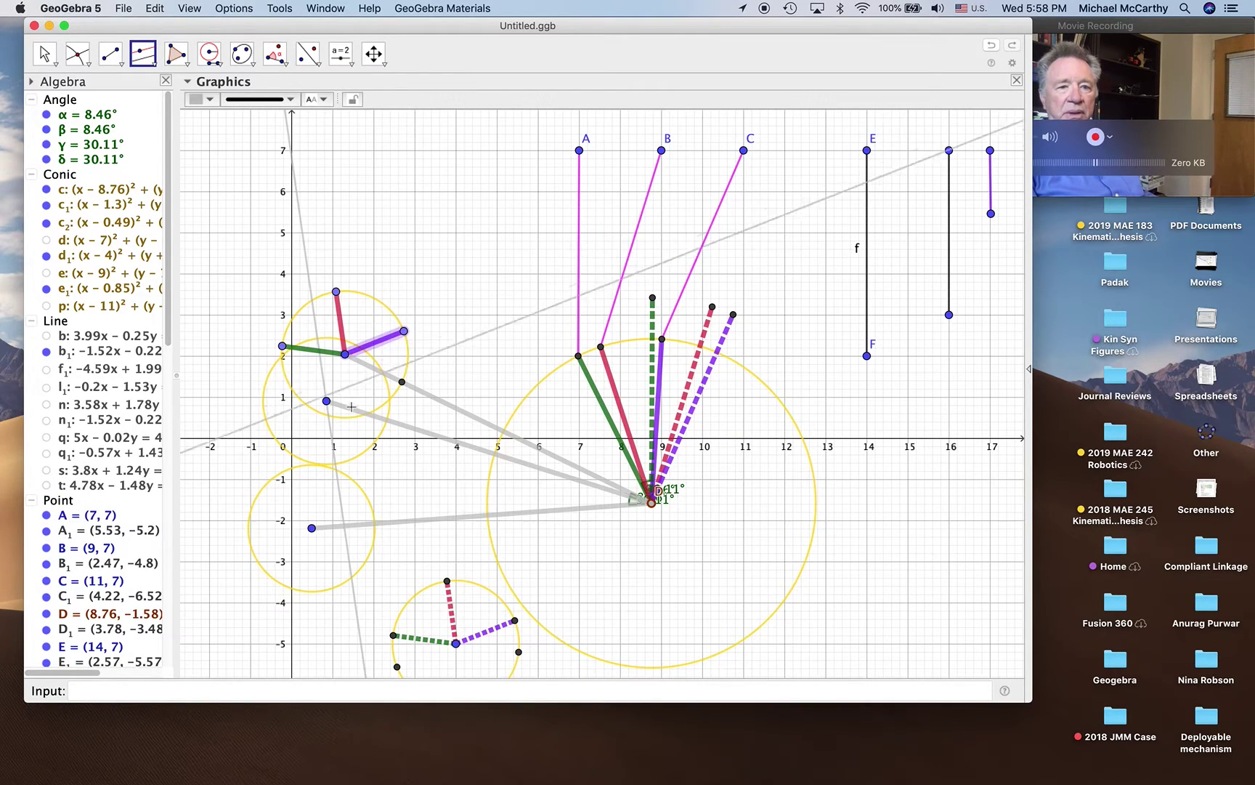
{"action": "left_click", "coordinate": [312, 527]}
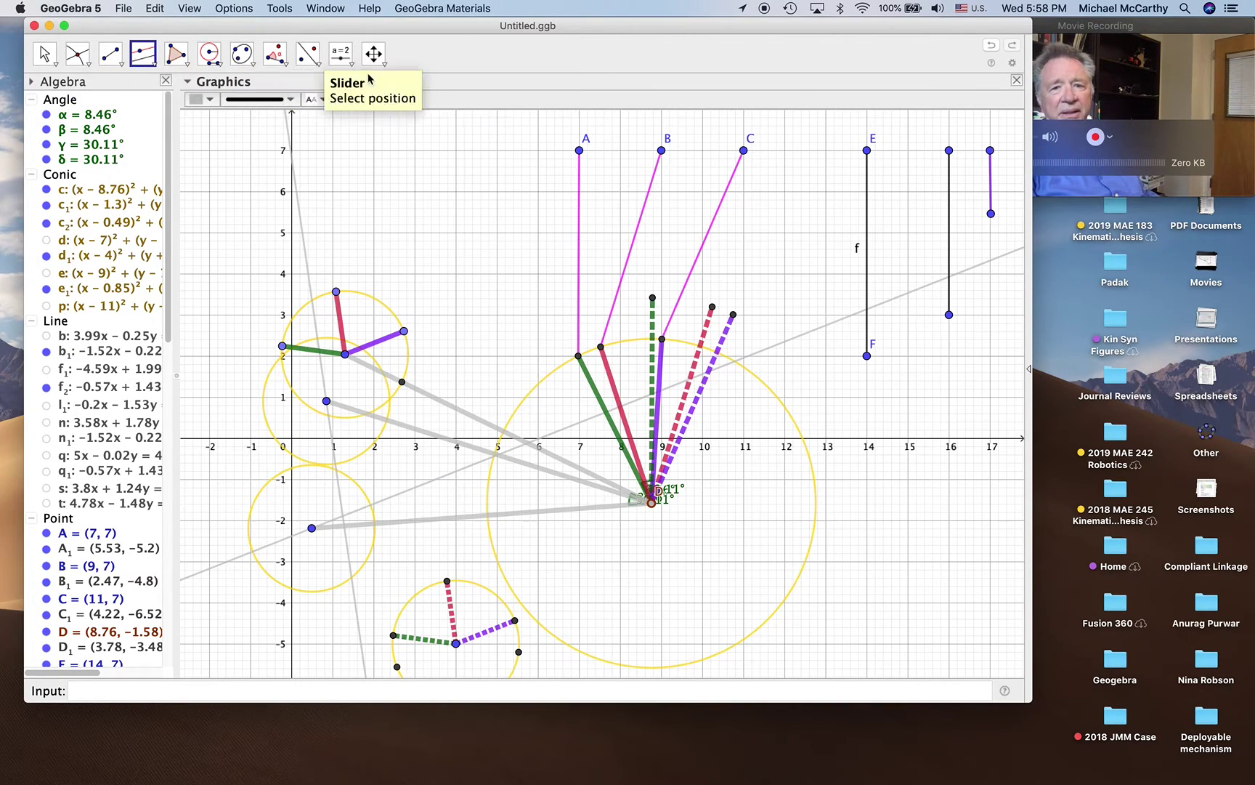
{"action": "left_click", "coordinate": [991, 46]}
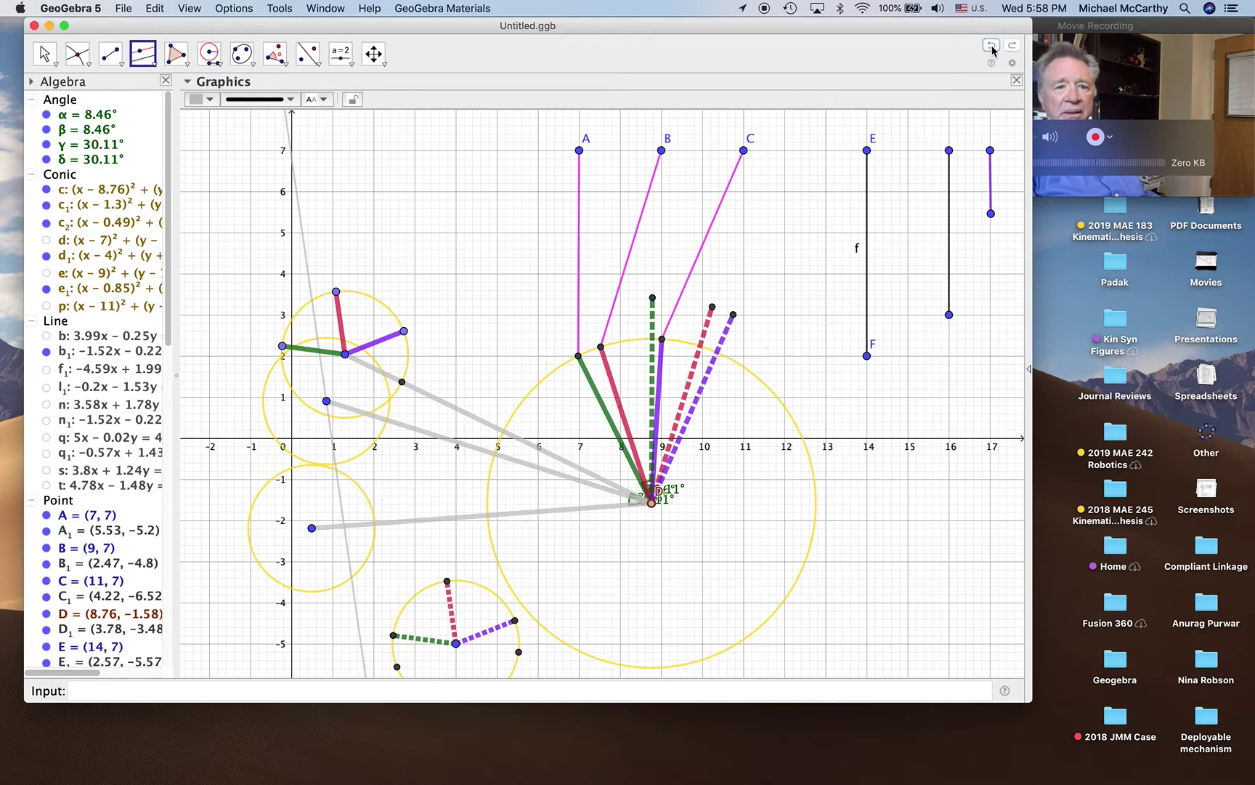
{"action": "left_click", "coordinate": [991, 46]}
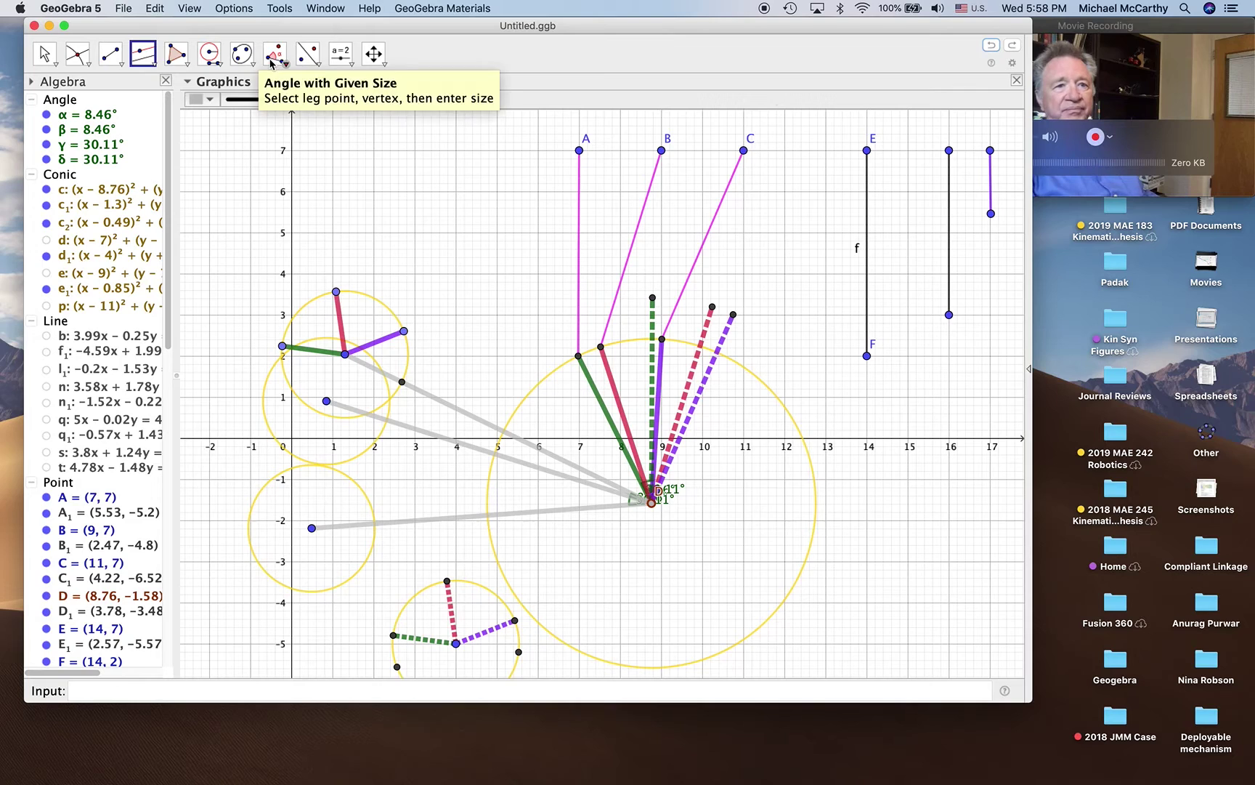
Intersect circles e₁ and c₂ with their grey segments from pivot D, adding two points
{"action": "left_click", "coordinate": [74, 48]}
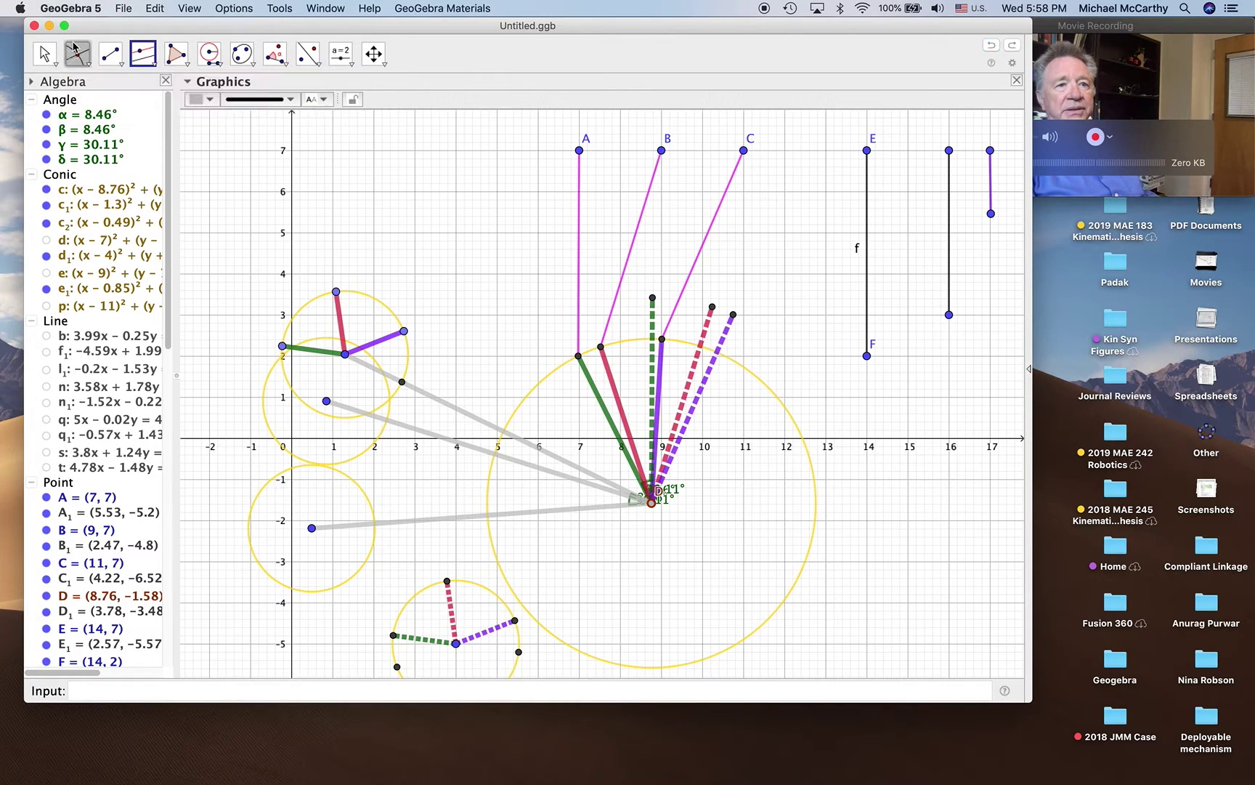
{"action": "left_click", "coordinate": [377, 441]}
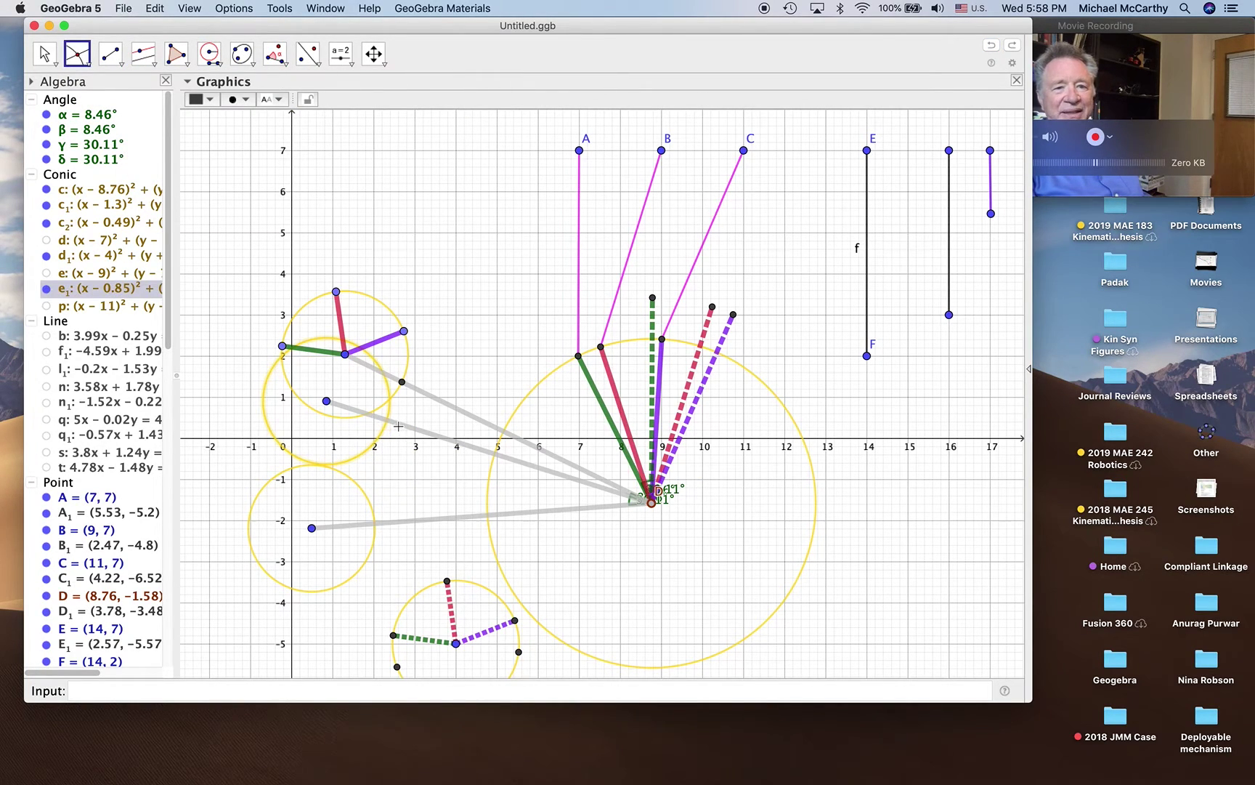
{"action": "left_click", "coordinate": [398, 425]}
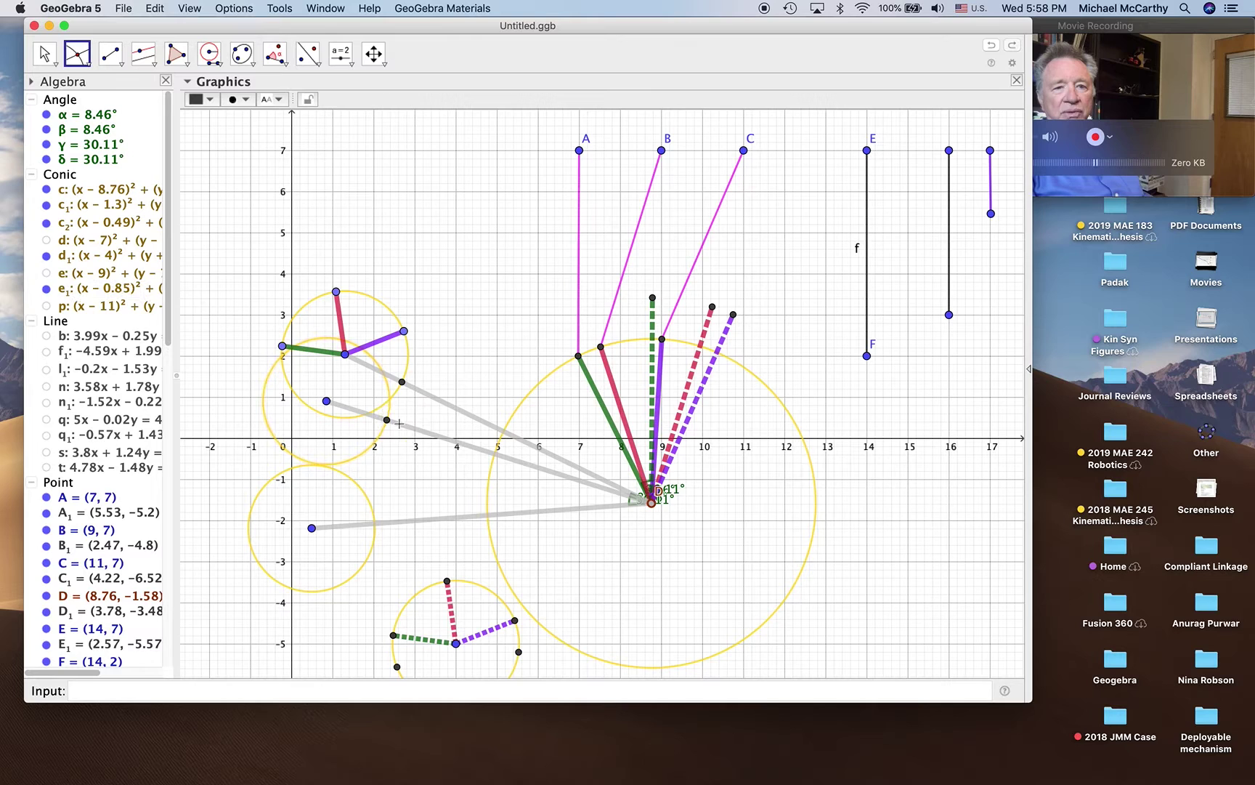
{"action": "left_click", "coordinate": [374, 550]}
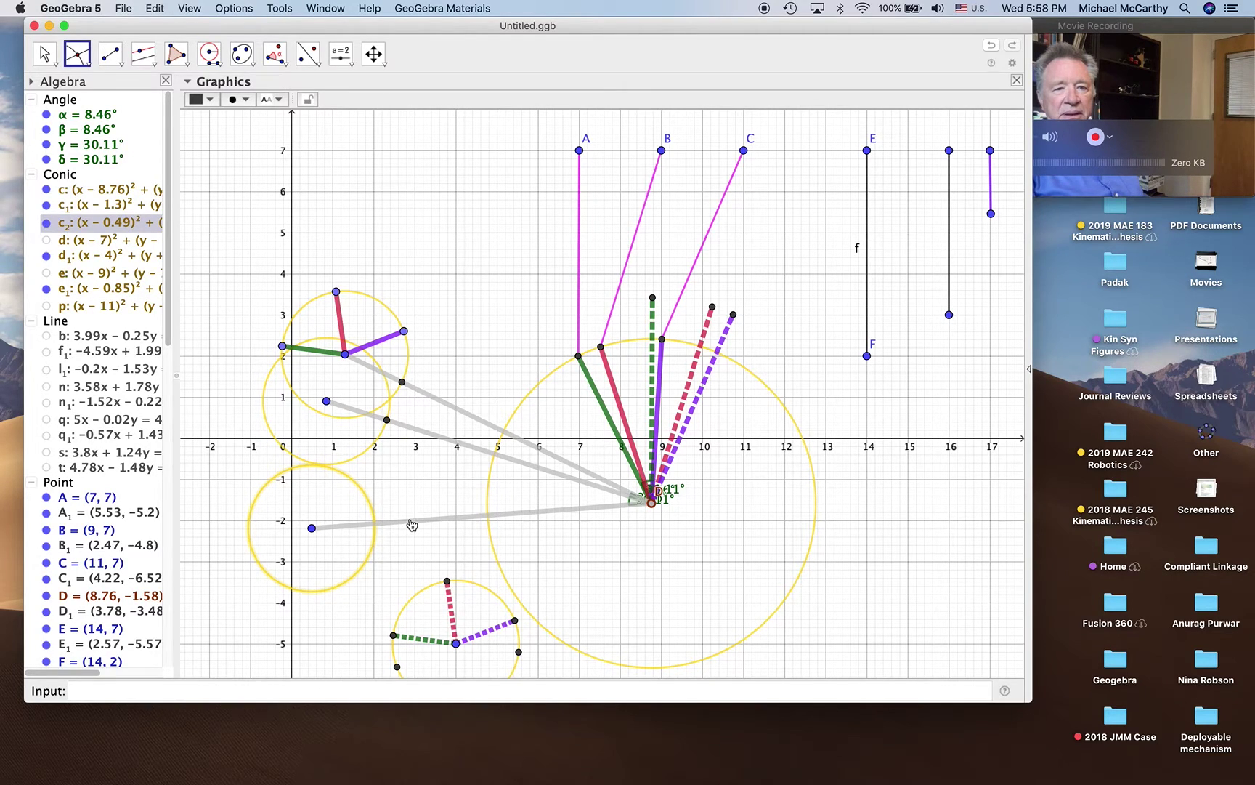
{"action": "left_click", "coordinate": [410, 522]}
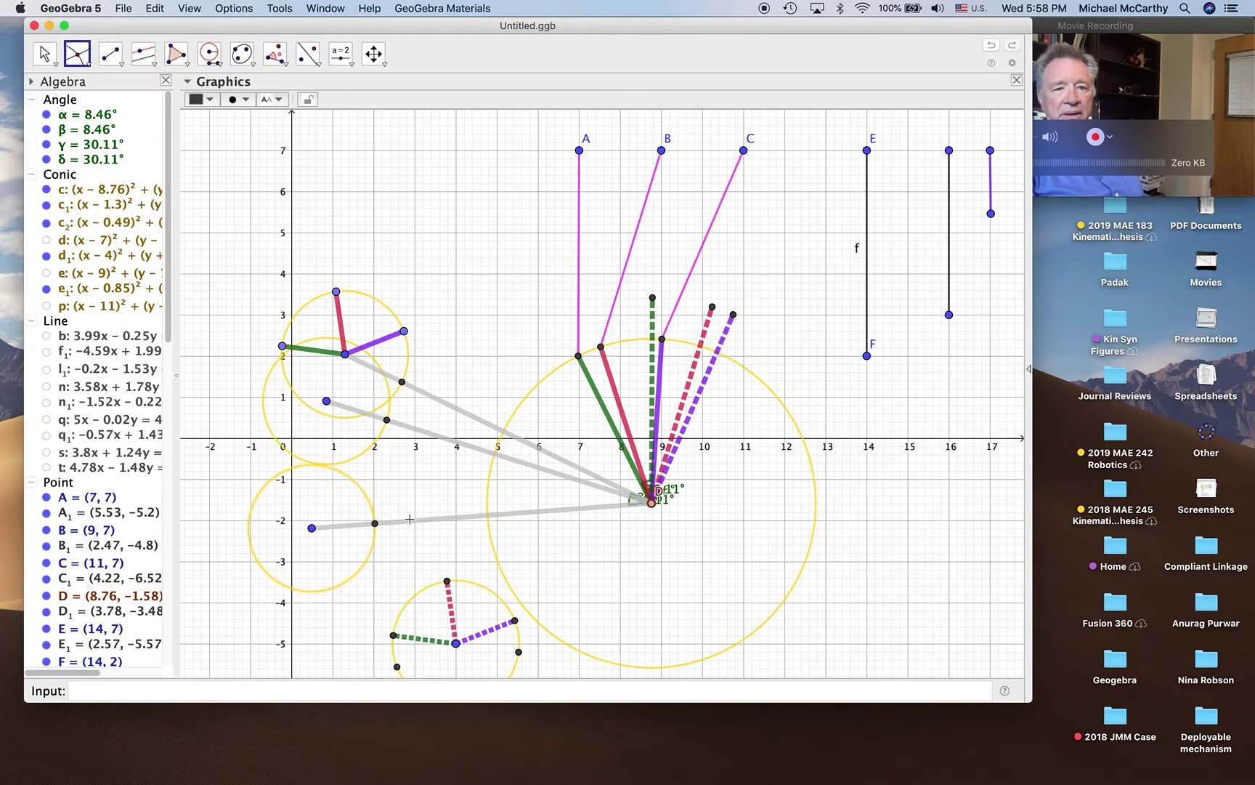
Measure angle ε = 124.01° at the top-left pivot, from the grey-segment point to the red crank end
{"action": "left_click", "coordinate": [282, 64]}
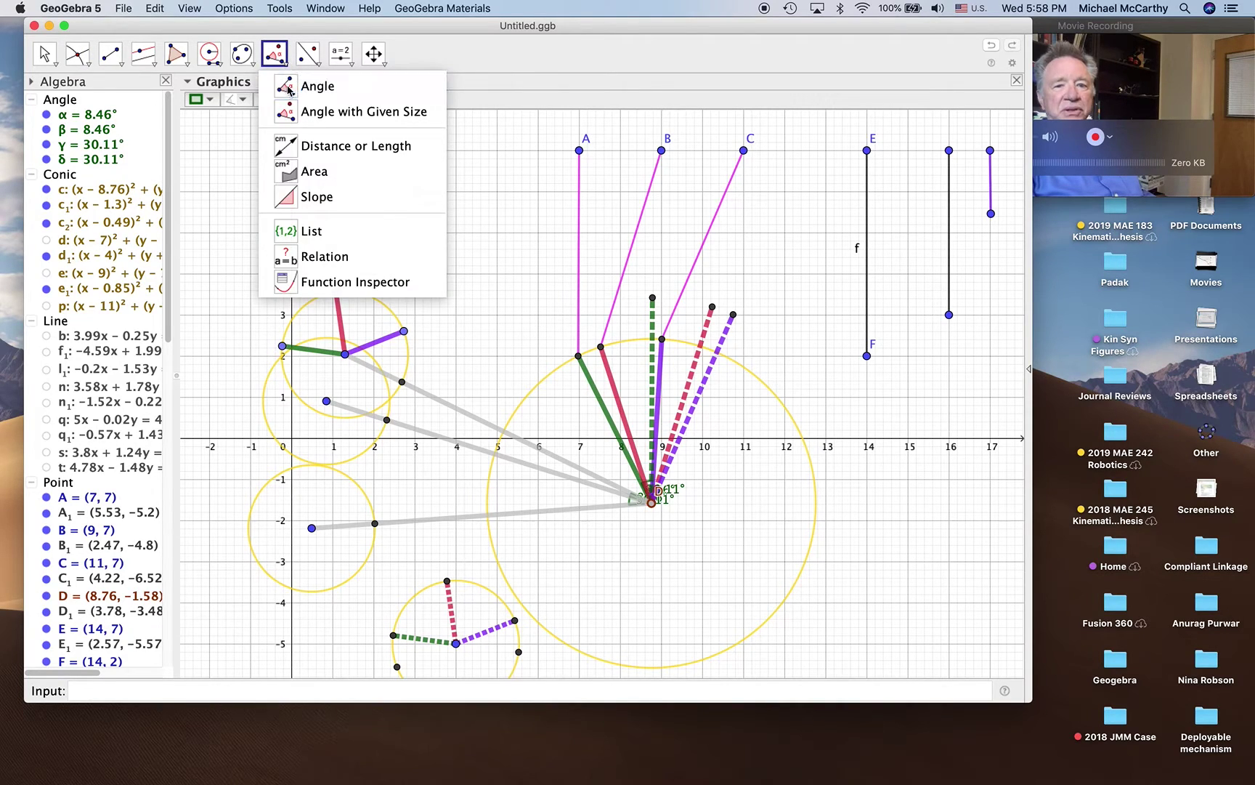
{"action": "left_click", "coordinate": [291, 86]}
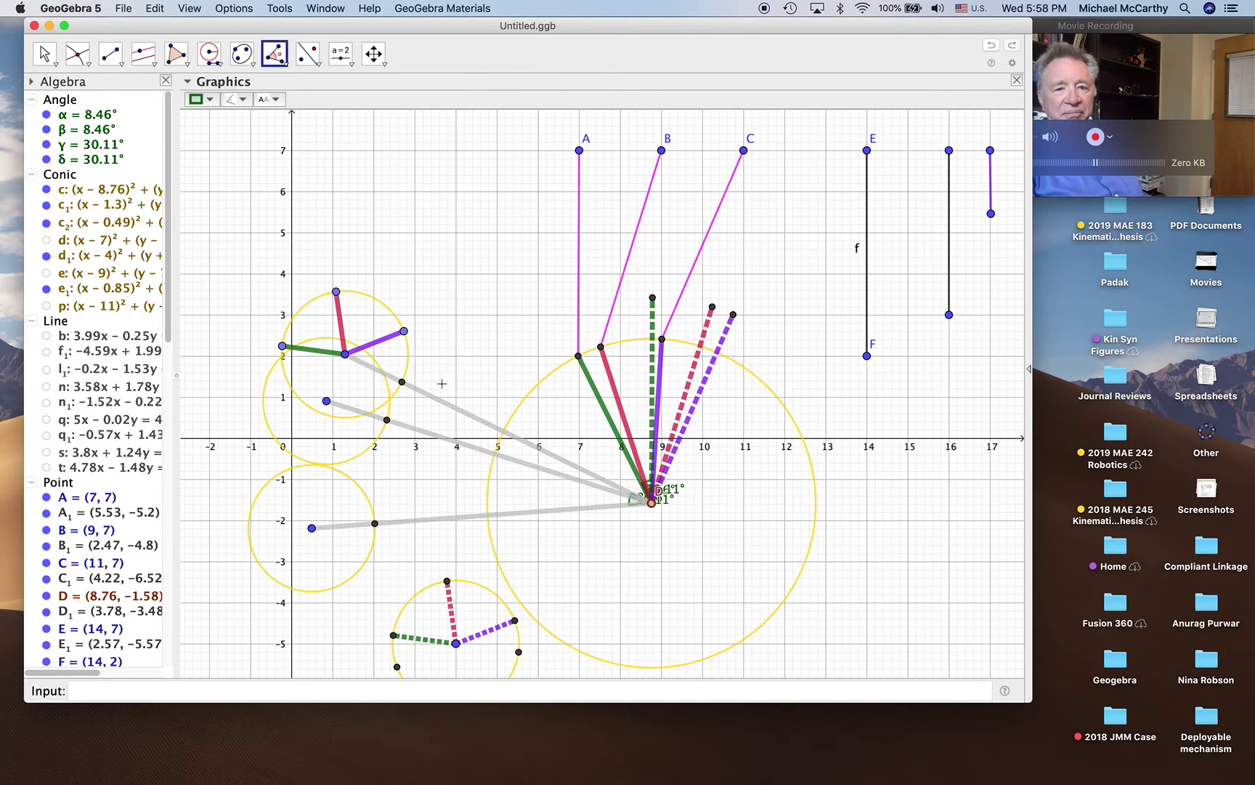
{"action": "left_click", "coordinate": [402, 382]}
{"action": "left_click", "coordinate": [346, 353]}
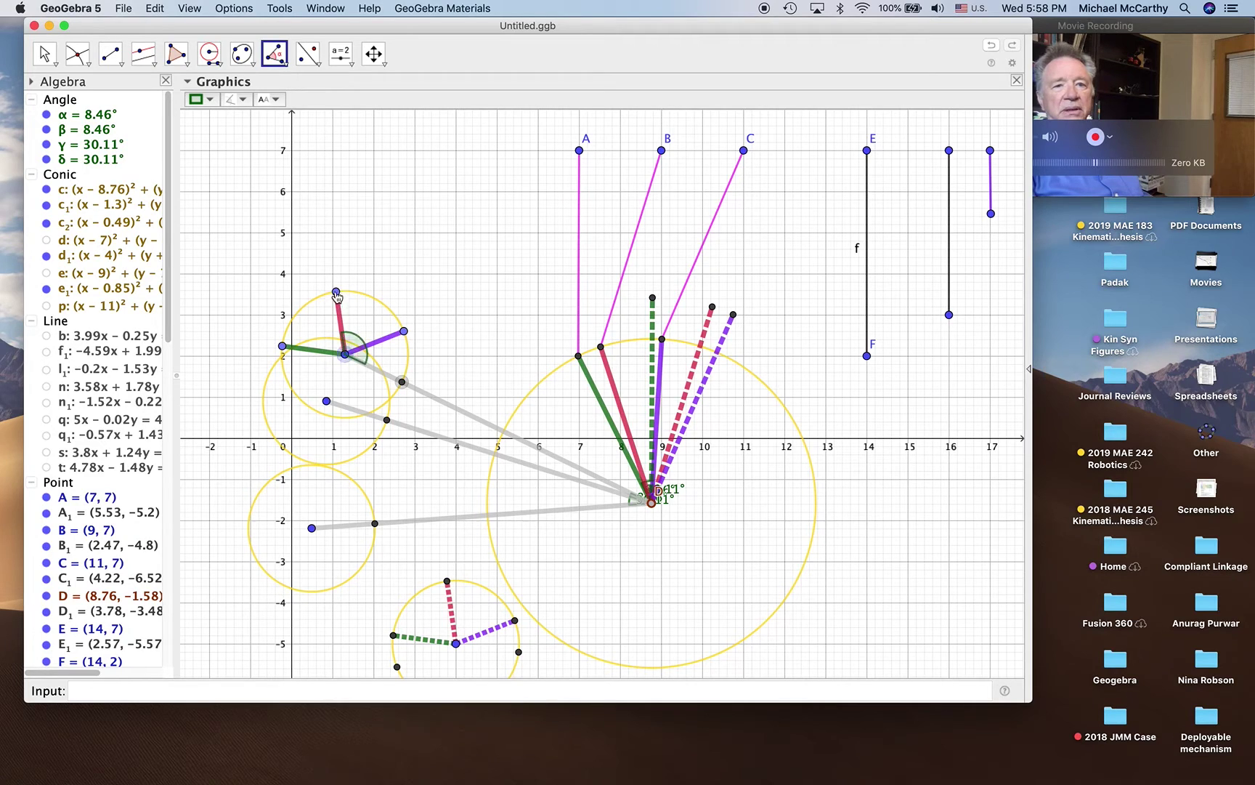
{"action": "left_click", "coordinate": [336, 292]}
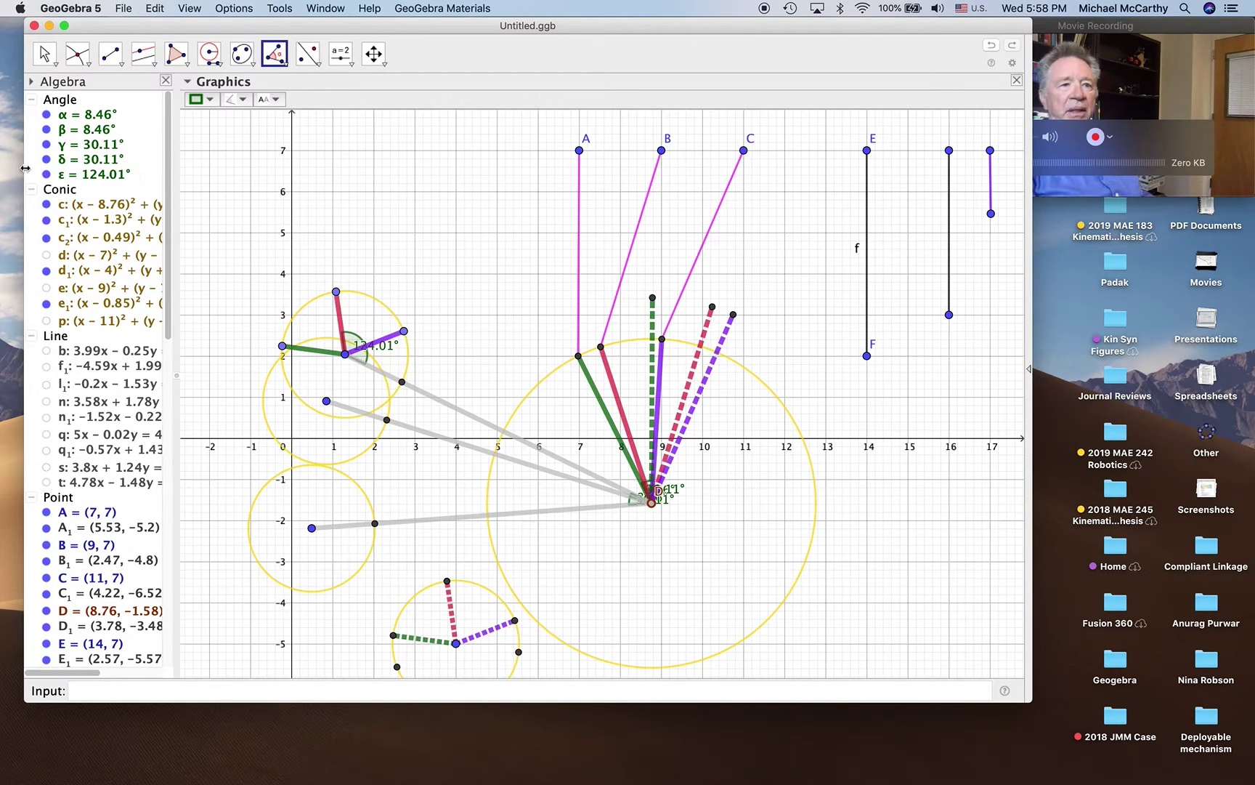
Copy ε onto the second pivot as angle ζ = 124.01°, creating a rotated point
{"action": "left_click", "coordinate": [276, 66]}
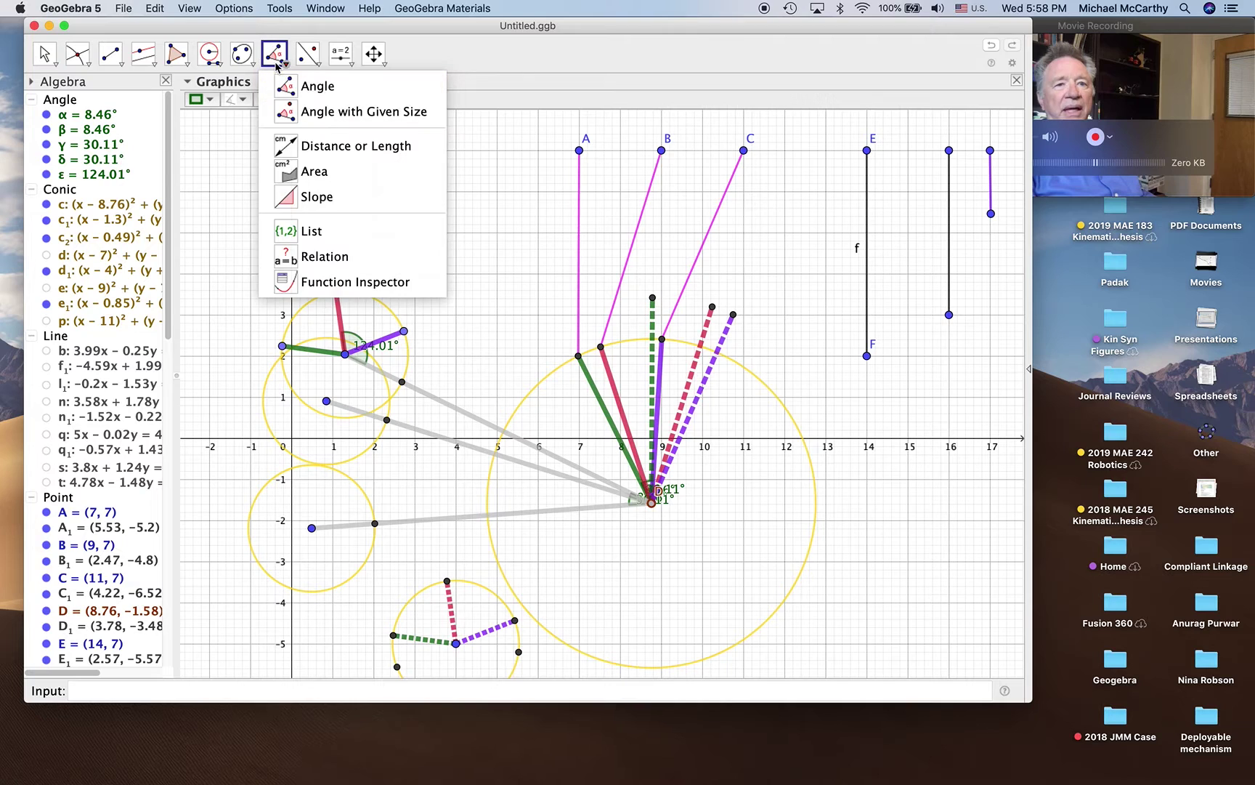
{"action": "left_click", "coordinate": [387, 420]}
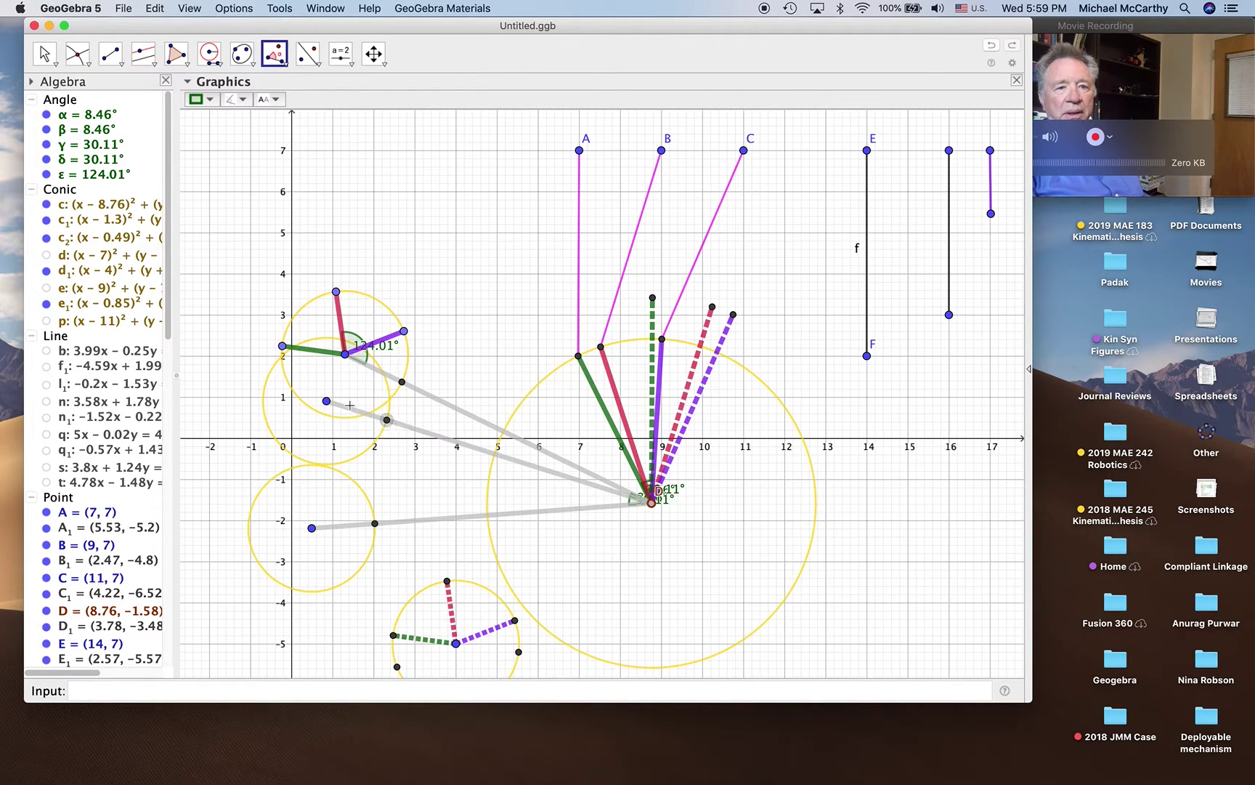
{"action": "left_click", "coordinate": [327, 402]}
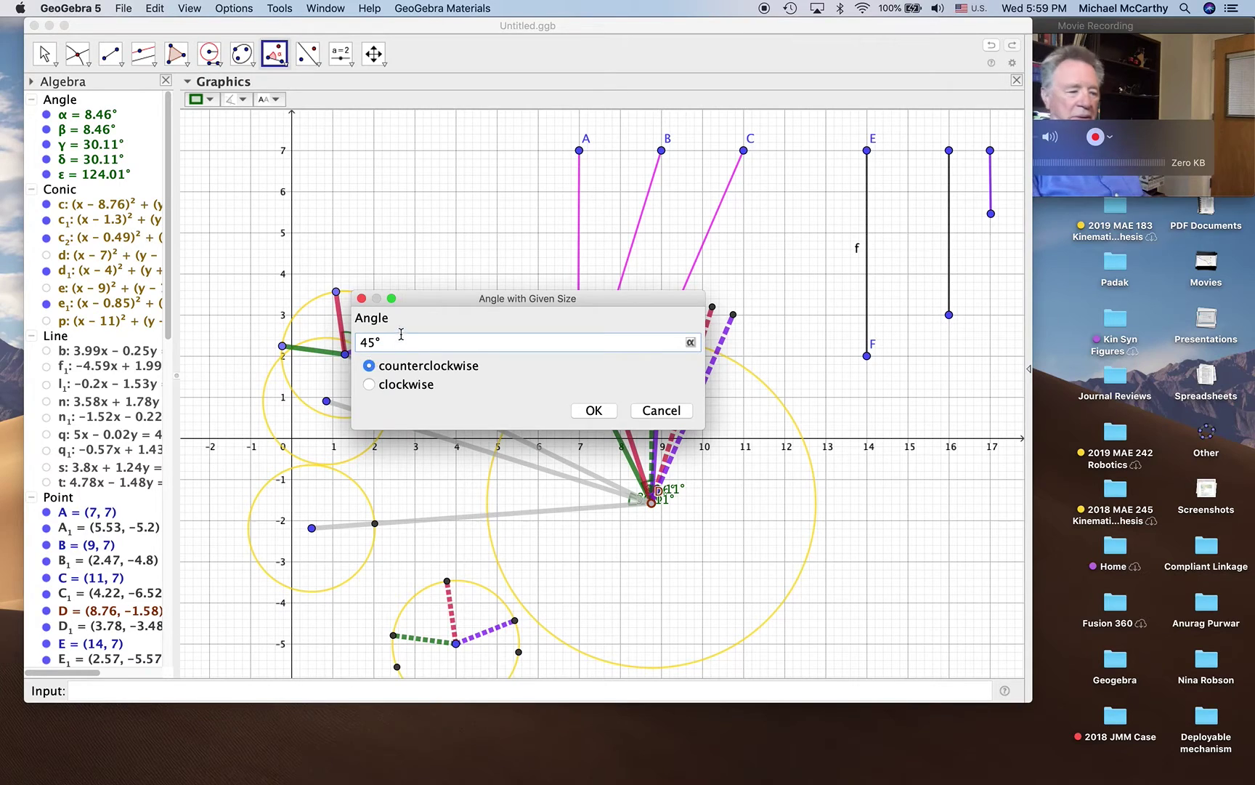
{"action": "key", "text": "BackSpace"}
{"action": "key", "text": "BackSpace"}
{"action": "key", "text": "BackSpace"}
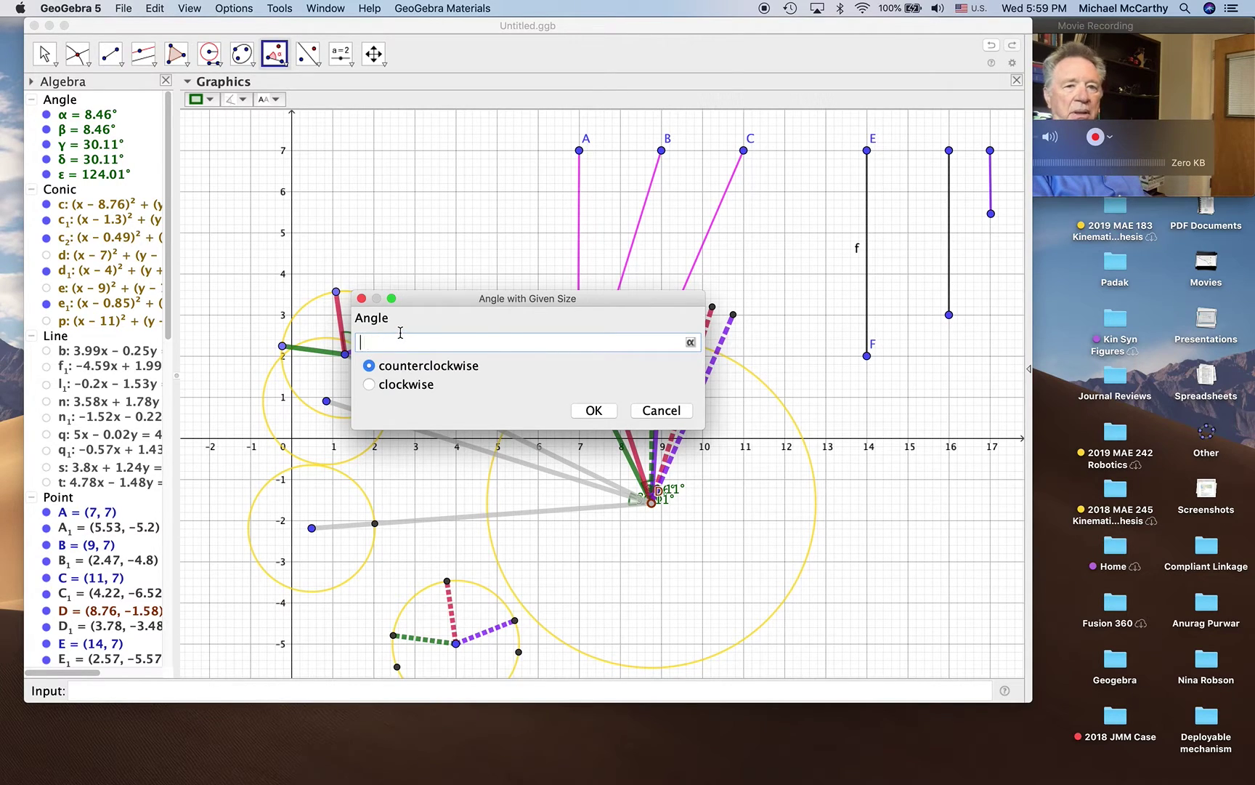
{"action": "left_click", "coordinate": [690, 342]}
{"action": "left_click", "coordinate": [595, 251]}
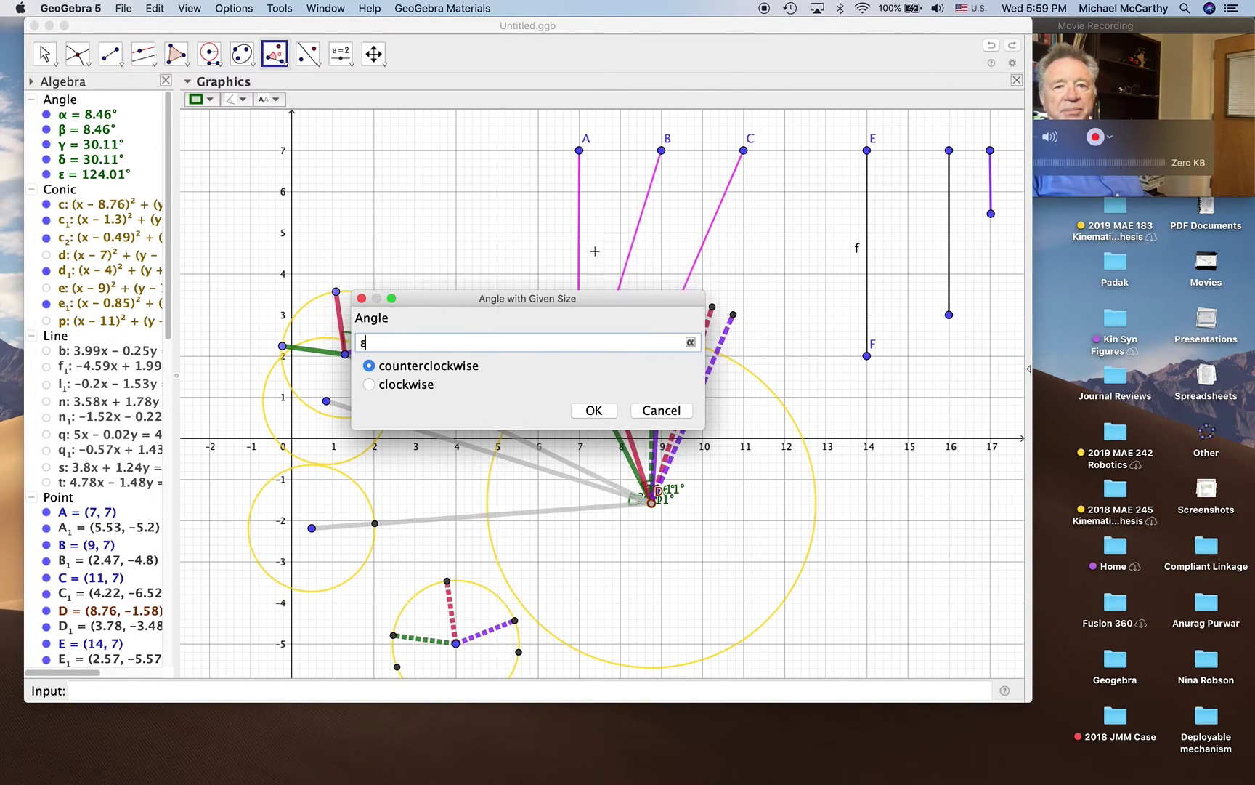
{"action": "left_click", "coordinate": [594, 410]}
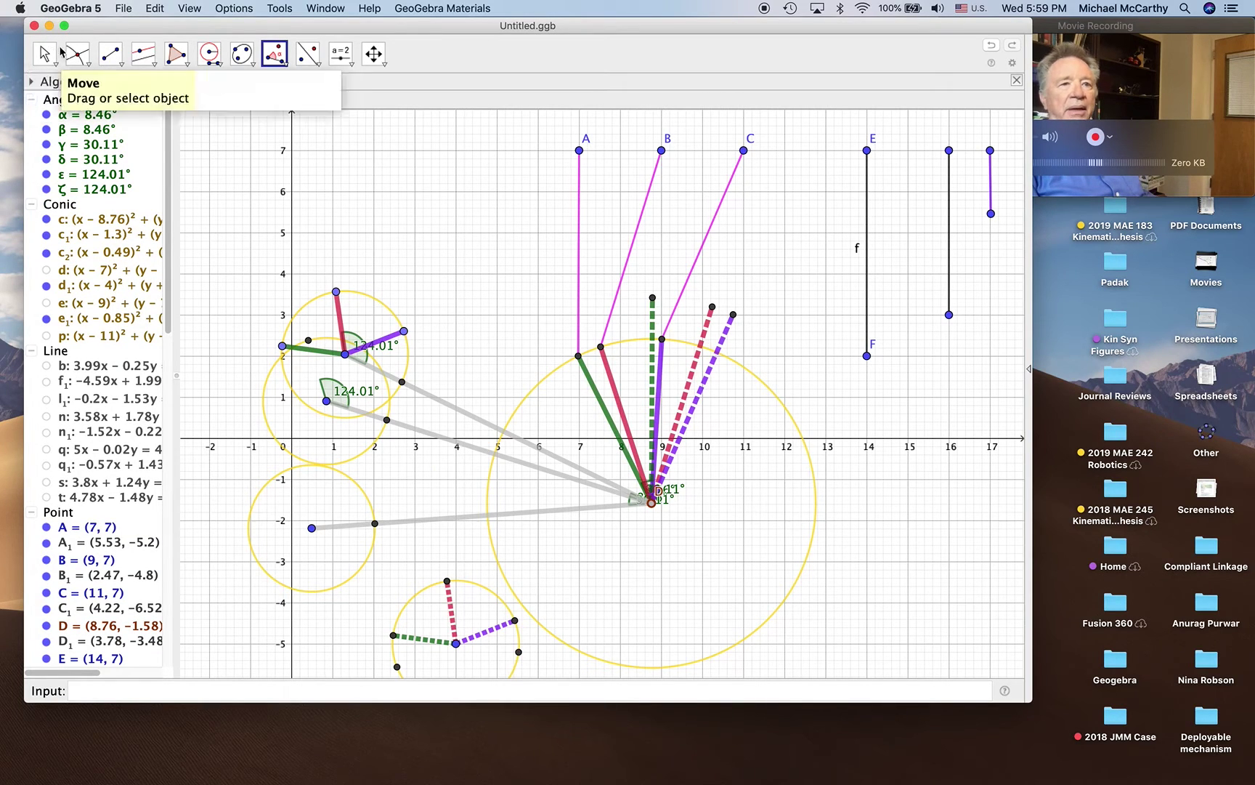
Draw a crimson segment from pivot R' to the ζ-rotated point, copying the red crank
{"action": "left_click", "coordinate": [110, 53]}
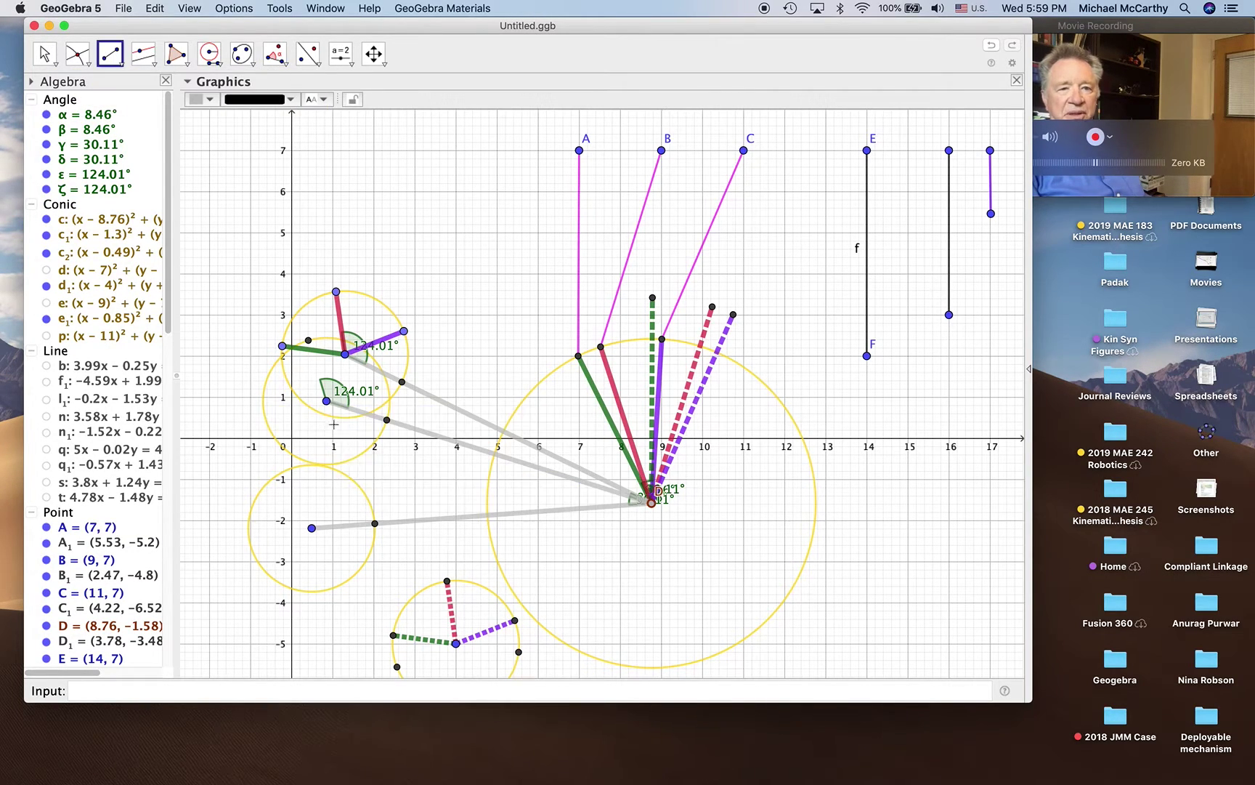
{"action": "left_click", "coordinate": [326, 401]}
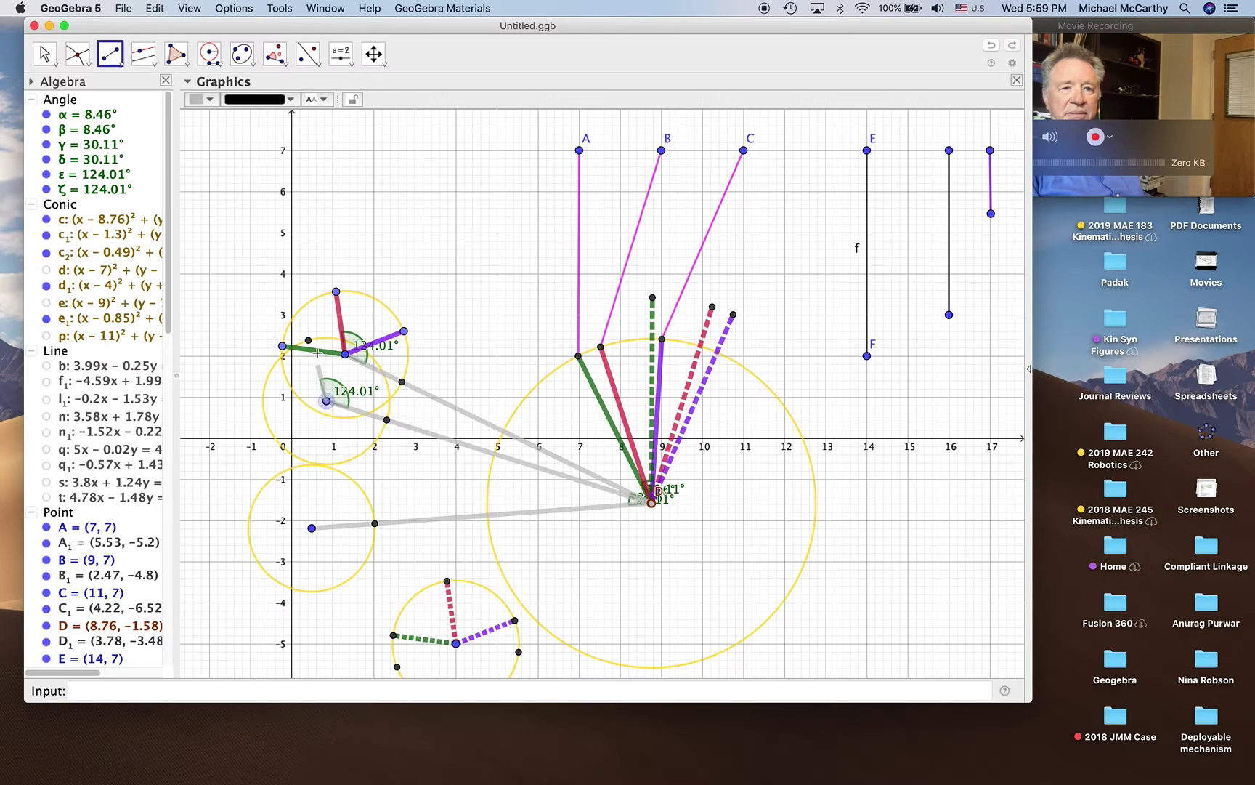
{"action": "left_click", "coordinate": [309, 341]}
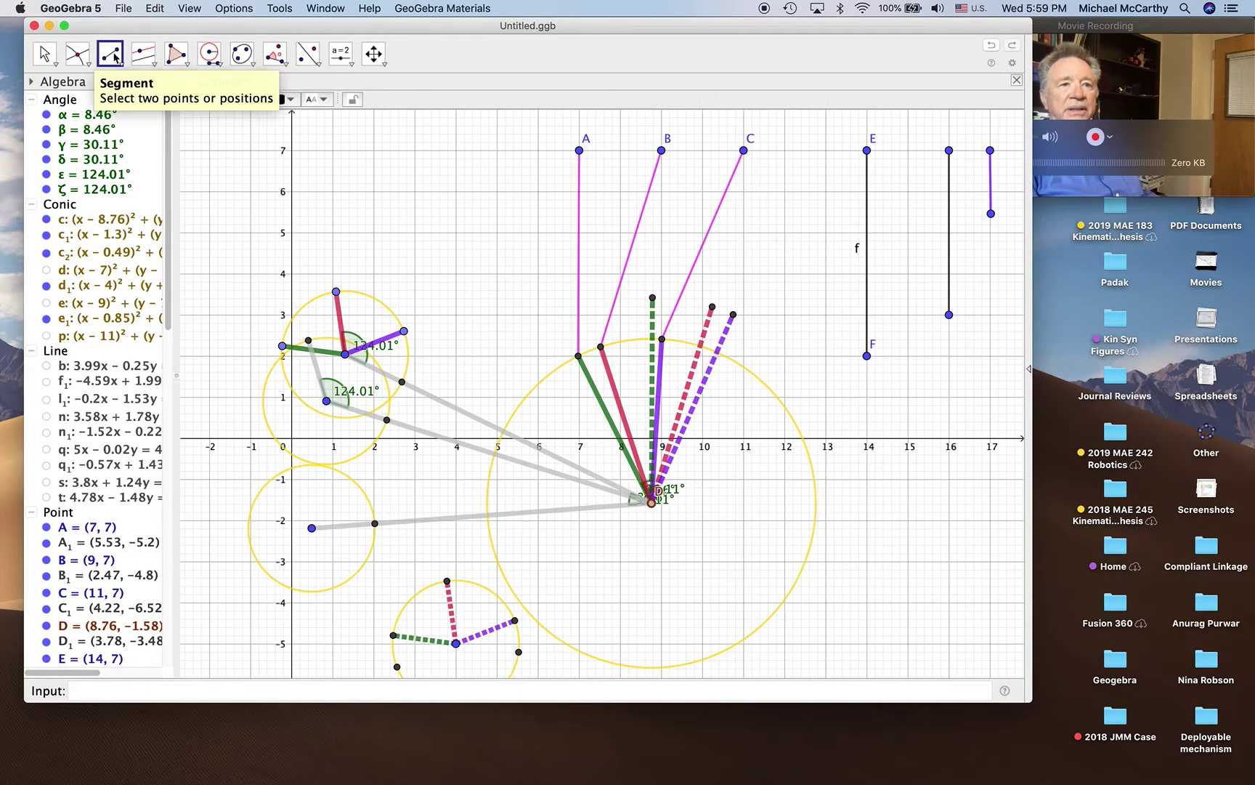
{"action": "left_click", "coordinate": [197, 100]}
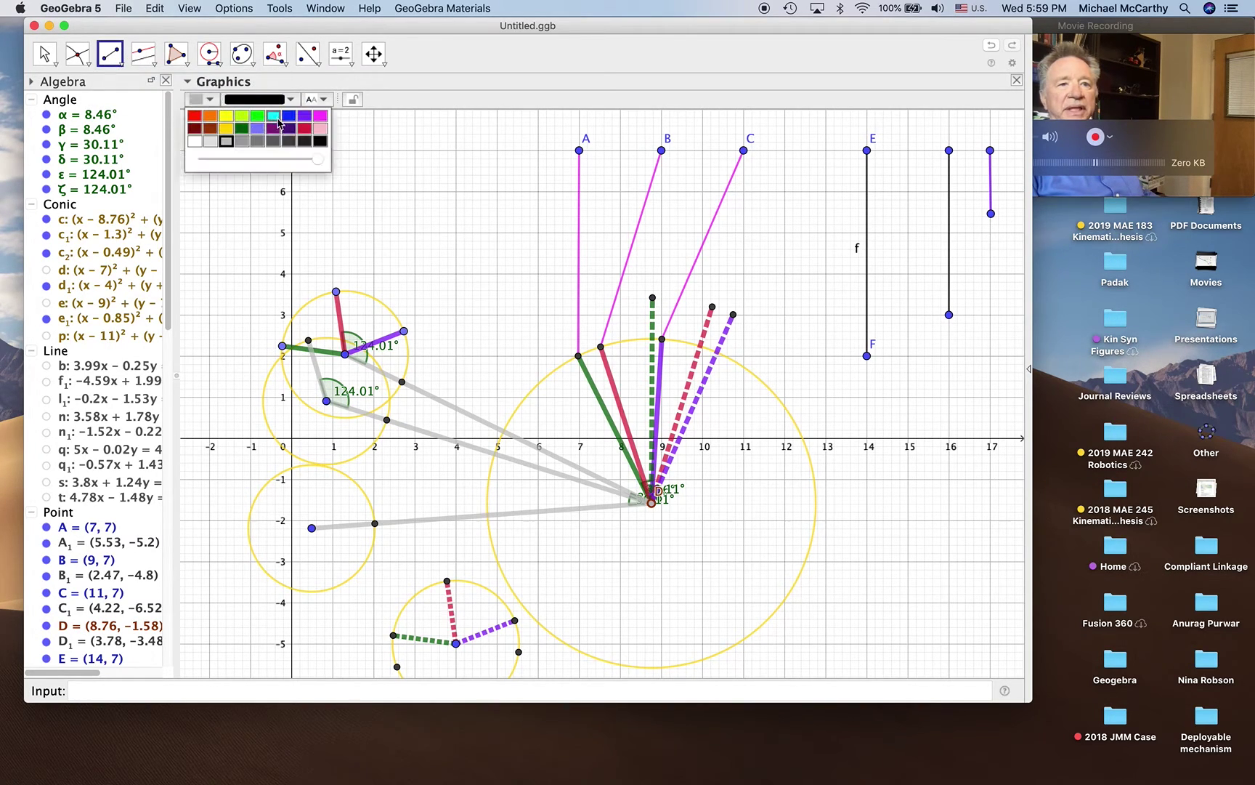
{"action": "left_click", "coordinate": [302, 130]}
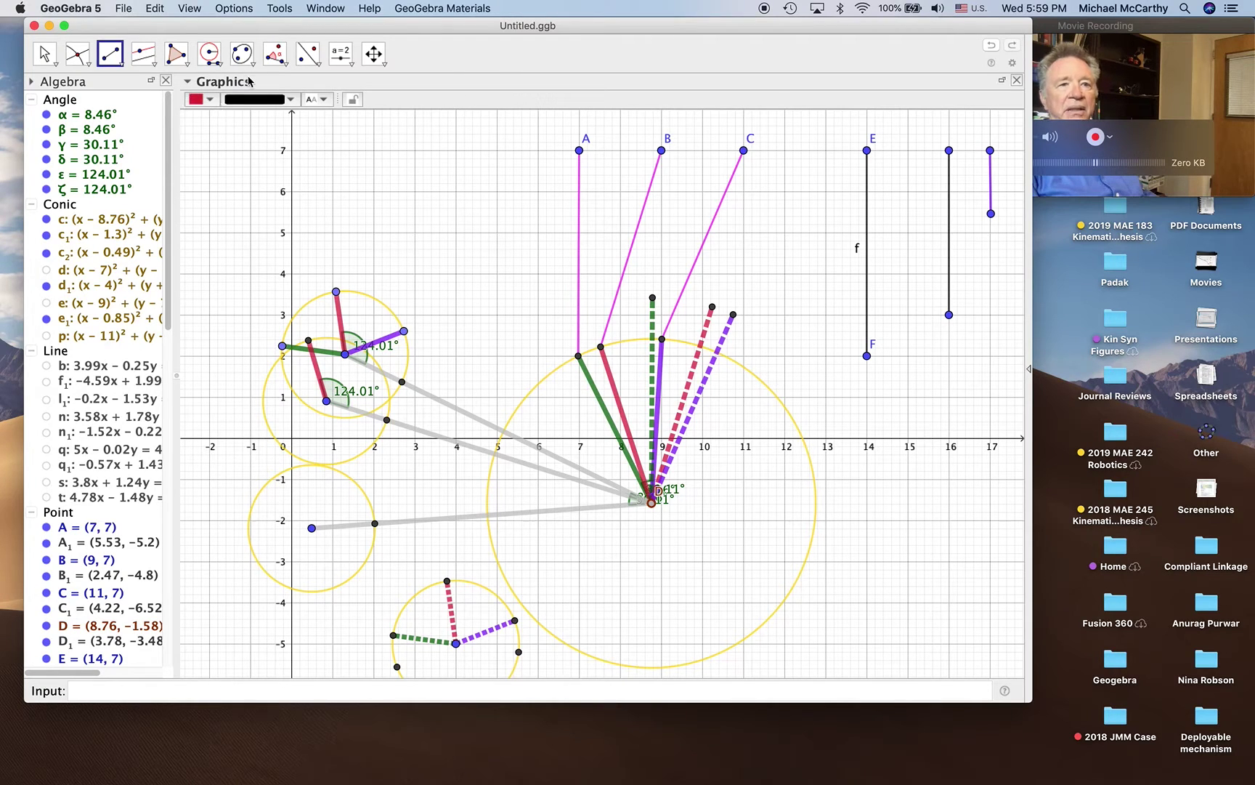
{"action": "left_click", "coordinate": [278, 63]}
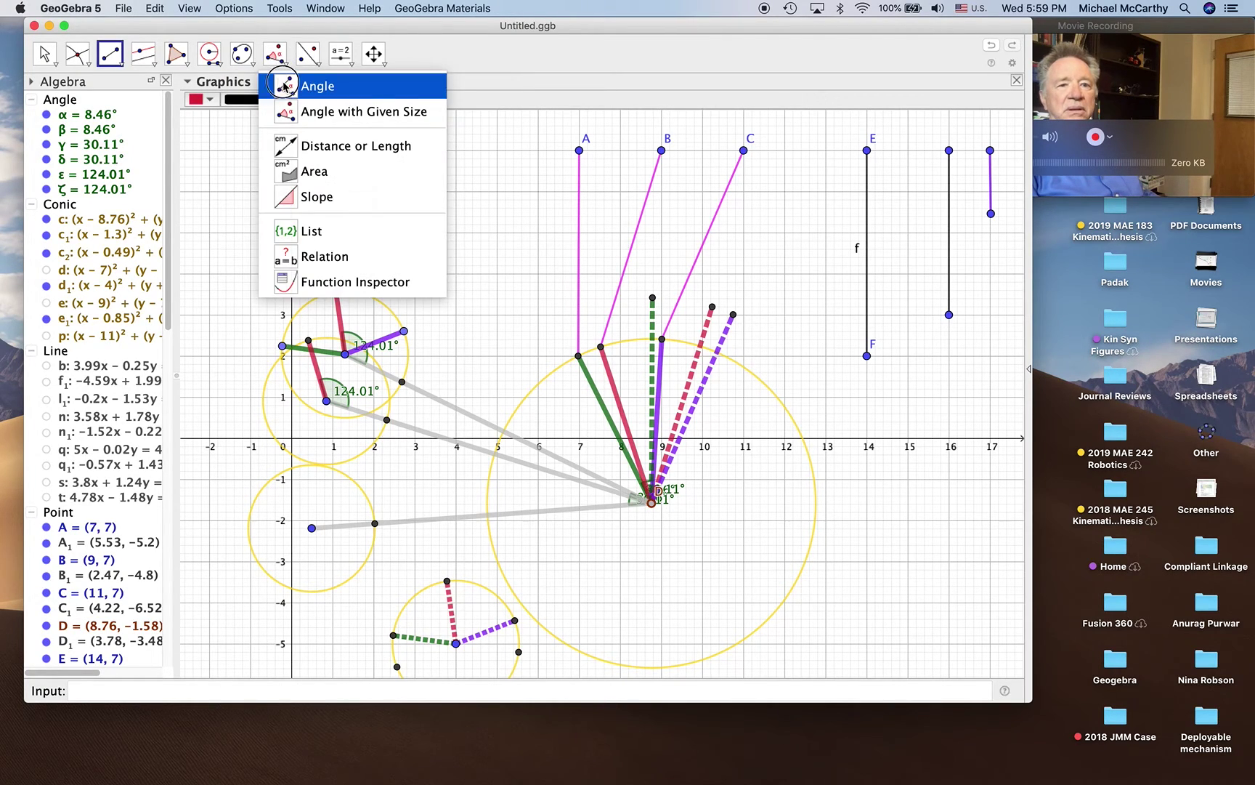
Measure angle η = 47.41° at the top-left pivot, from the grey-segment point to the purple crank end
{"action": "left_click", "coordinate": [305, 84]}
{"action": "left_click", "coordinate": [402, 383]}
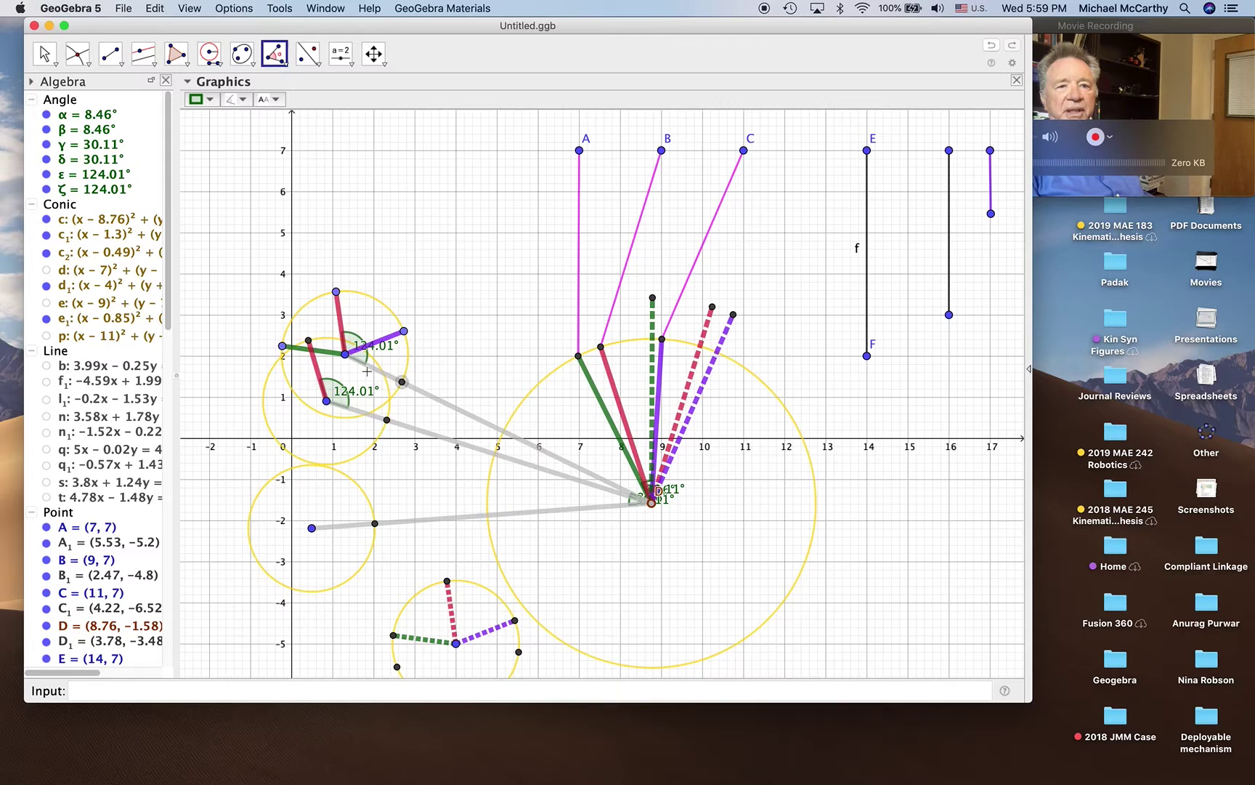
{"action": "left_click", "coordinate": [345, 355]}
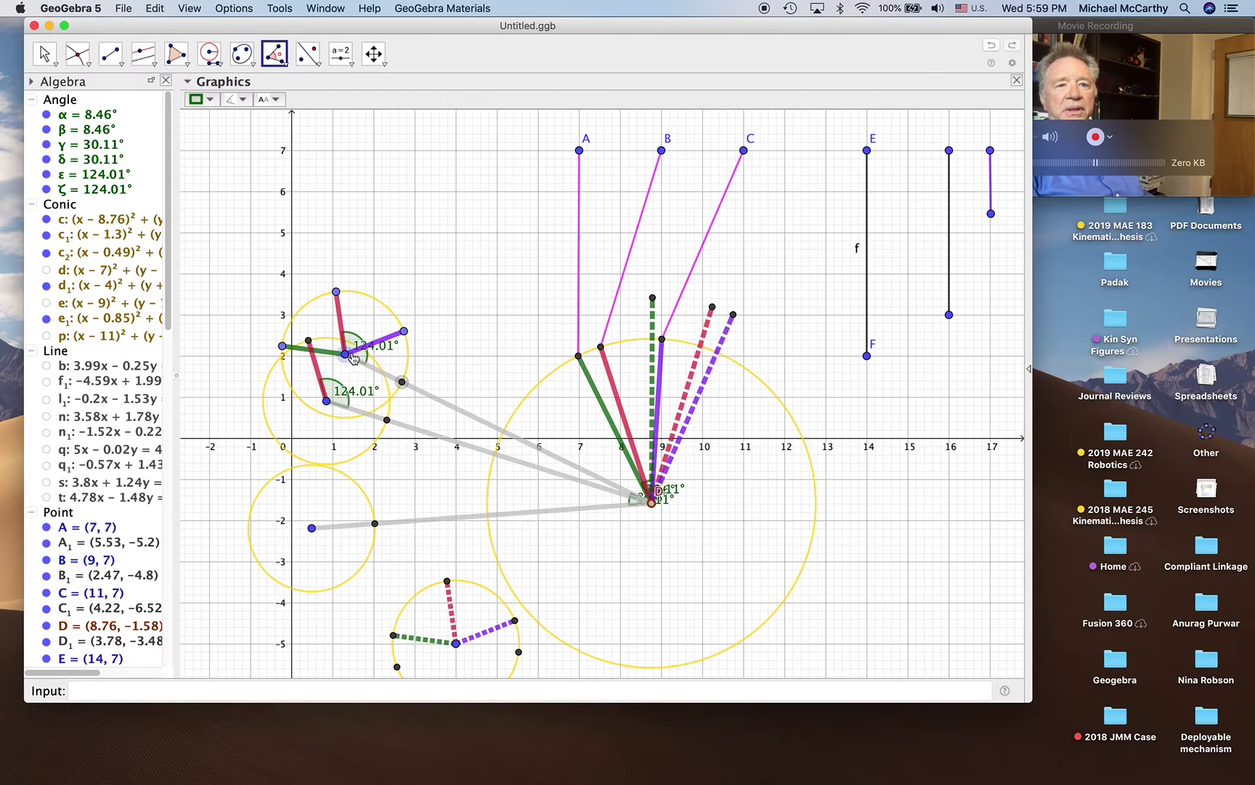
{"action": "left_click", "coordinate": [403, 331]}
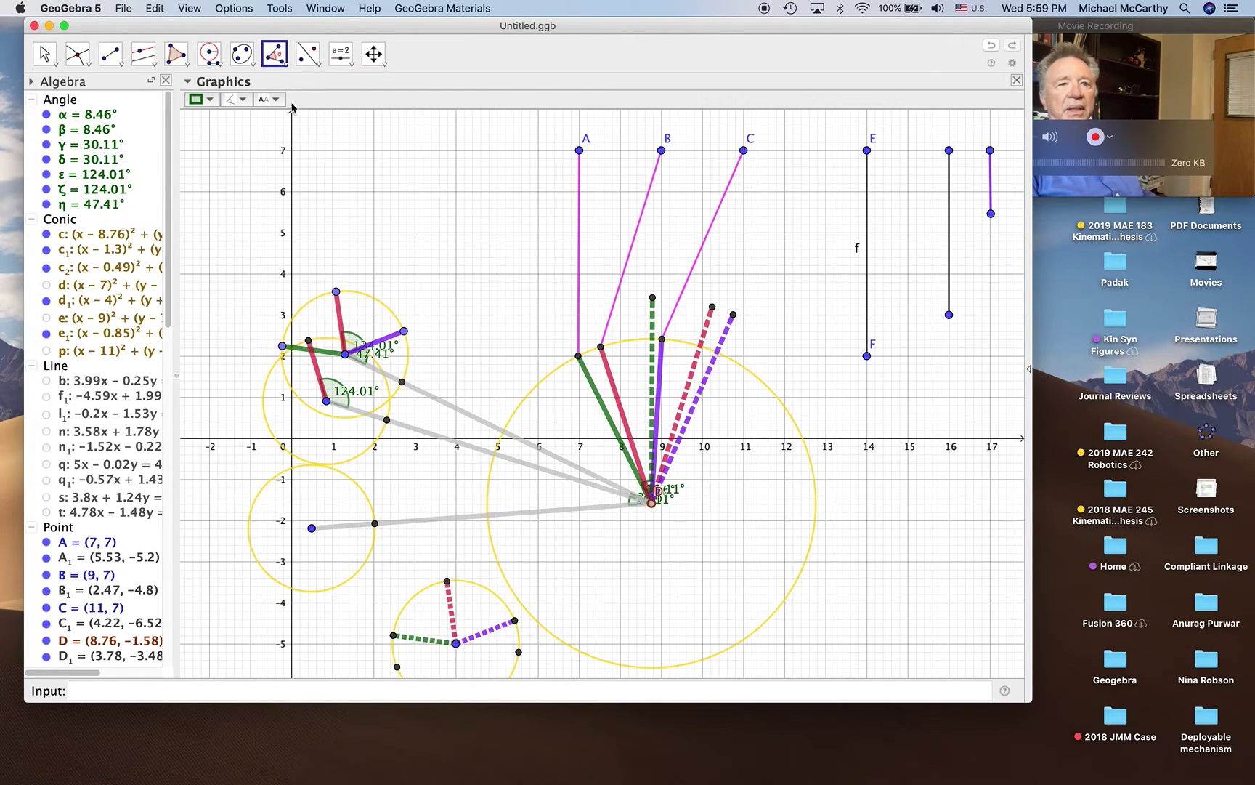
Copy η onto the lowest pivot as angle θ = 47.41°, creating a rotated point
{"action": "left_click", "coordinate": [284, 63]}
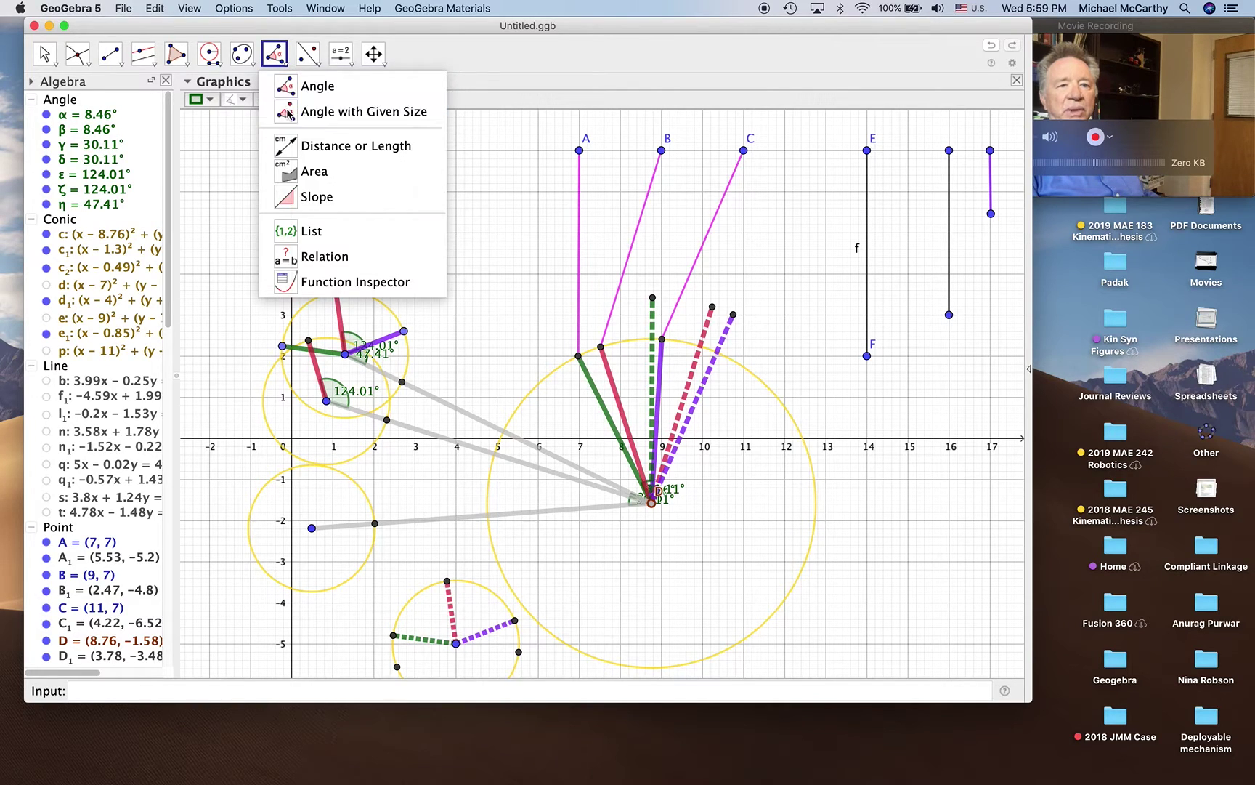
{"action": "left_click", "coordinate": [375, 523]}
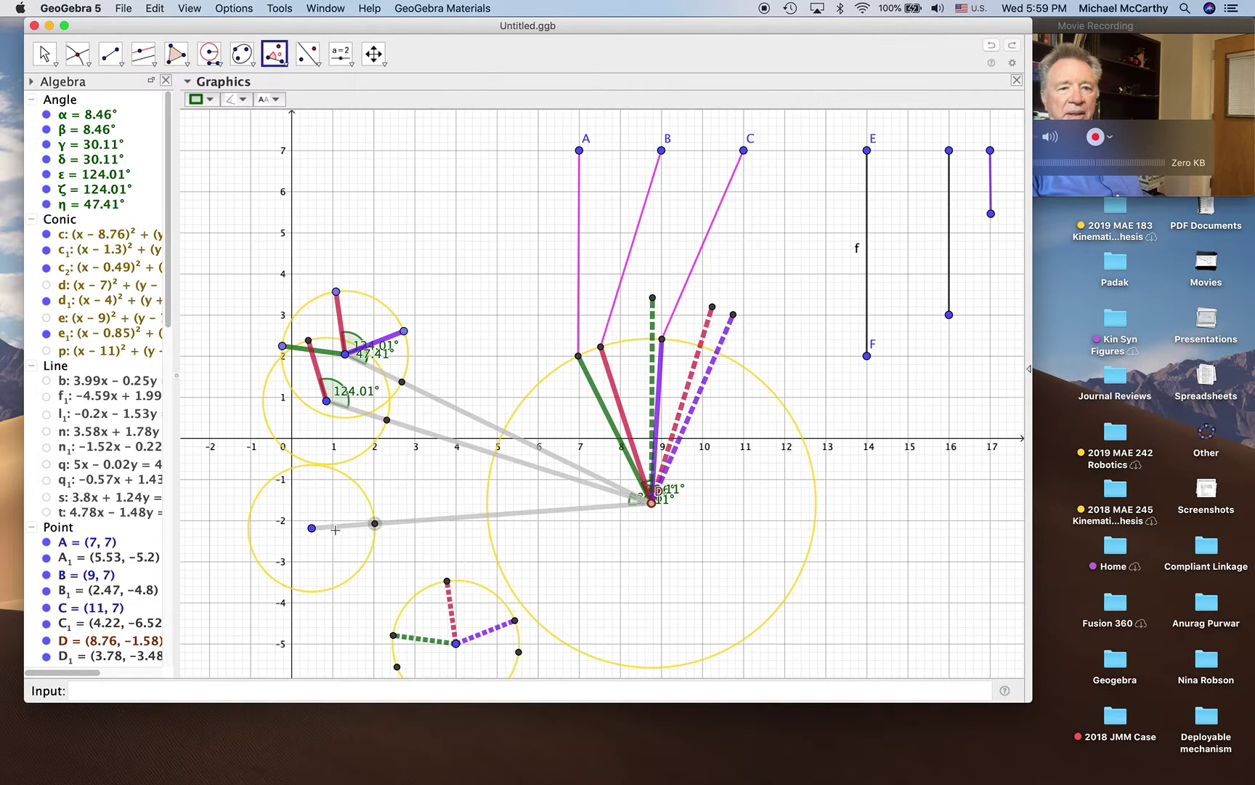
{"action": "left_click", "coordinate": [312, 527]}
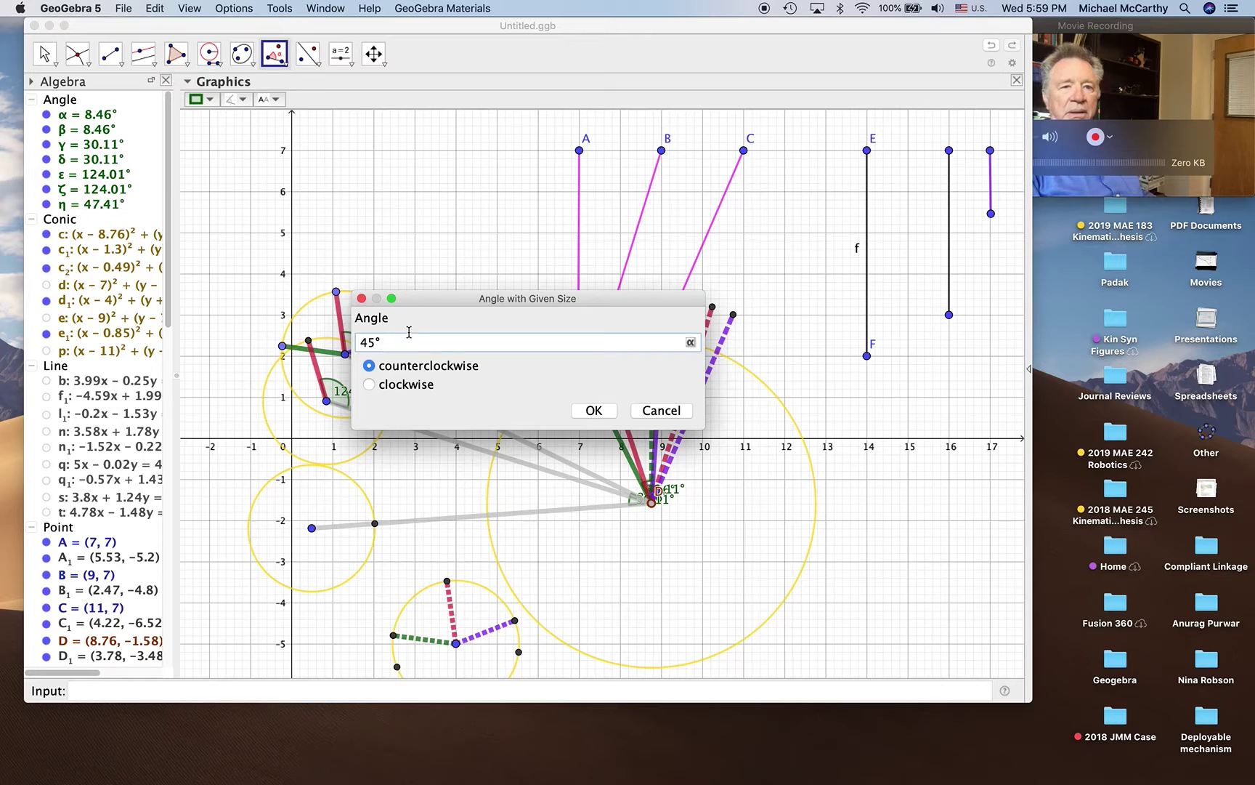
{"action": "key", "text": "BackSpace"}
{"action": "key", "text": "BackSpace"}
{"action": "key", "text": "BackSpace"}
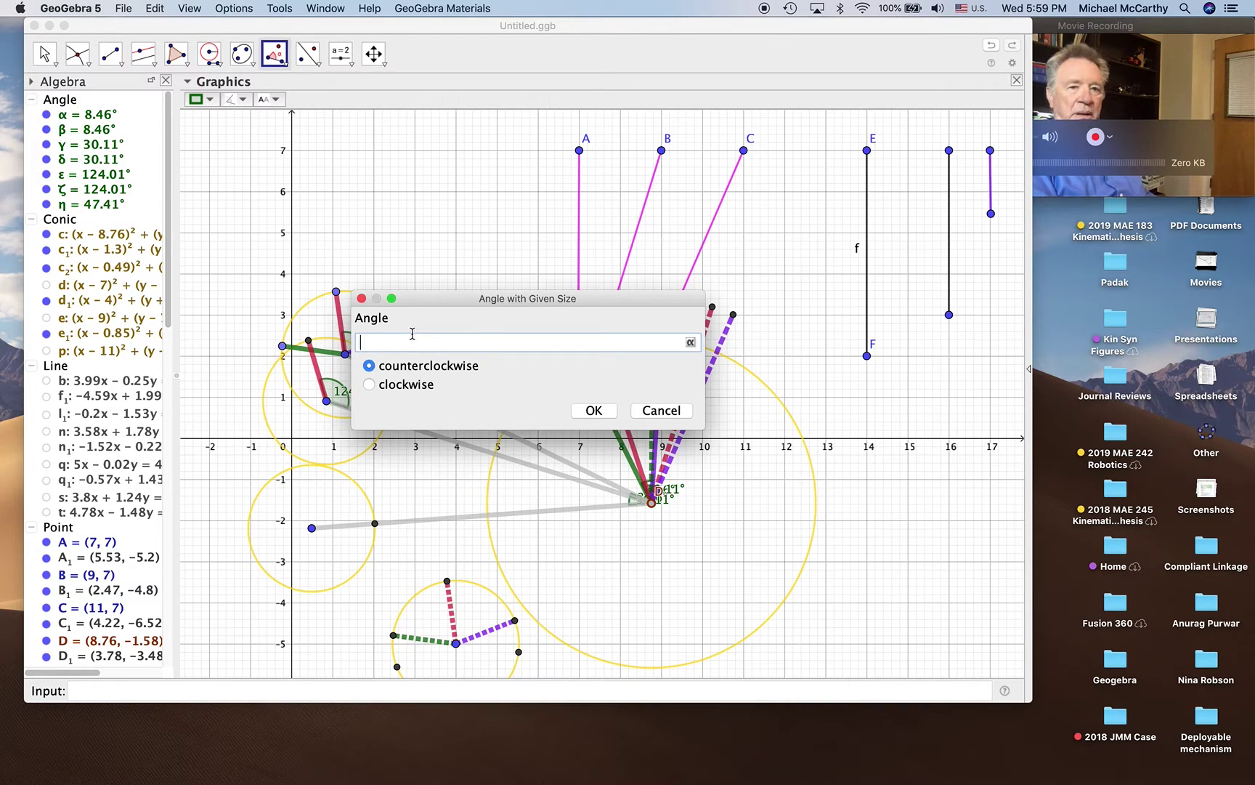
{"action": "left_click", "coordinate": [690, 343]}
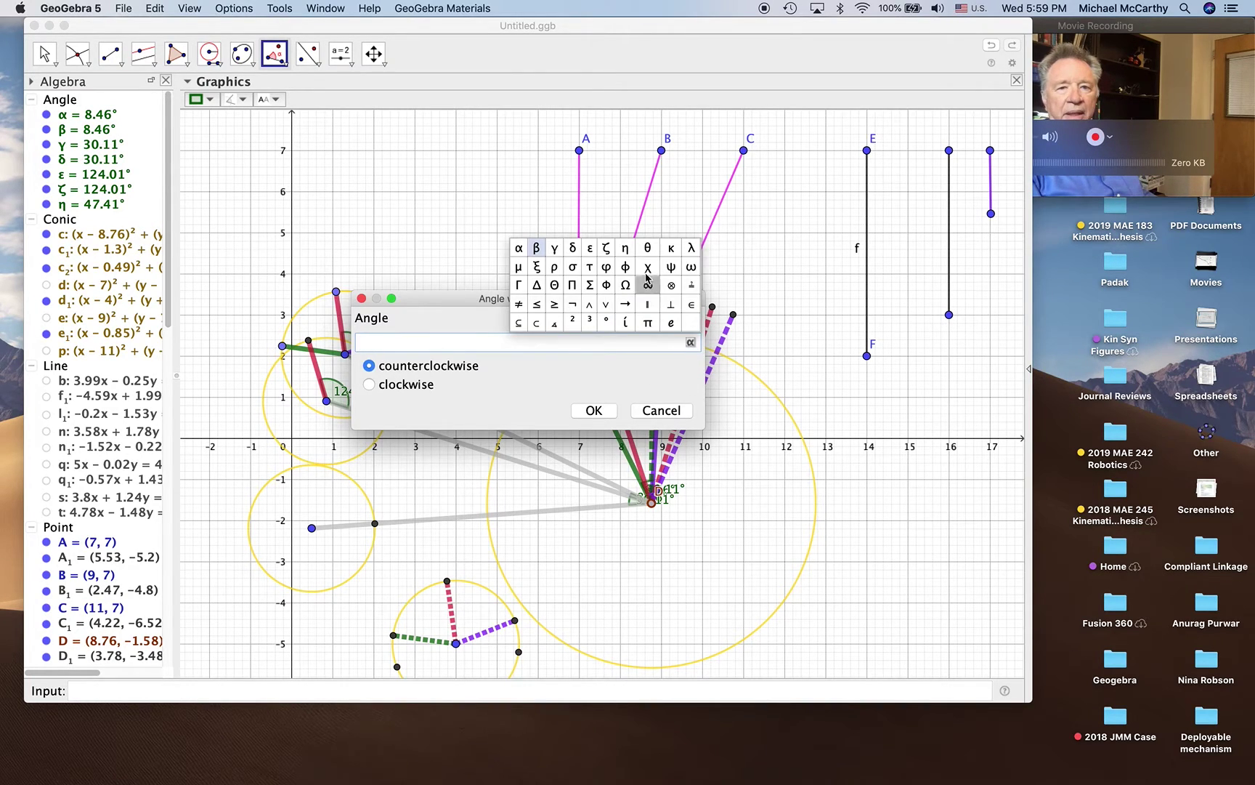
{"action": "left_click", "coordinate": [614, 253]}
{"action": "left_click", "coordinate": [594, 411]}
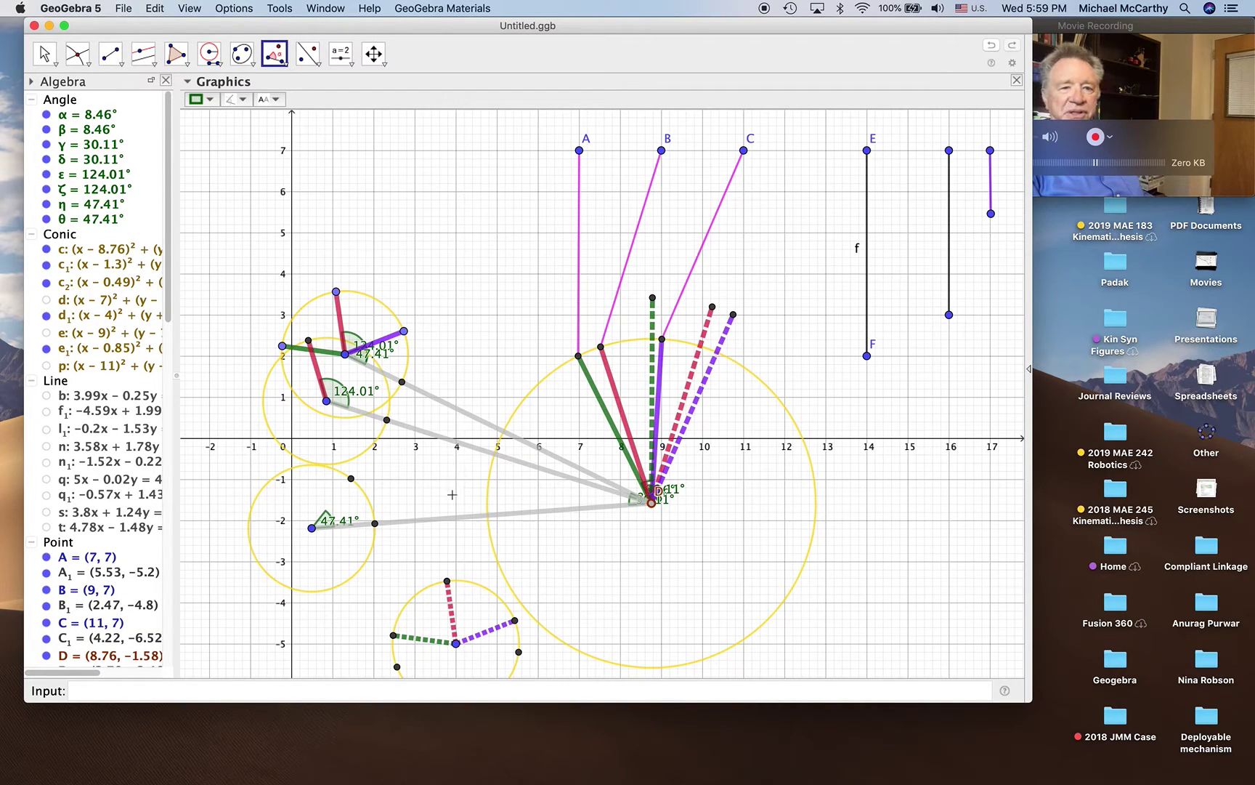
Draw a segment from pivot R'₁ to the θ-rotated point and bring up its line colours
{"action": "left_click", "coordinate": [110, 53]}
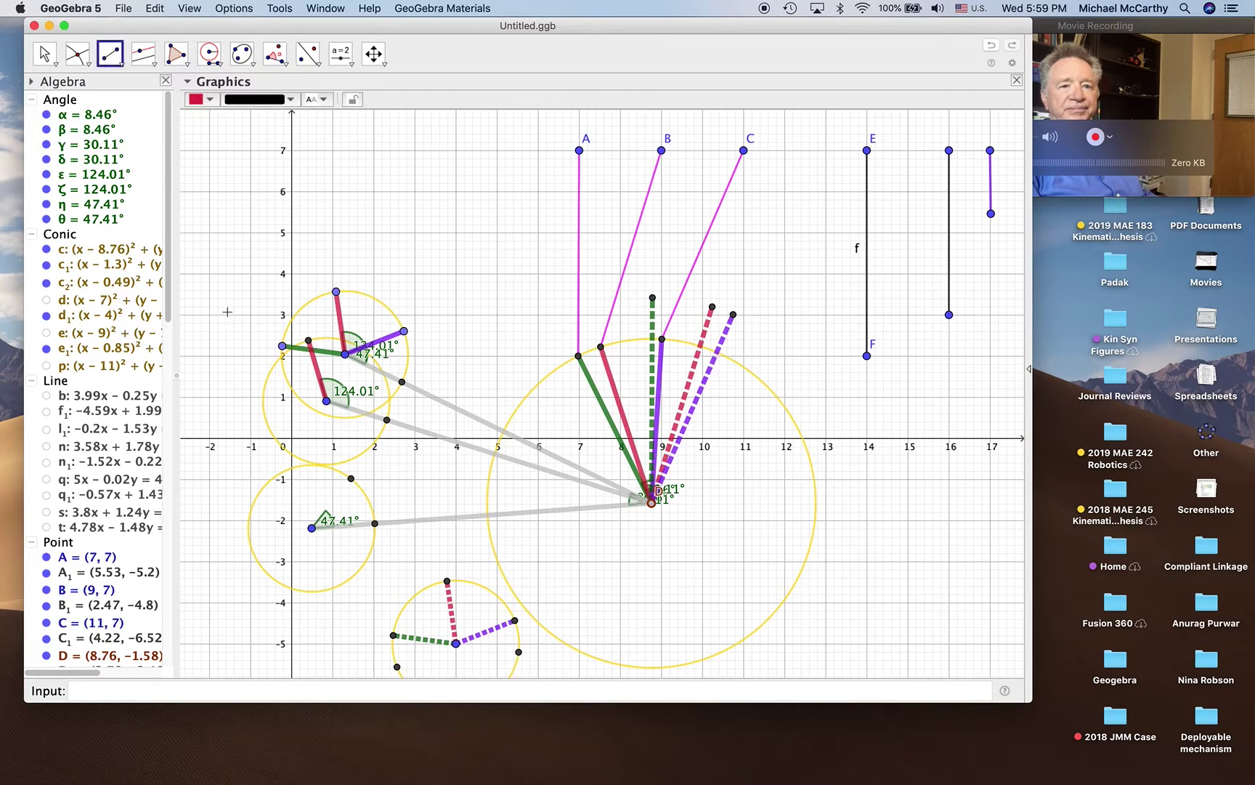
{"action": "left_click", "coordinate": [312, 528]}
{"action": "left_click", "coordinate": [351, 478]}
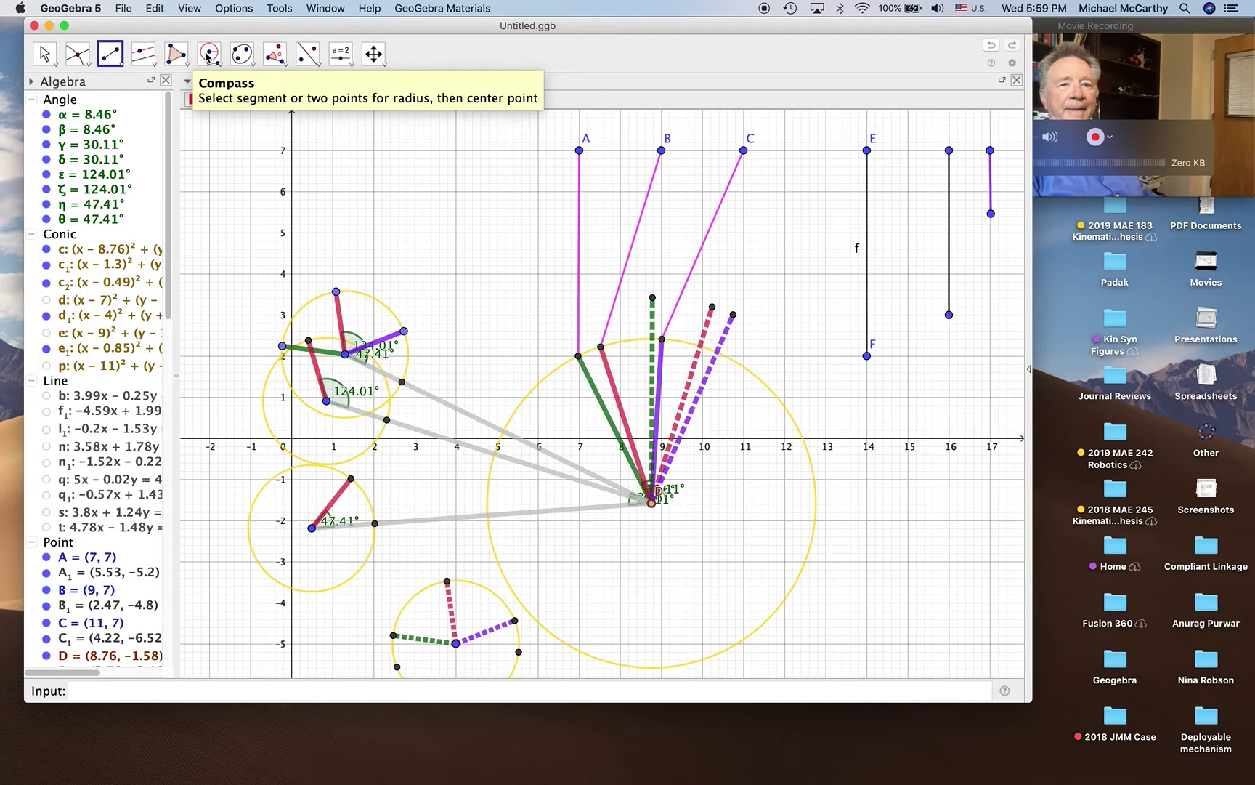
{"action": "left_click", "coordinate": [200, 100]}
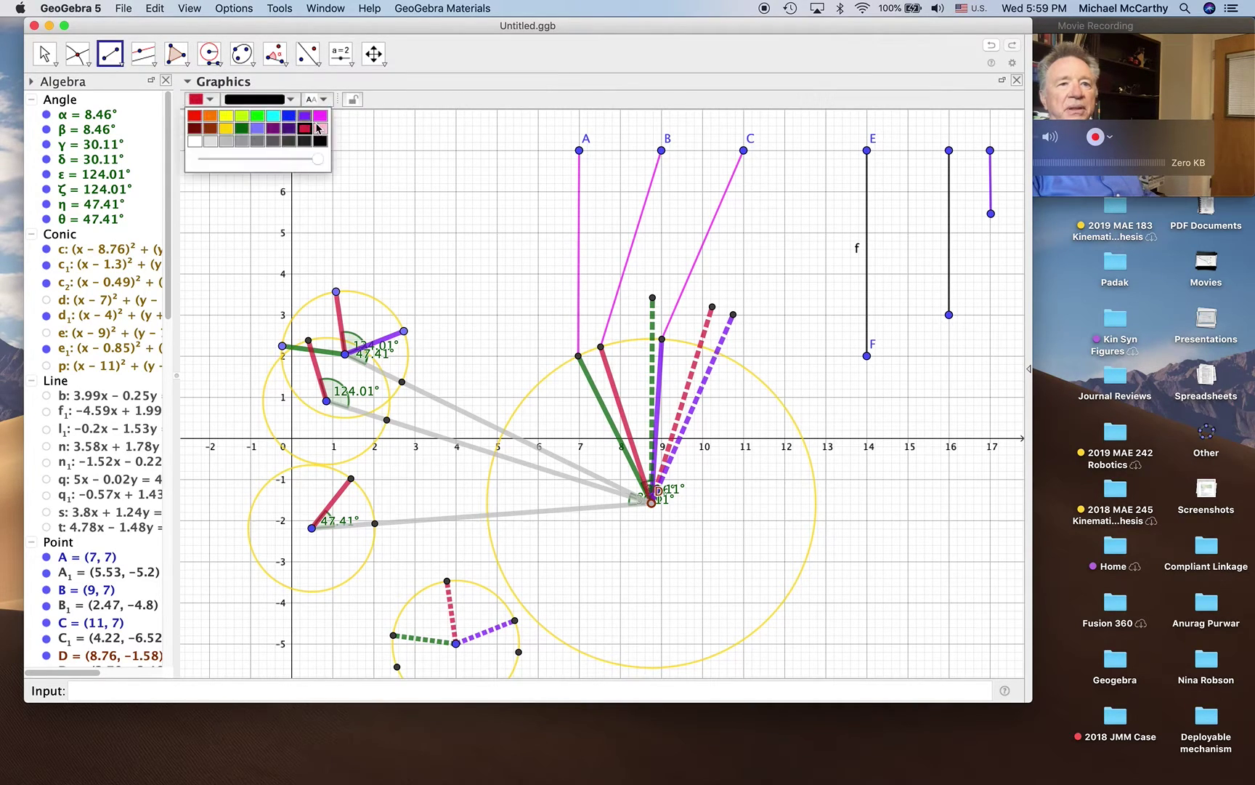